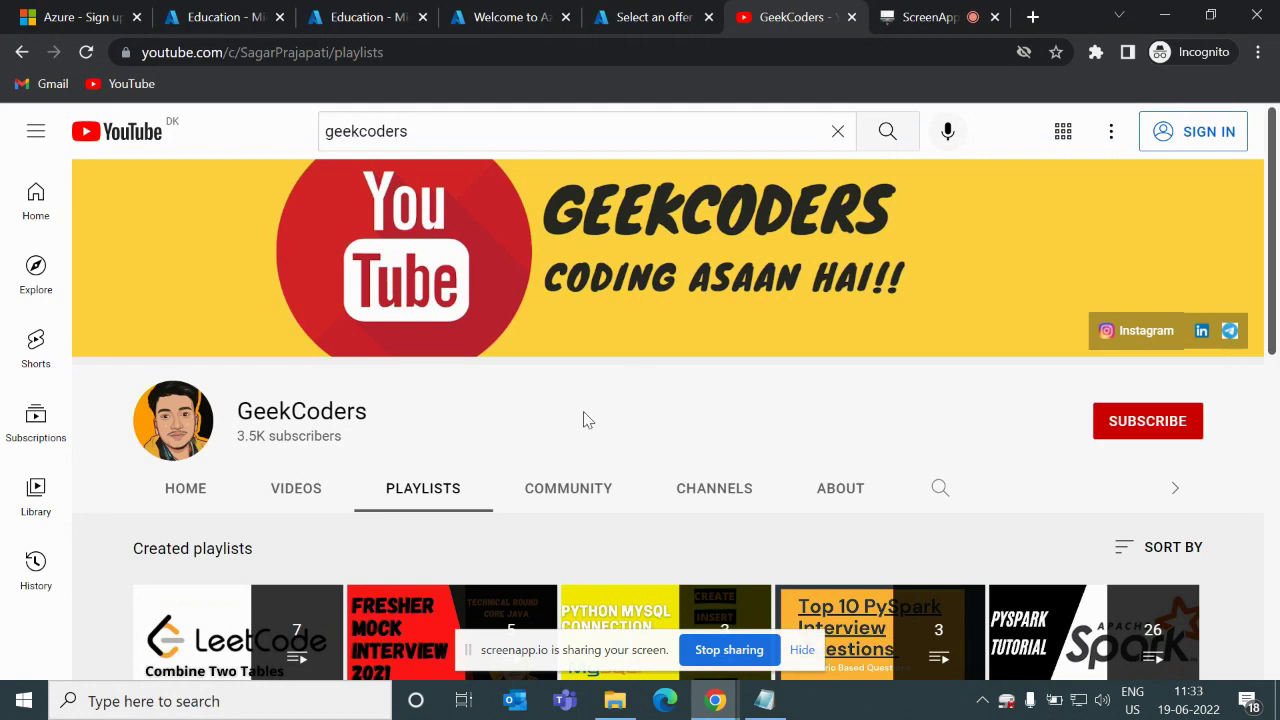
# Browse the created playlists on the GeekCoders YouTube channel.
pyautogui.scroll(-3, 583, 420)
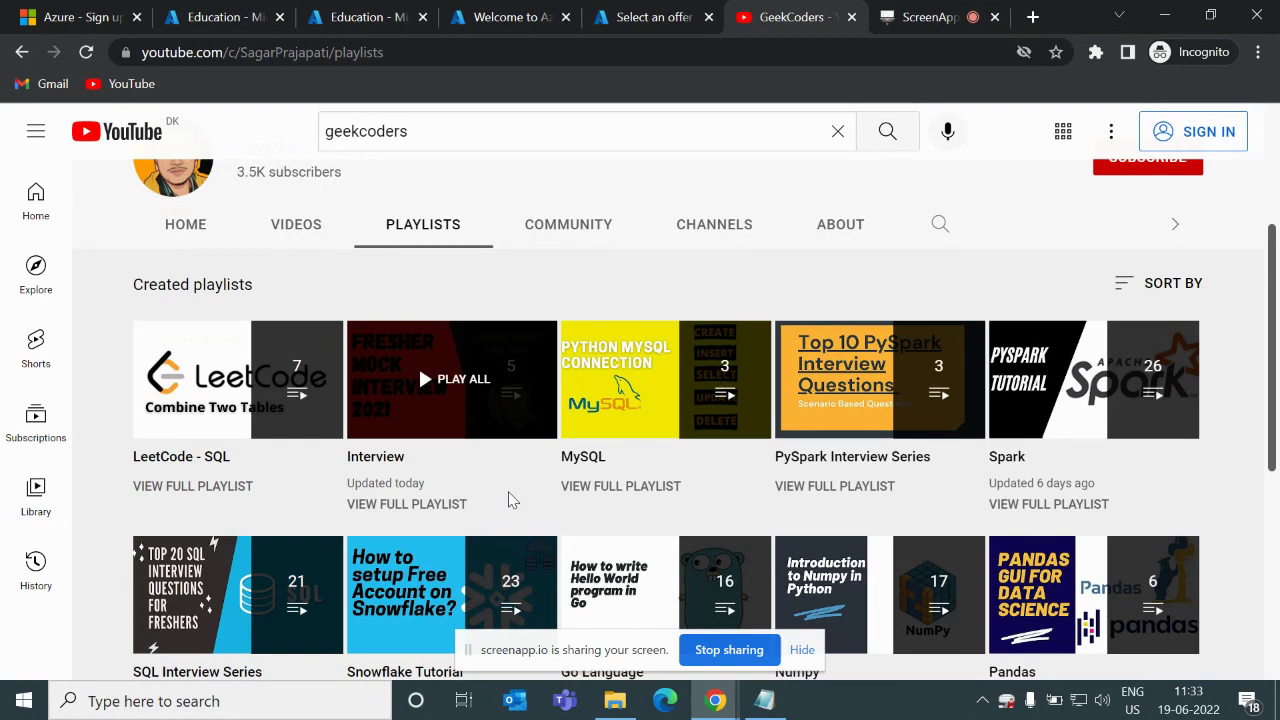
pyautogui.scroll(-1, 508, 493)
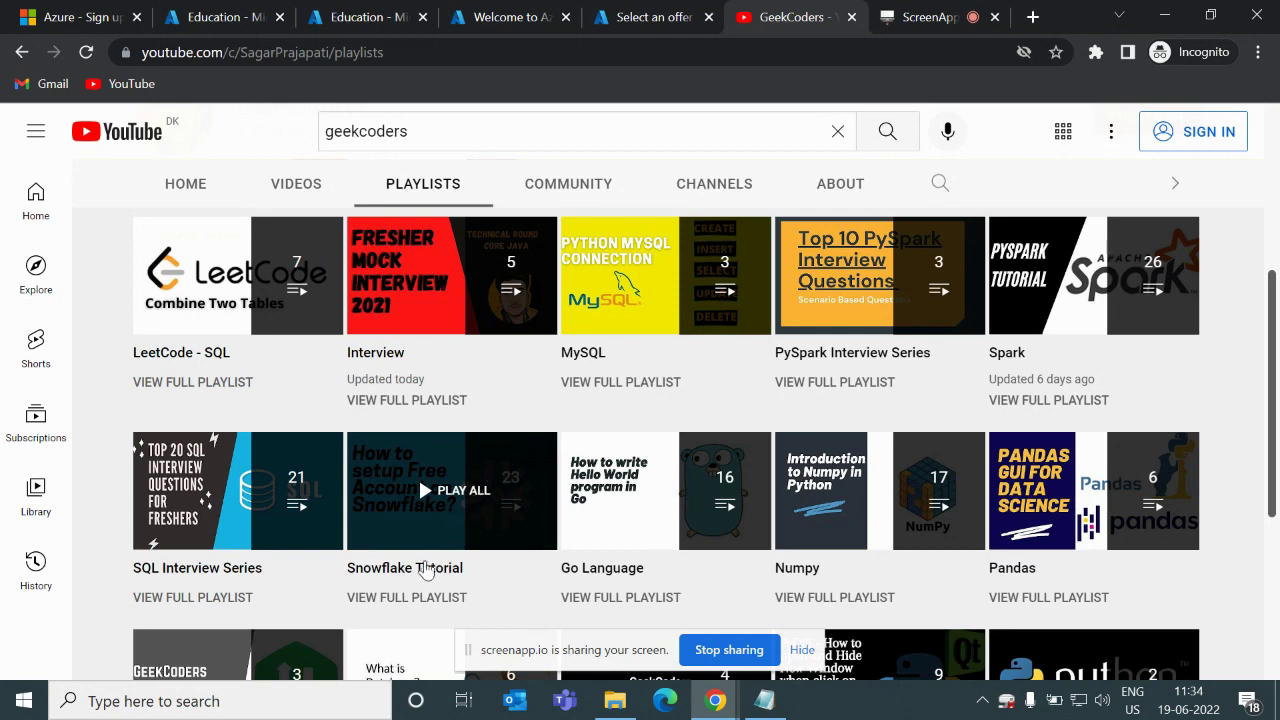
pyautogui.scroll(-2, 423, 566)
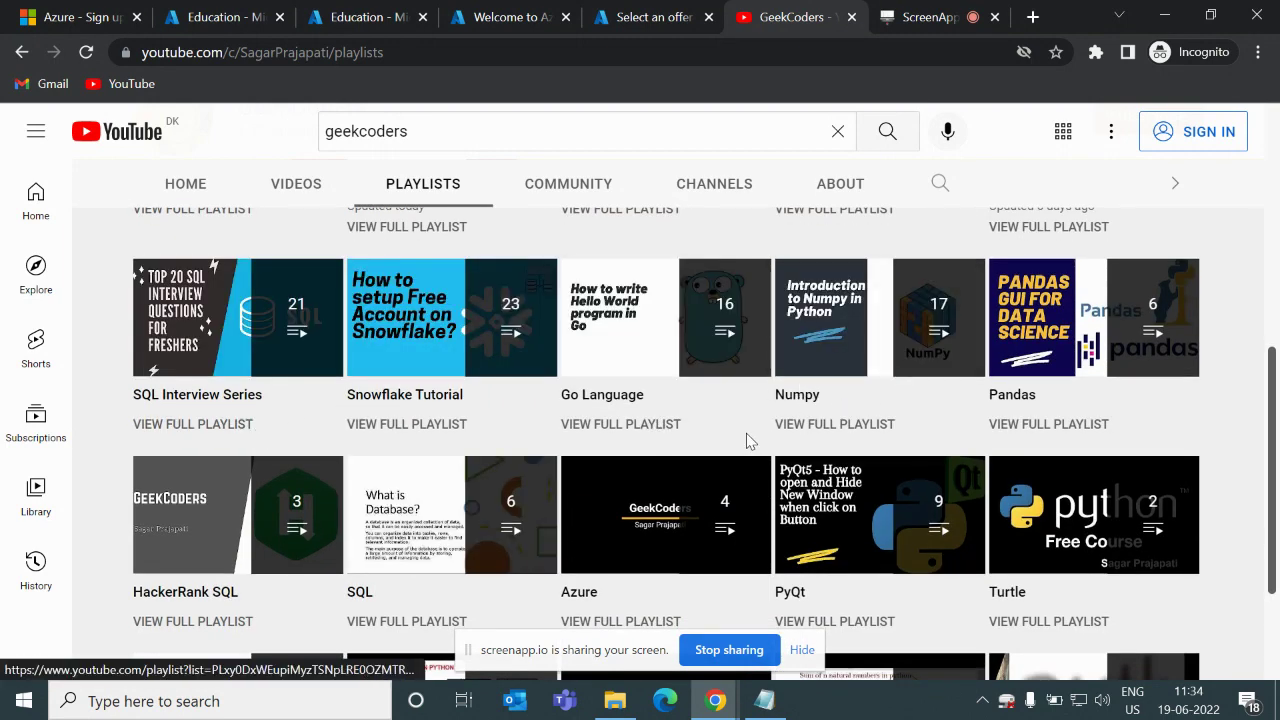
pyautogui.scroll(-2, 748, 437)
pyautogui.scroll(3, 746, 437)
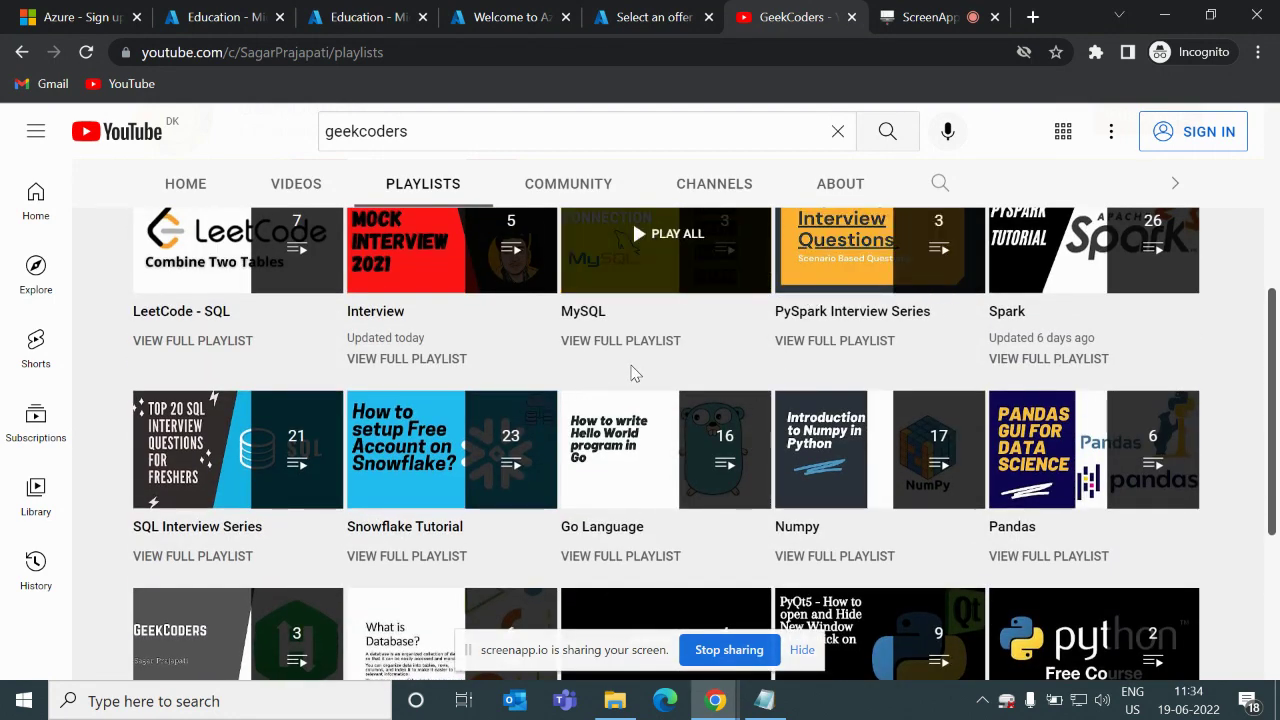
pyautogui.scroll(3, 632, 373)
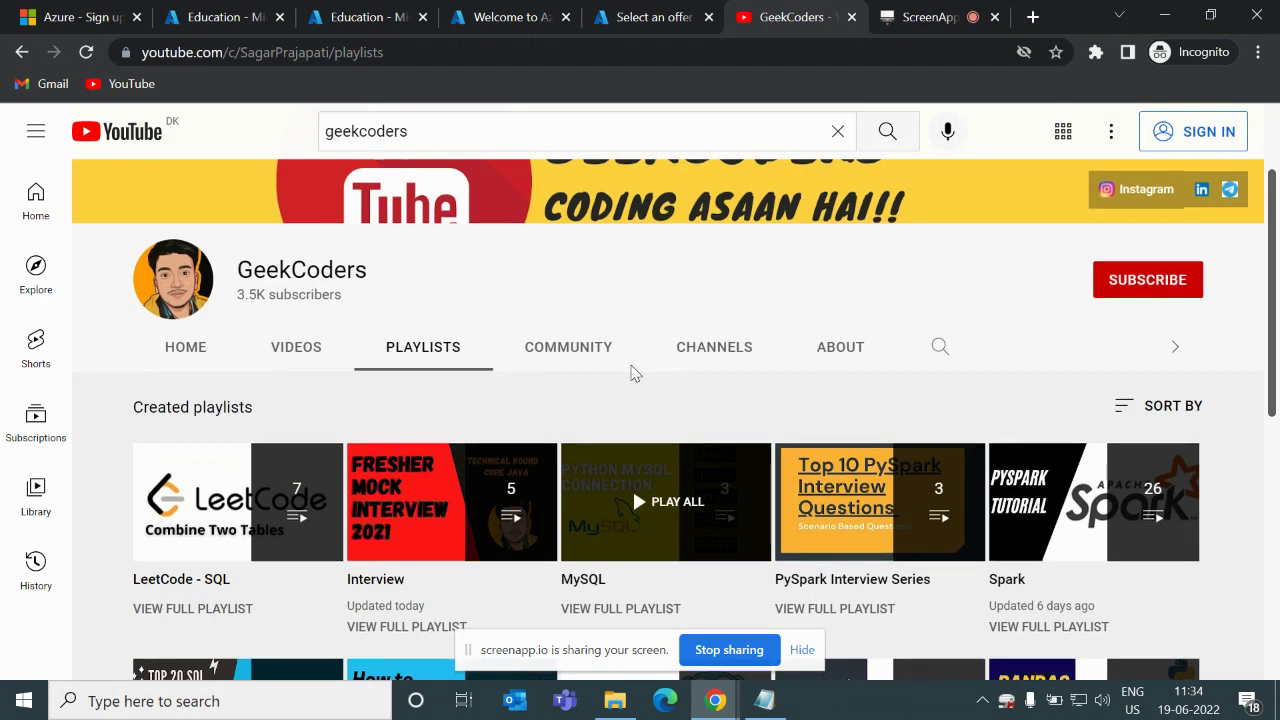
# Switch to the Azure portal, dismiss the notifications, and open the home page to view the Access student benefits option.
pyautogui.click(510, 18)
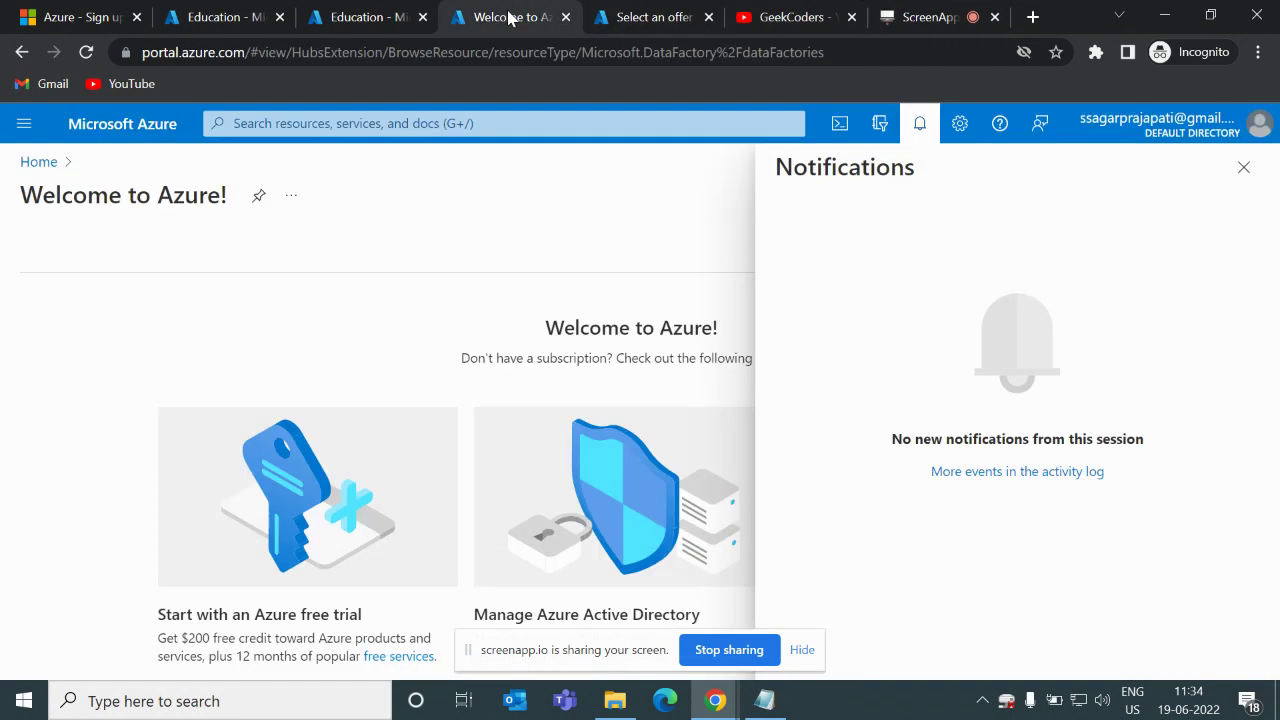
pyautogui.click(1241, 168)
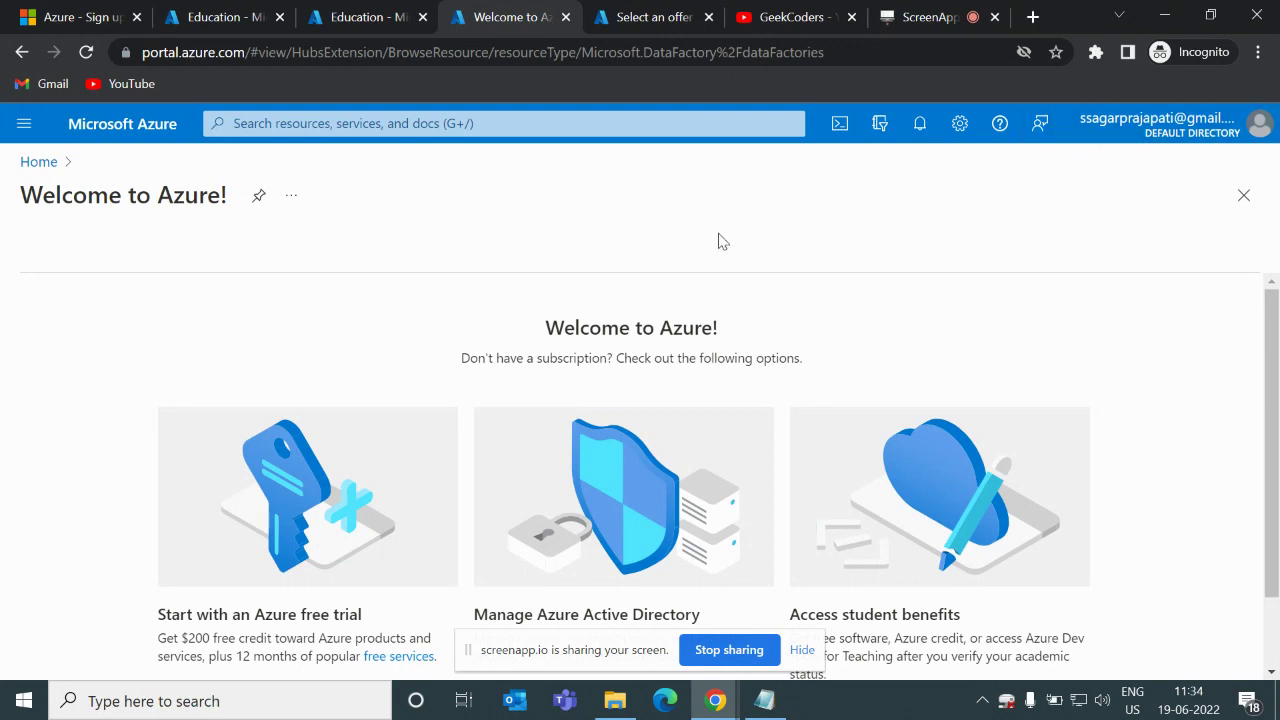
pyautogui.click(234, 27)
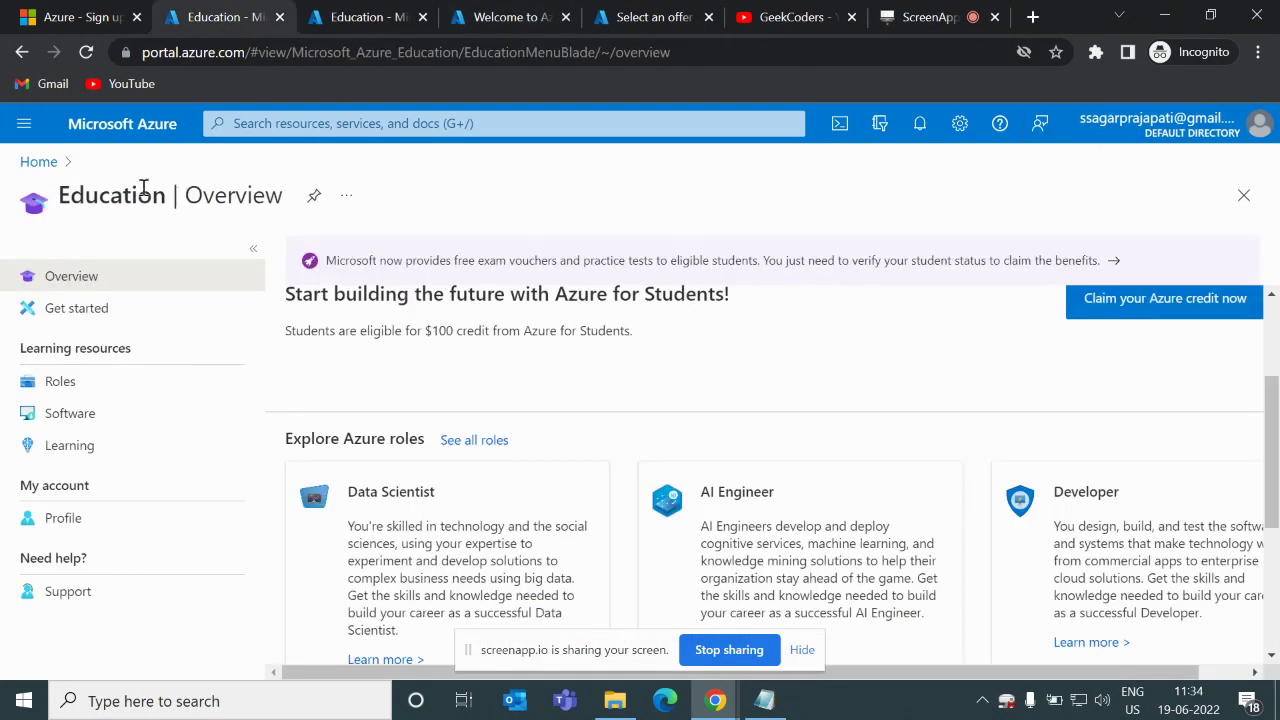
pyautogui.click(40, 162)
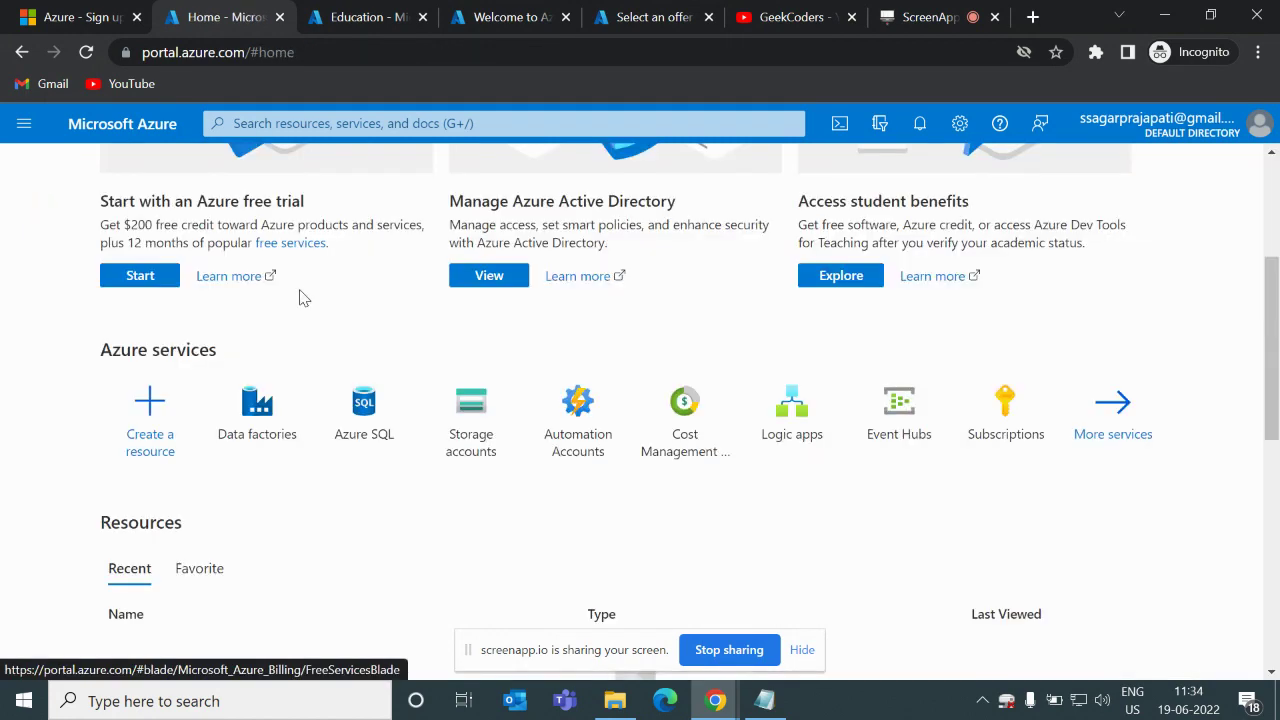
pyautogui.scroll(2, 304, 298)
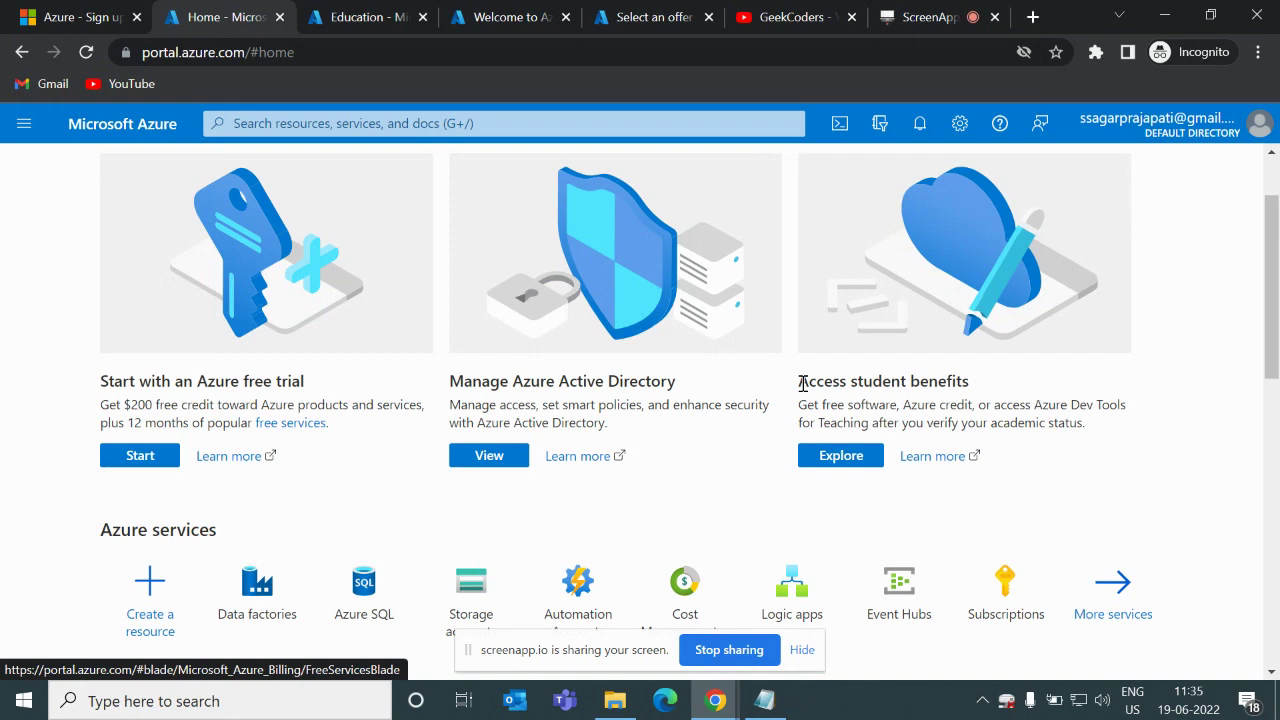
pyautogui.moveTo(802, 384); pyautogui.dragTo(966, 382)
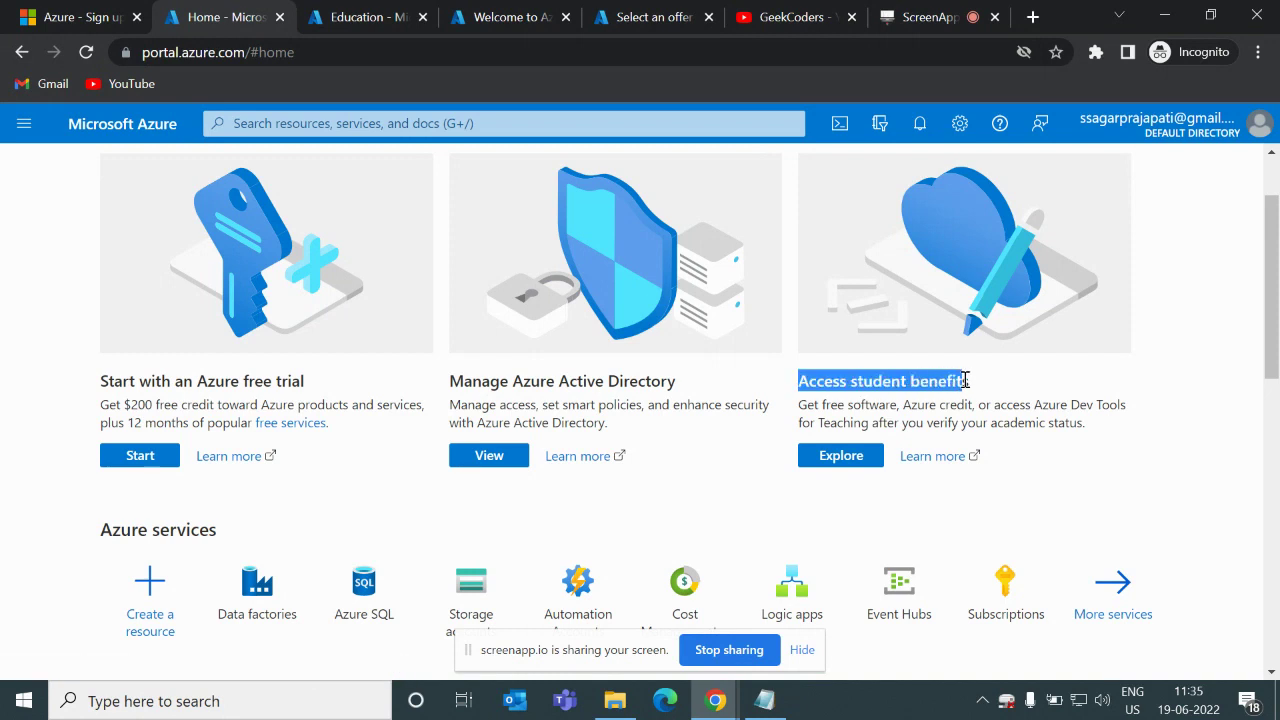
# Review the Student Verification form on the Azure sign-up page.
pyautogui.click(333, 22)
pyautogui.click(216, 10)
pyautogui.click(316, 18)
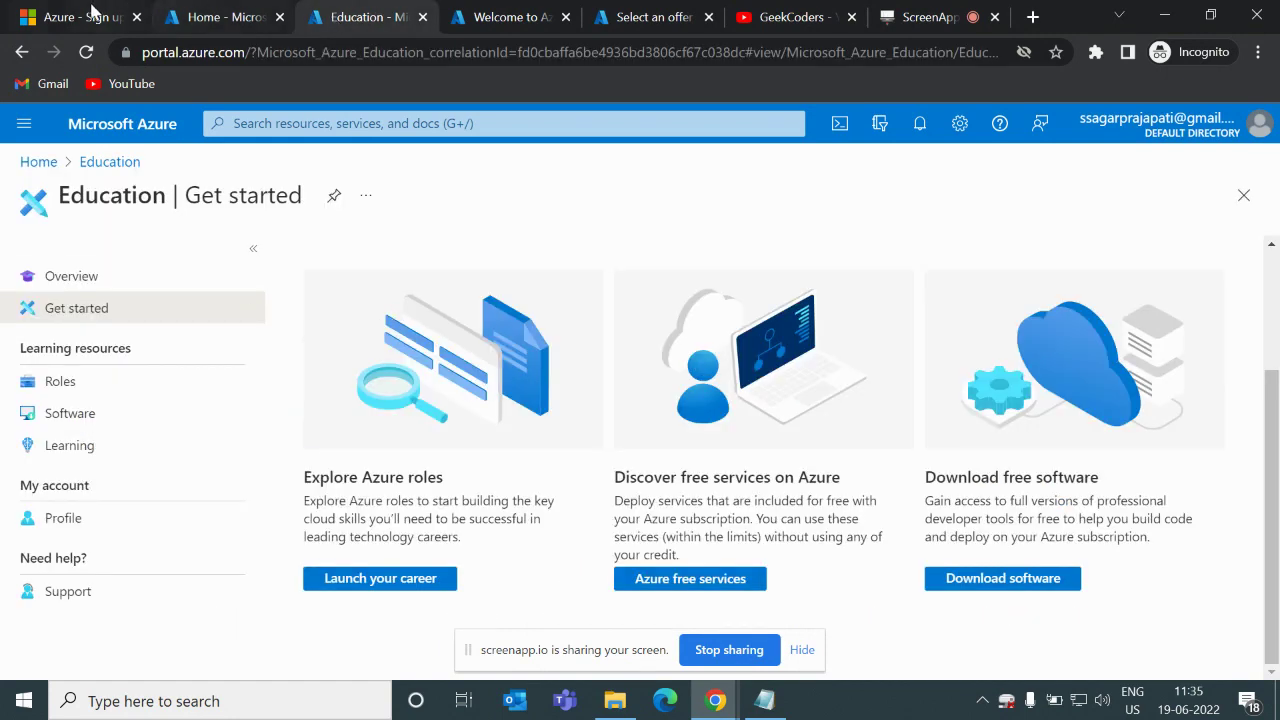
pyautogui.click(90, 12)
pyautogui.scroll(-3, 428, 528)
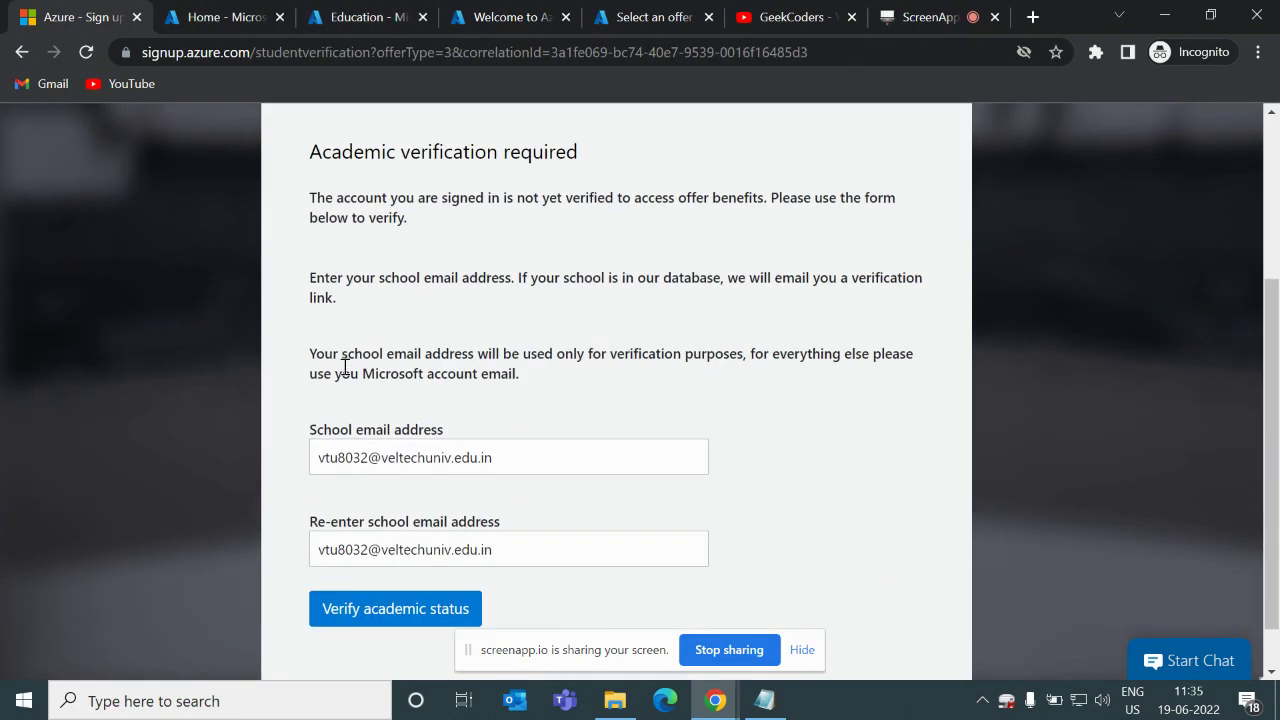
pyautogui.scroll(3, 504, 466)
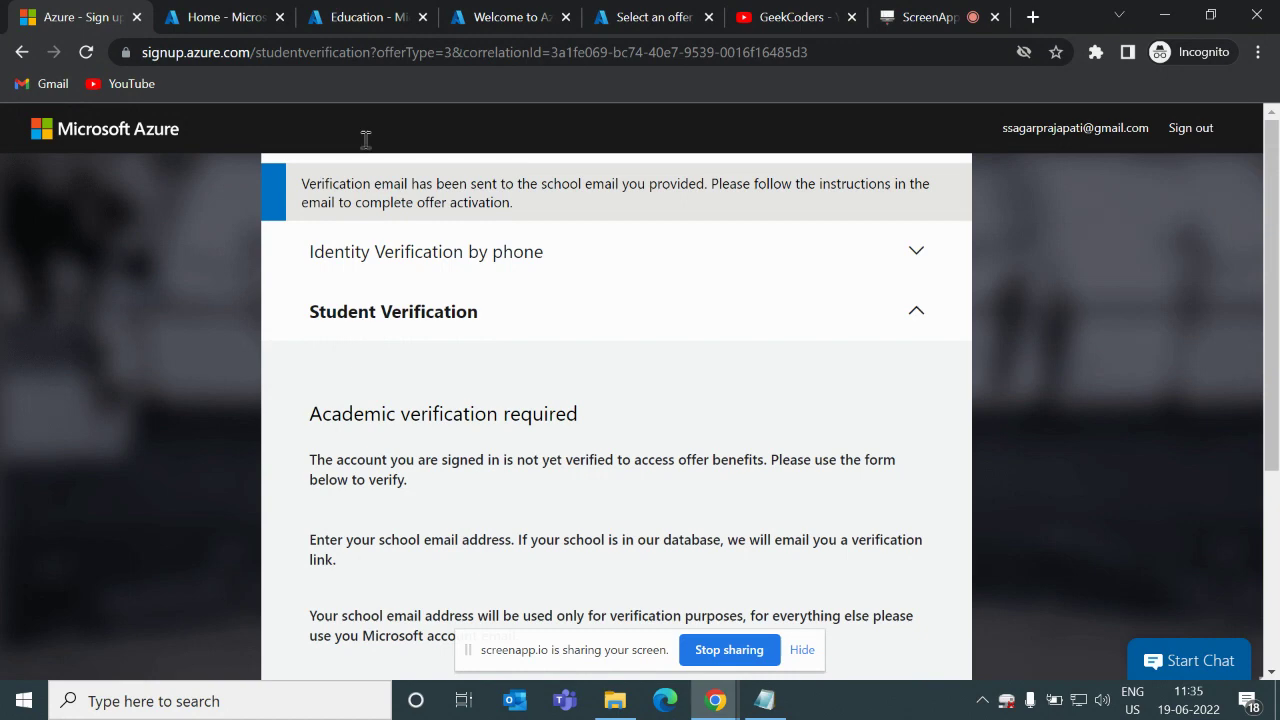
# Leave the subscription offer selection and return to the Azure portal home page.
pyautogui.click(478, 17)
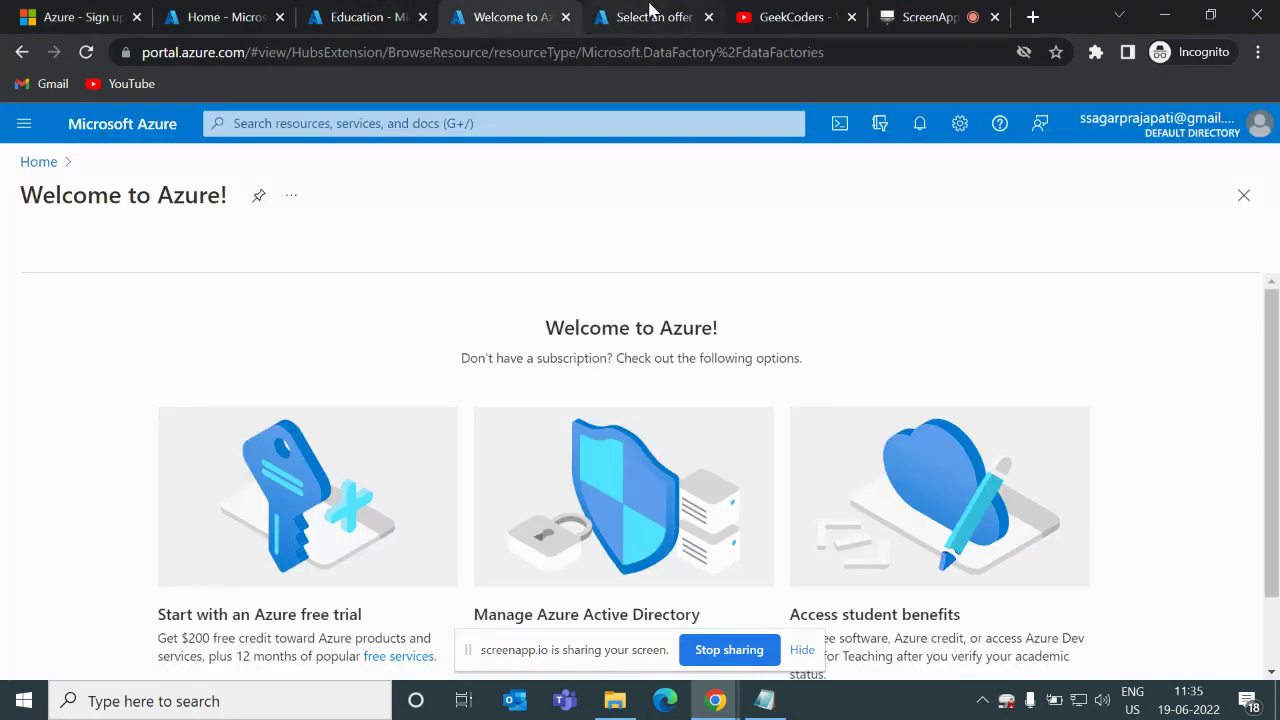
pyautogui.click(650, 14)
pyautogui.click(110, 163)
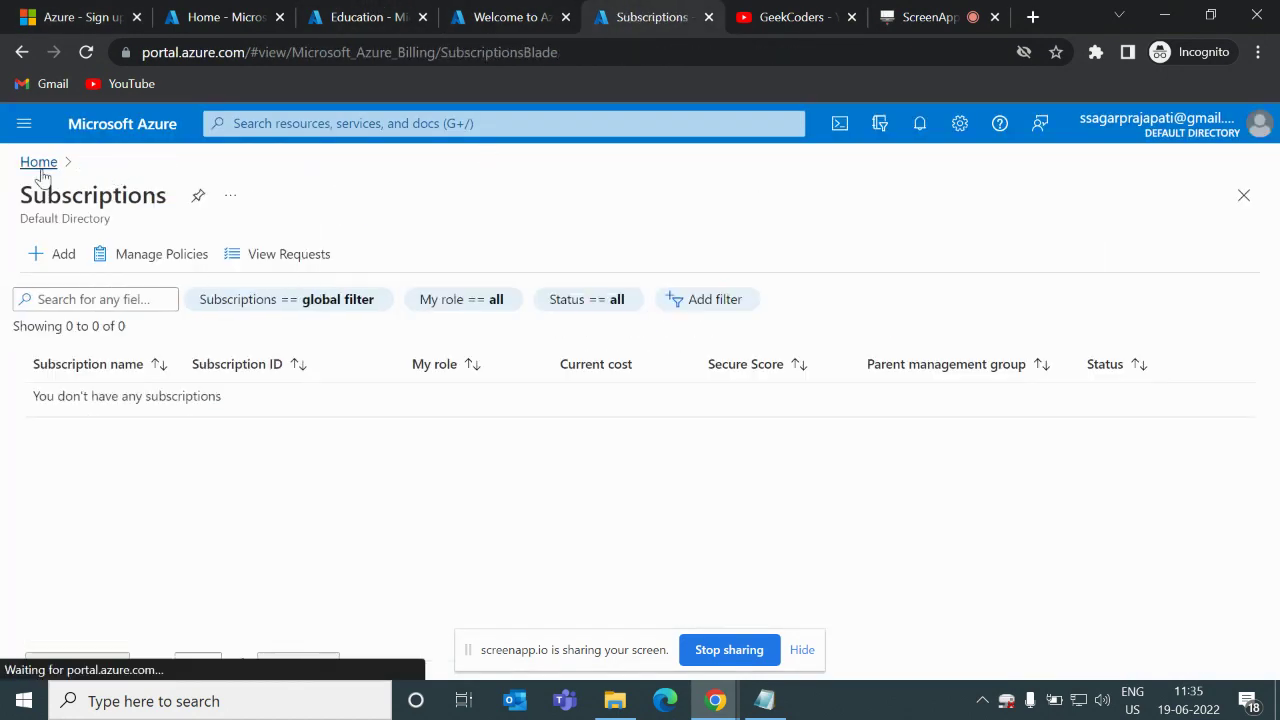
pyautogui.click(39, 163)
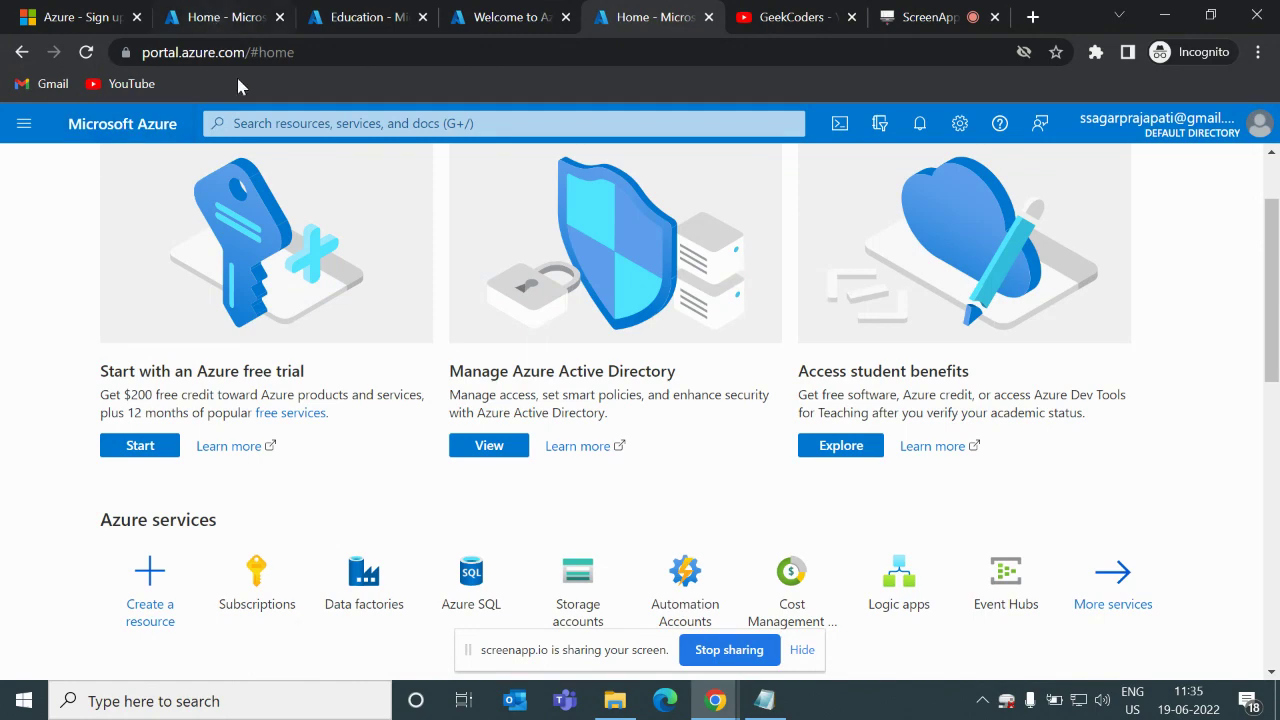
# Add a new subscription from the Subscriptions page, selecting the Azure for Students offer.
pyautogui.scroll(-2, 294, 426)
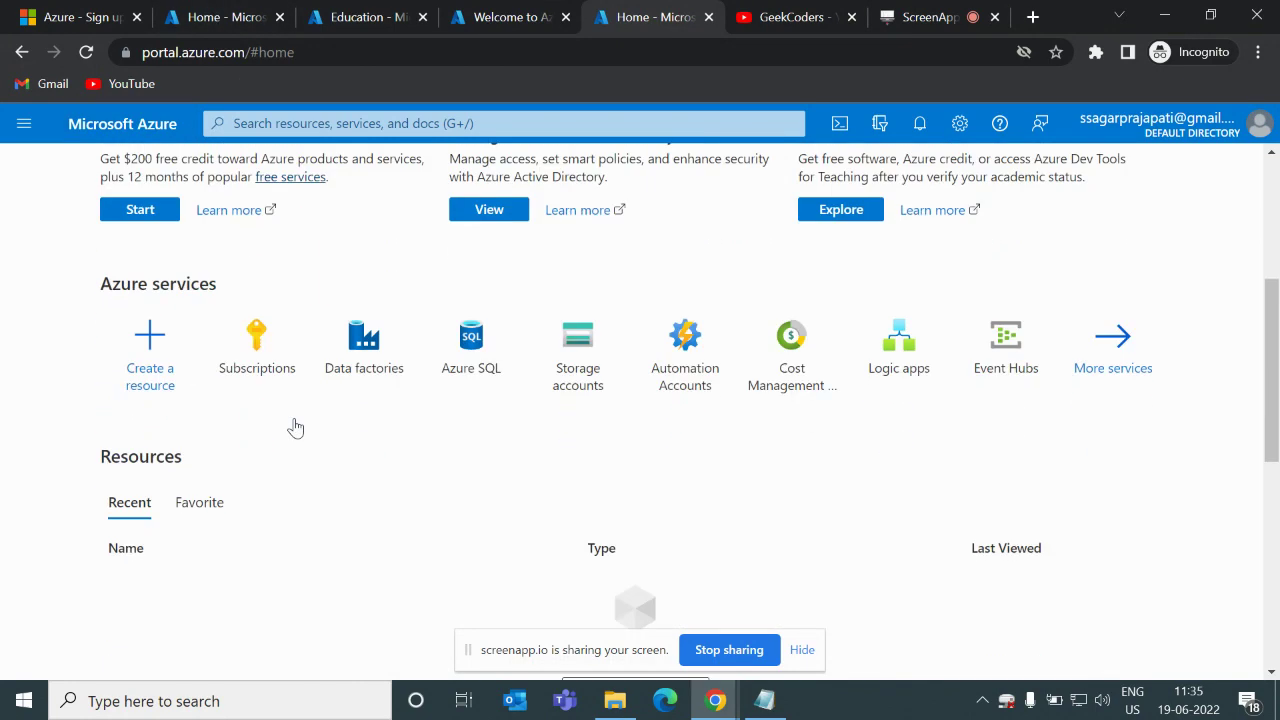
pyautogui.click(253, 342)
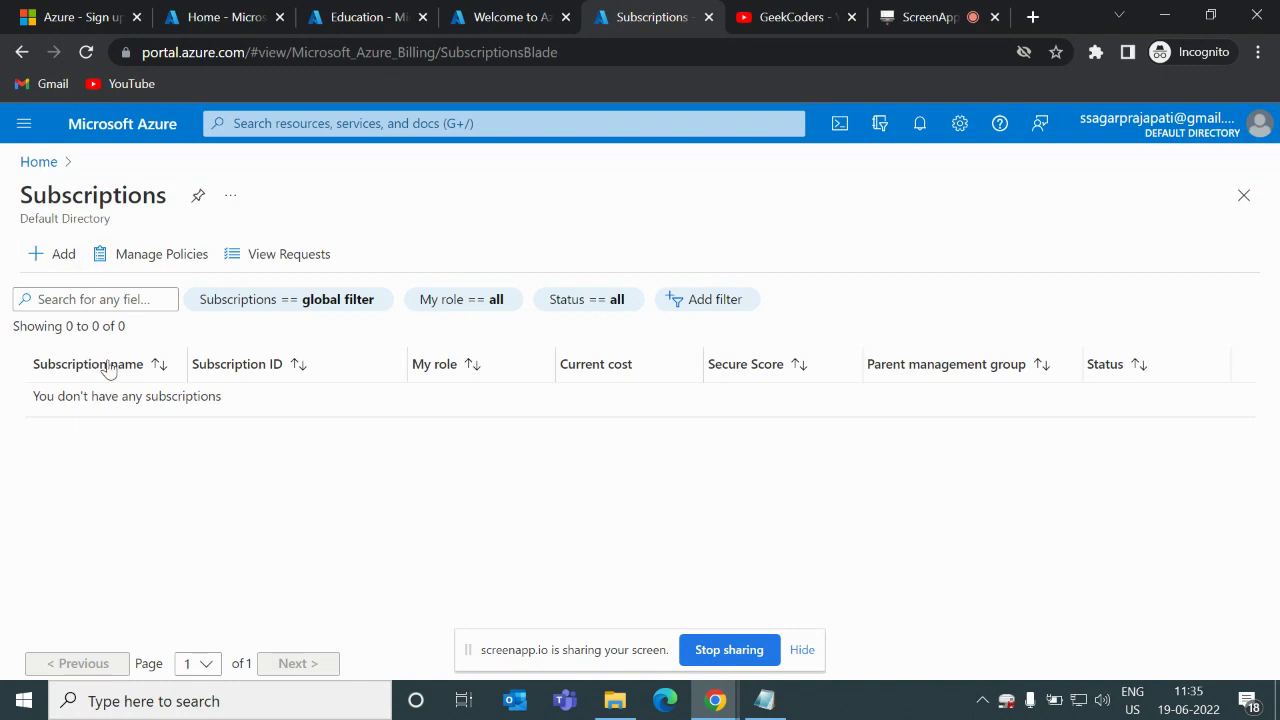
pyautogui.click(61, 259)
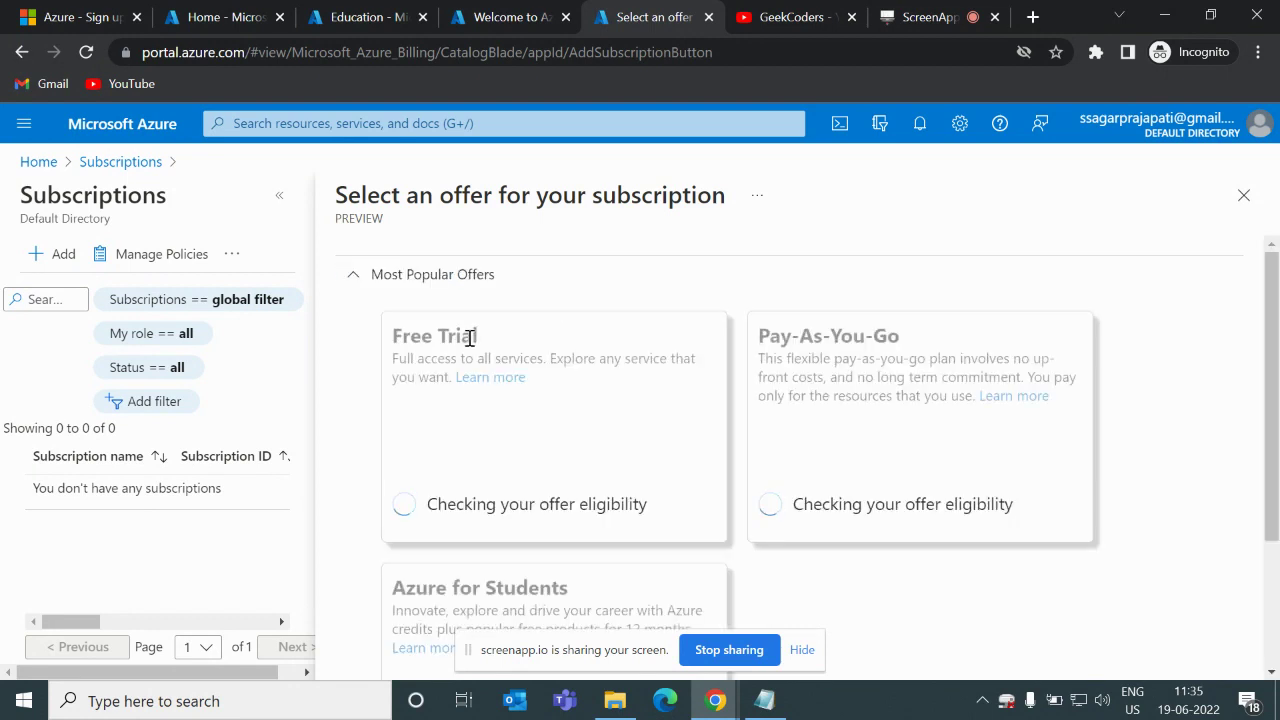
pyautogui.scroll(-1, 506, 434)
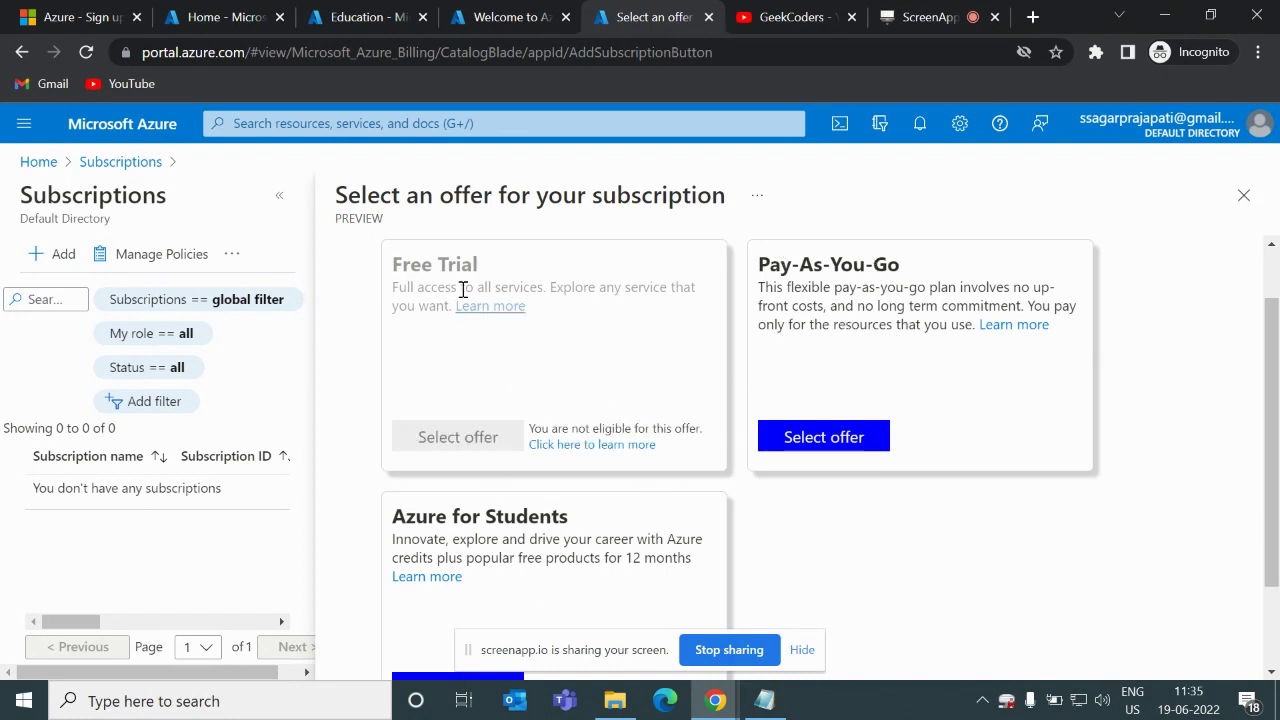
pyautogui.scroll(-1, 497, 387)
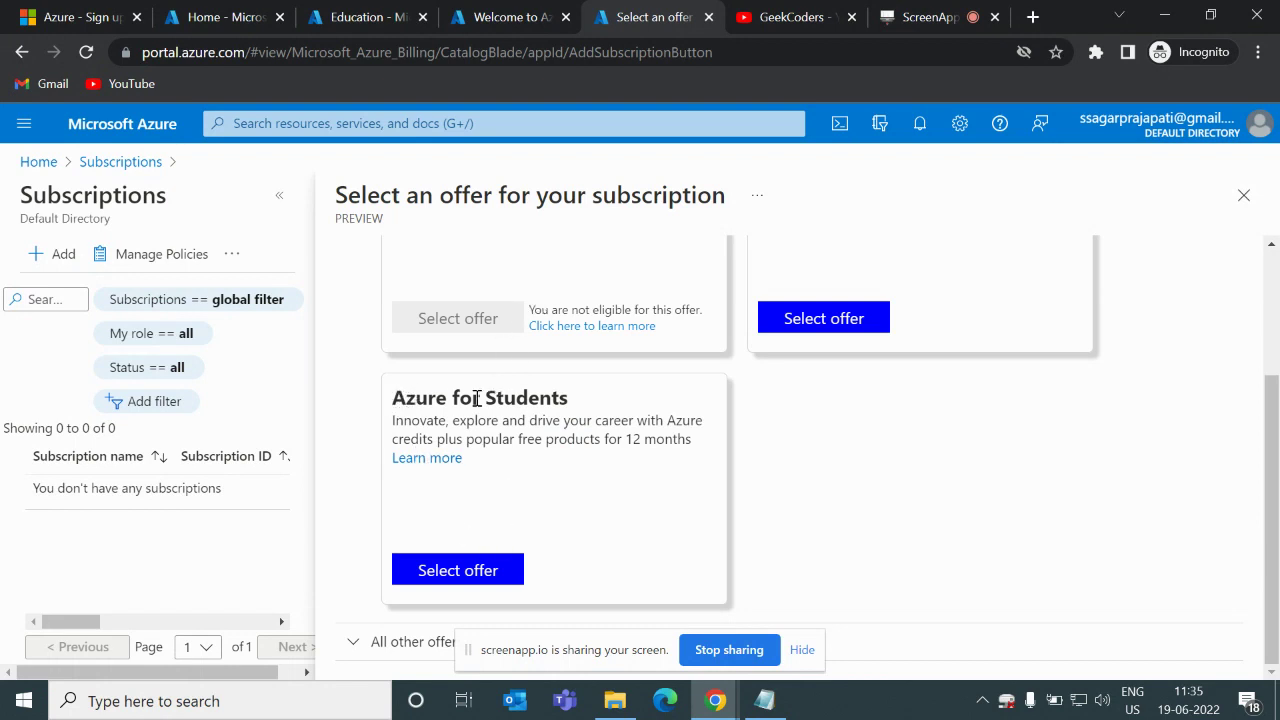
pyautogui.click(473, 580)
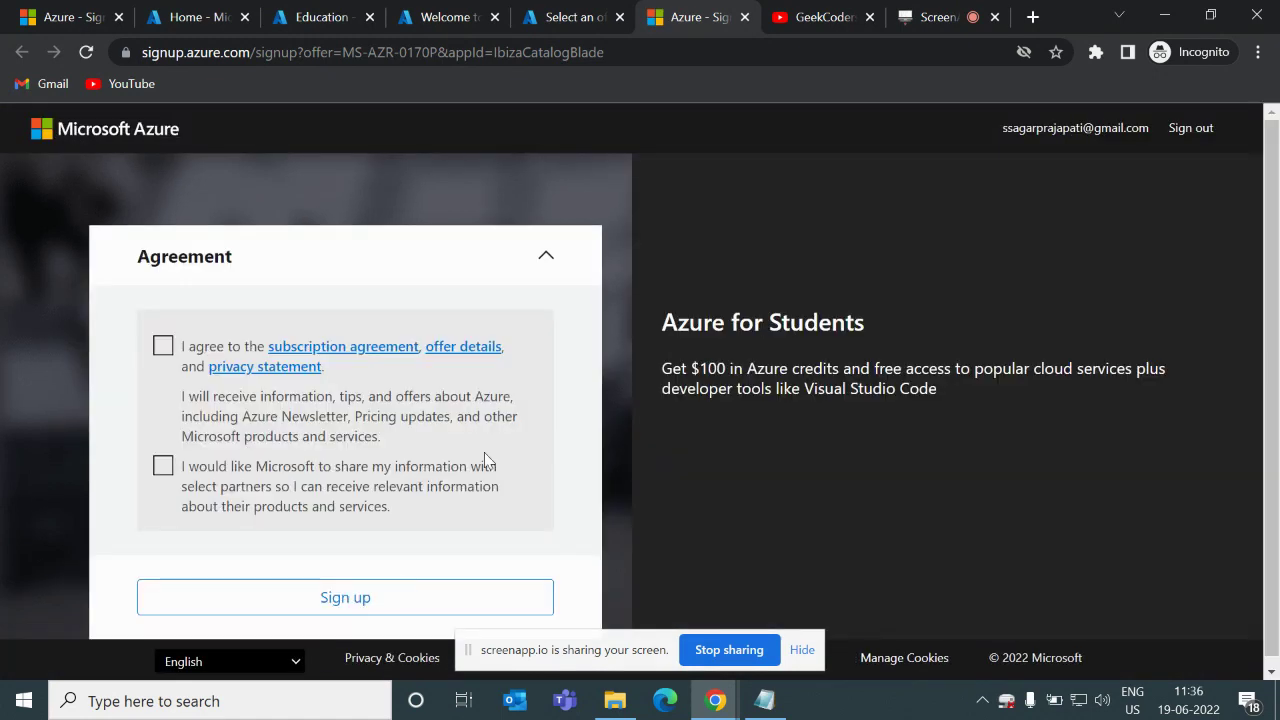
# Accept the subscription agreement and the partner information sharing option, and sign up for Azure for Students.
pyautogui.click(163, 346)
pyautogui.click(160, 469)
pyautogui.scroll(-1, 338, 430)
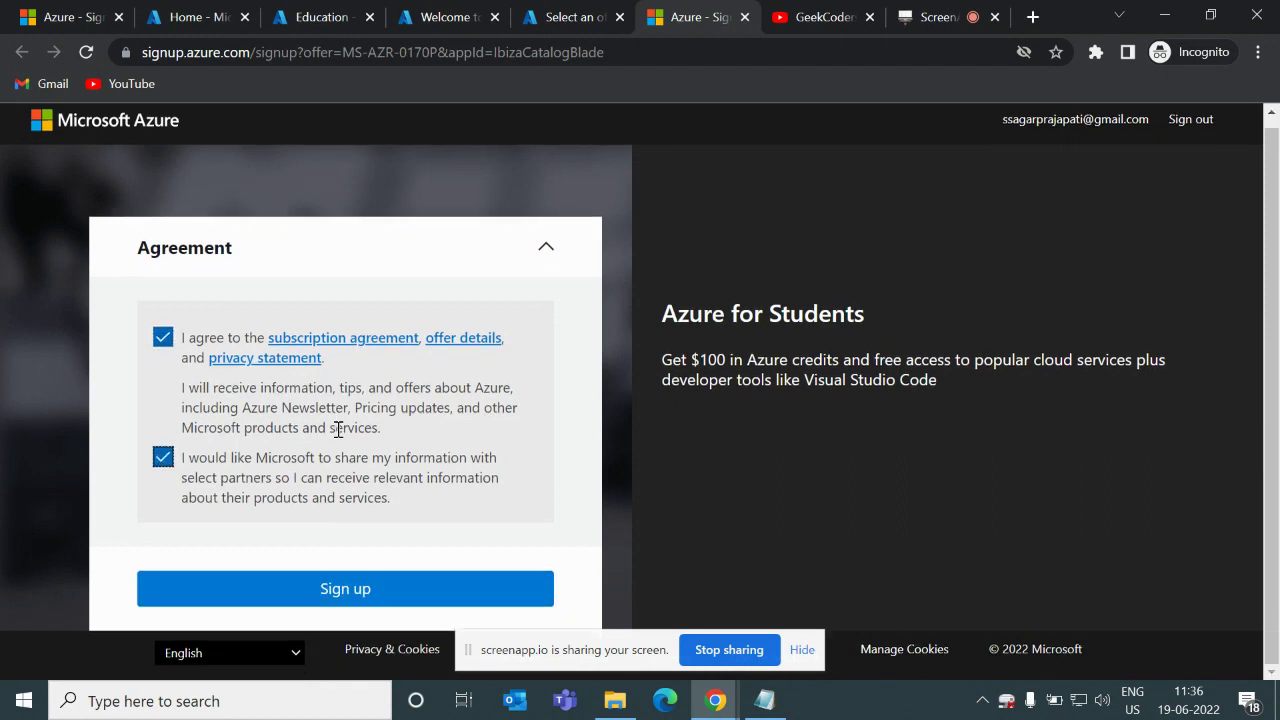
pyautogui.click(315, 594)
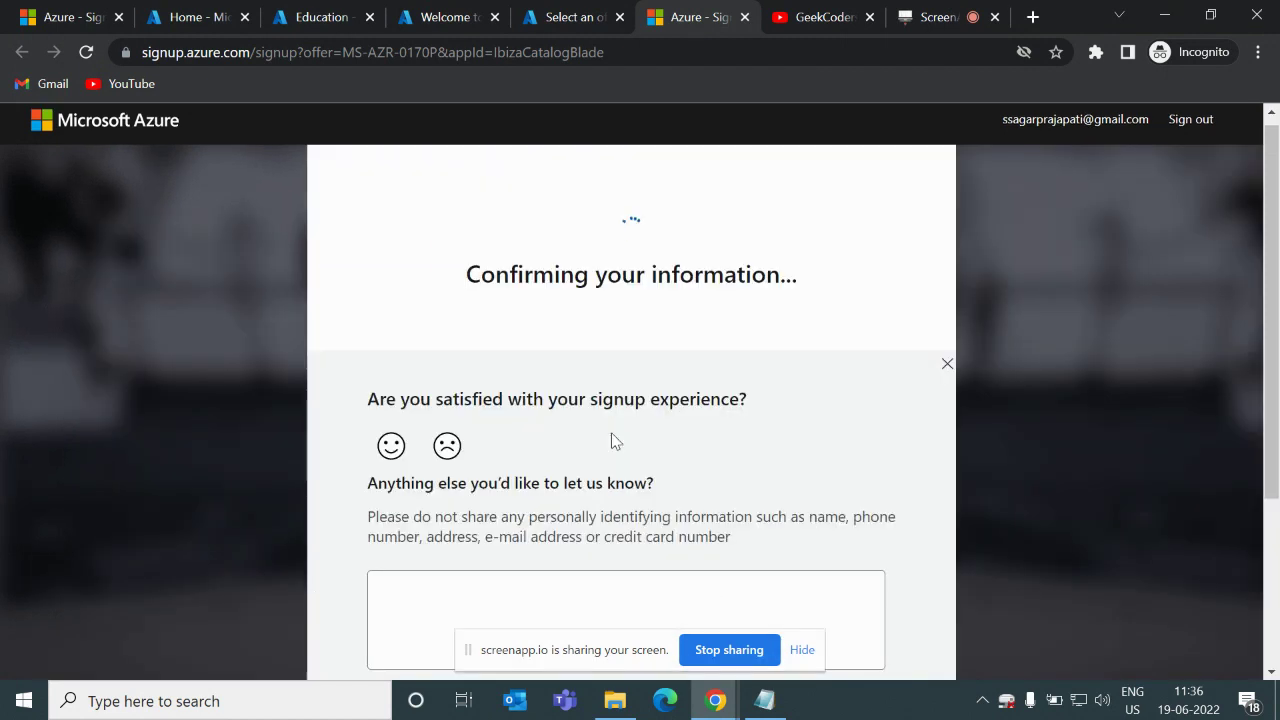
# Submit a satisfied rating for the signup experience without adding a comment.
pyautogui.scroll(-3, 612, 437)
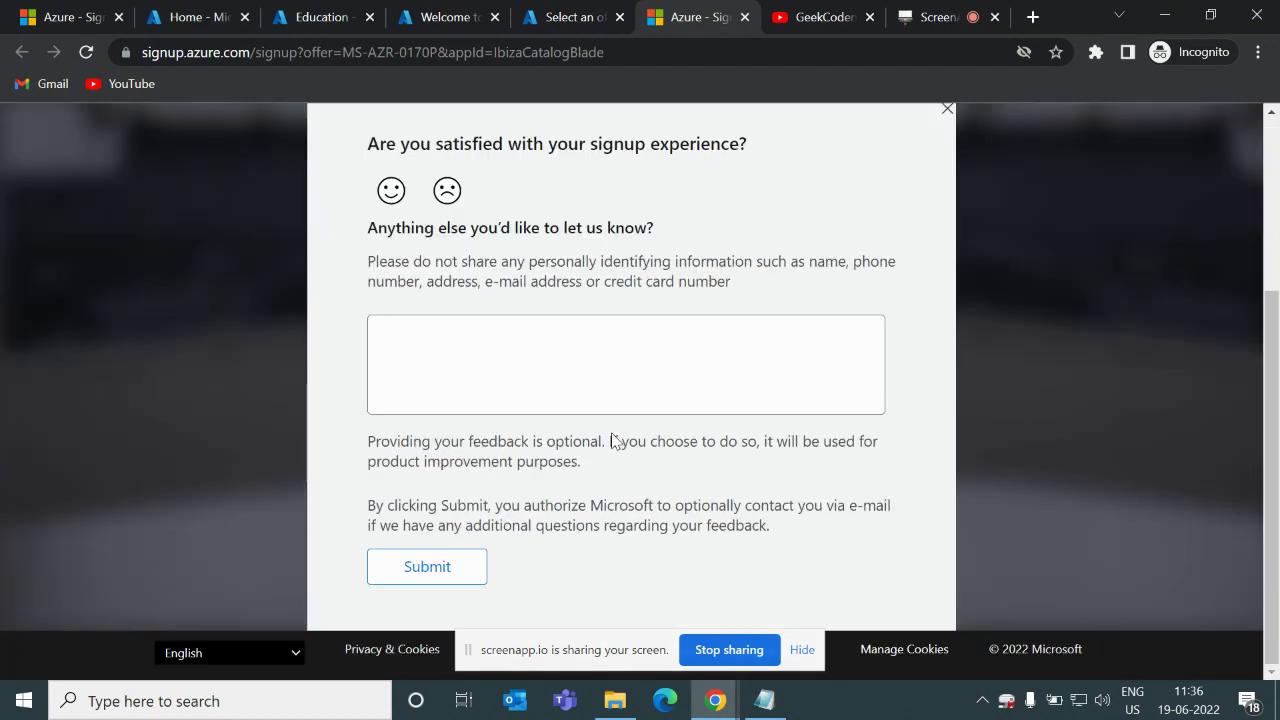
pyautogui.click(393, 192)
pyautogui.click(436, 578)
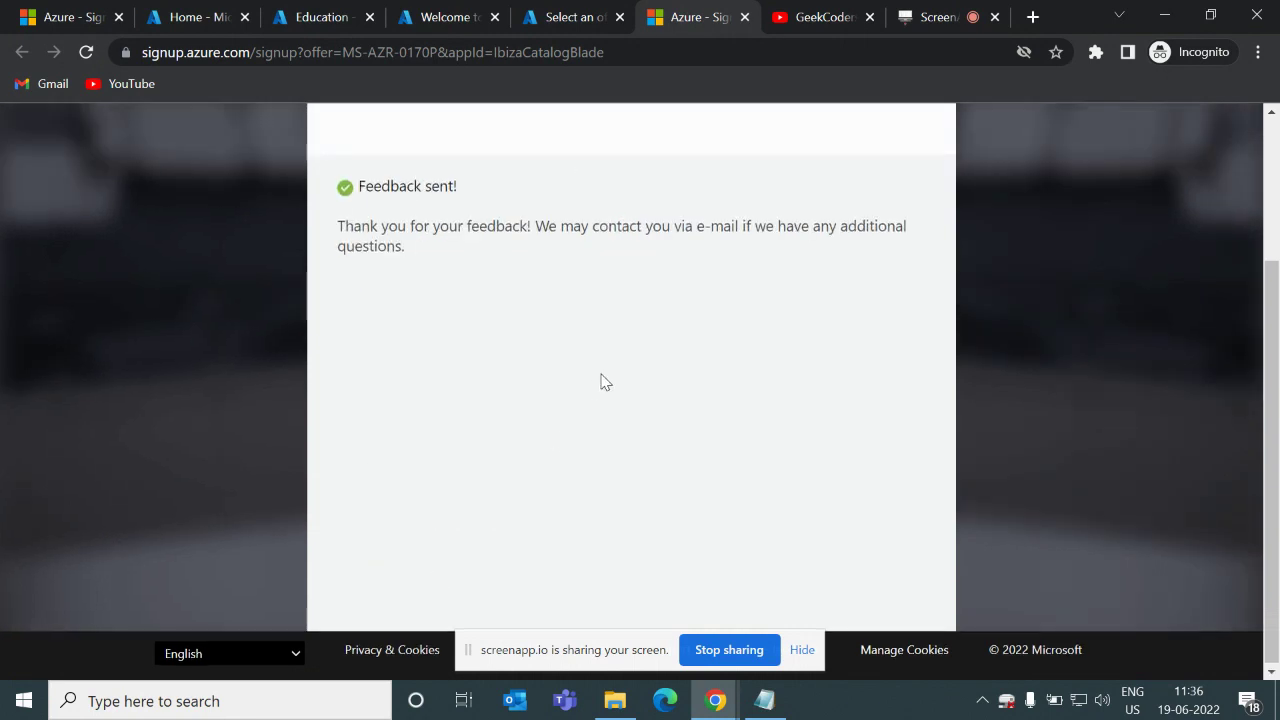
pyautogui.scroll(2, 770, 284)
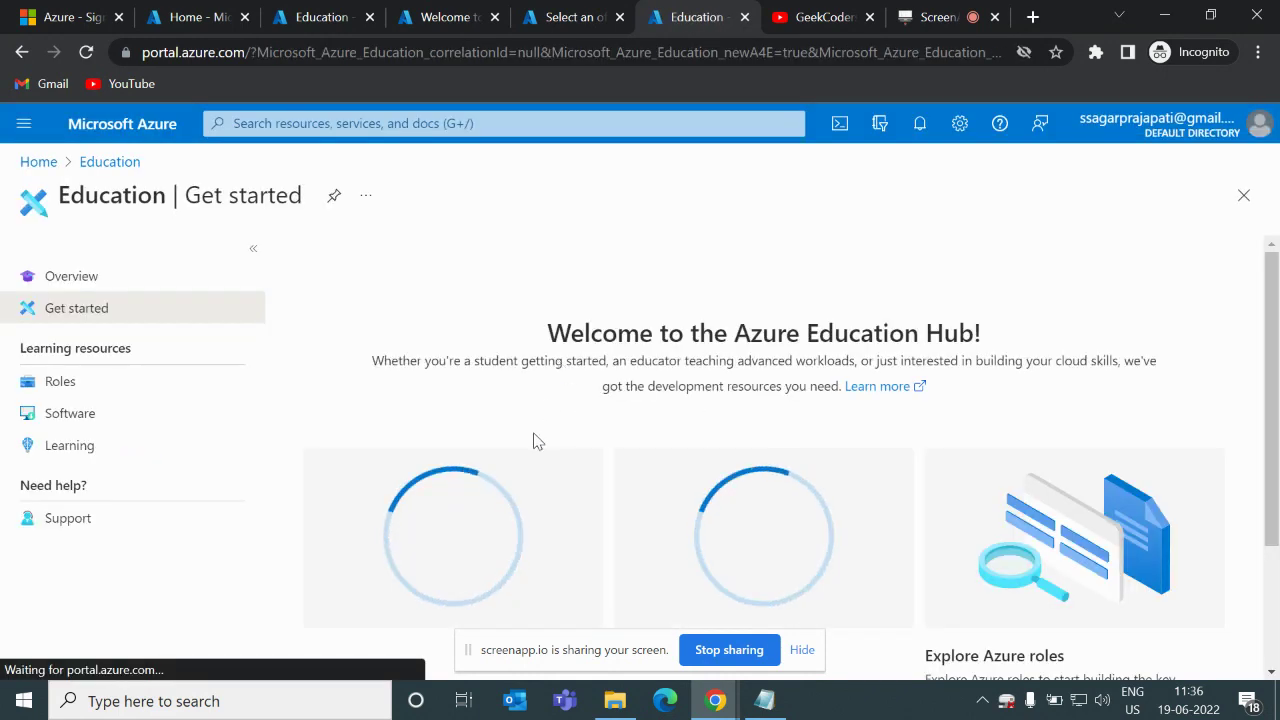
# Look over the options on the Azure Education Hub's Get started page.
pyautogui.scroll(-2, 531, 440)
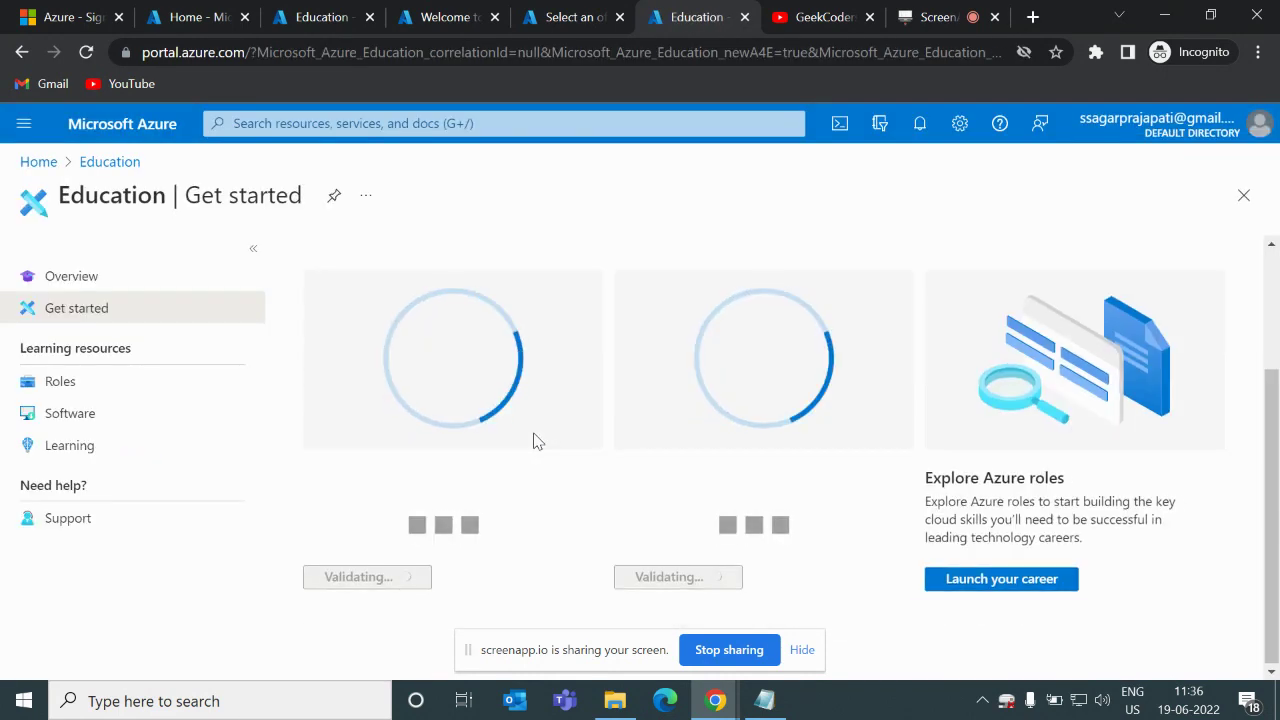
pyautogui.scroll(2, 520, 446)
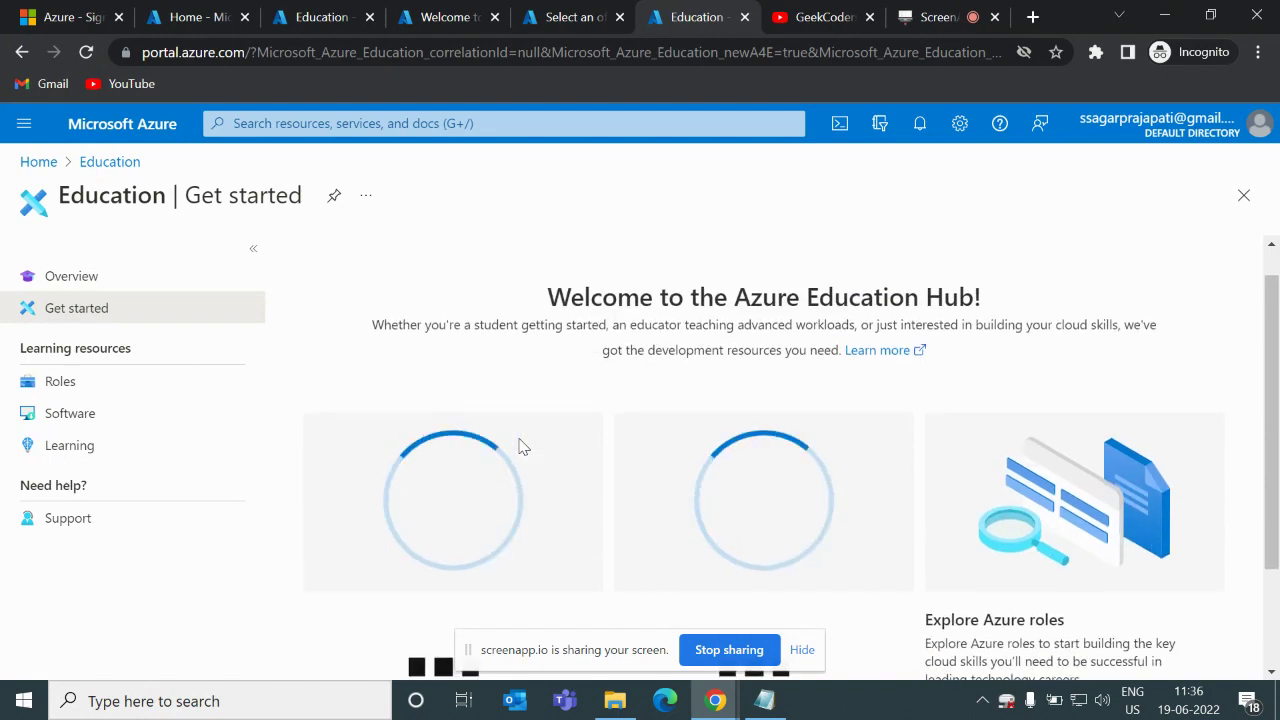
pyautogui.scroll(-2, 520, 446)
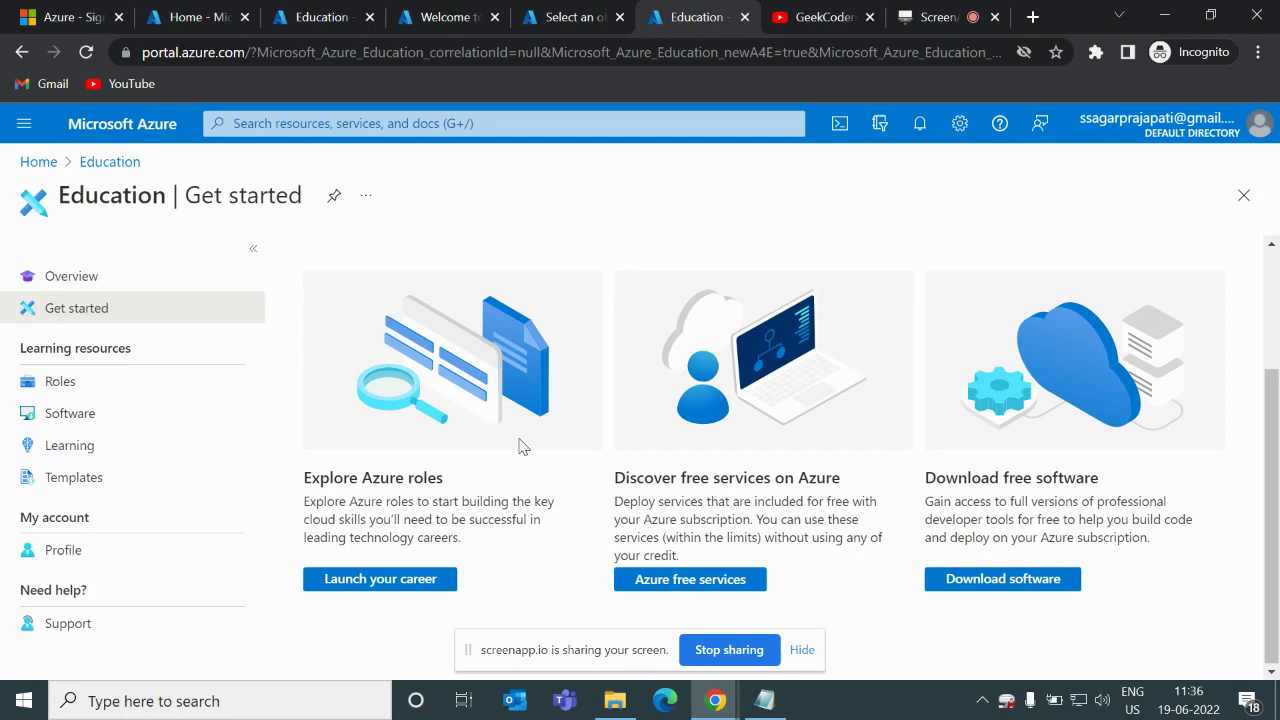
pyautogui.scroll(2, 520, 446)
# Go back to the Subscriptions list from the offer selection and reload it to check for the new subscription.
pyautogui.click(535, 20)
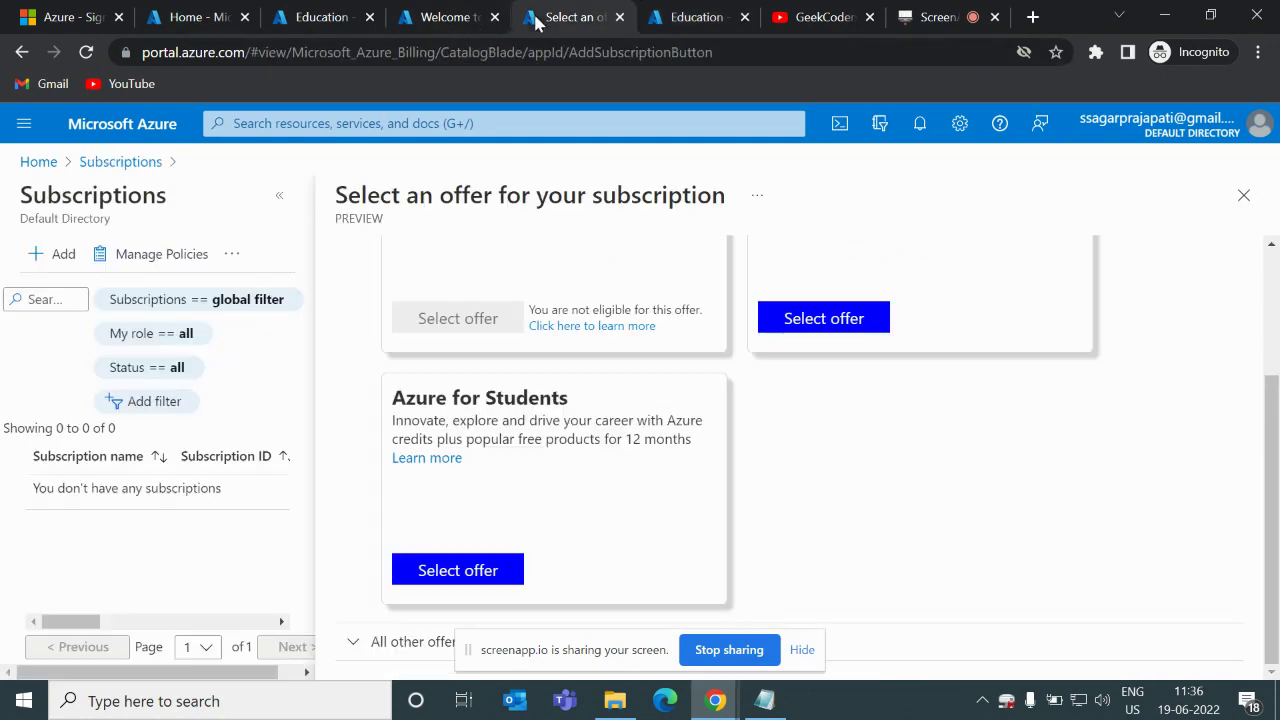
pyautogui.click(120, 162)
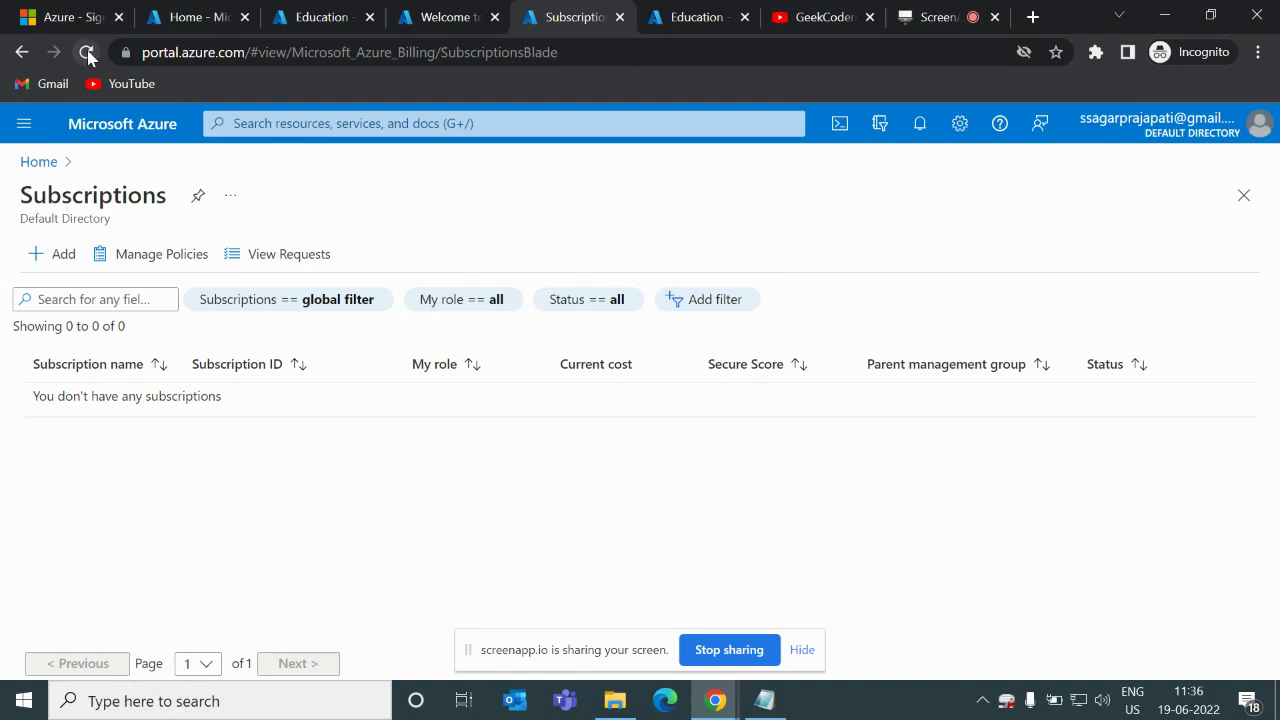
pyautogui.click(84, 52)
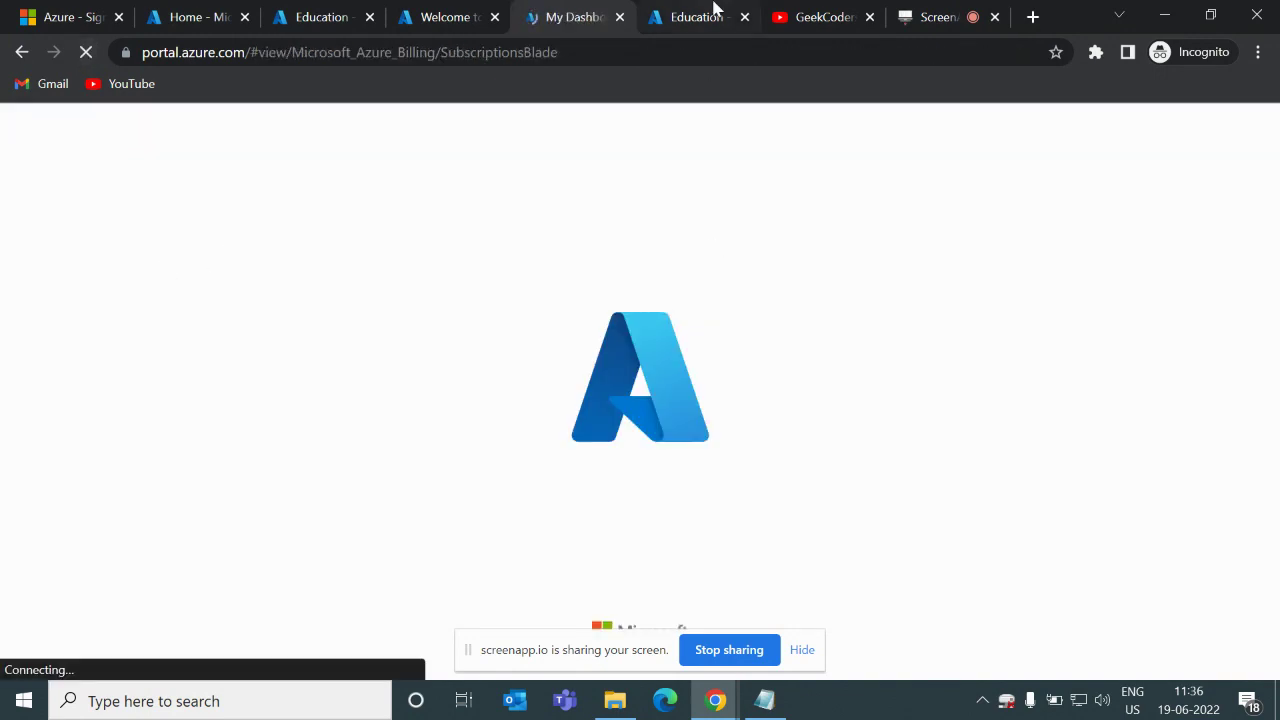
# Return to the Education Get started page and view its free services and free software cards.
pyautogui.click(712, 12)
pyautogui.scroll(-2, 552, 398)
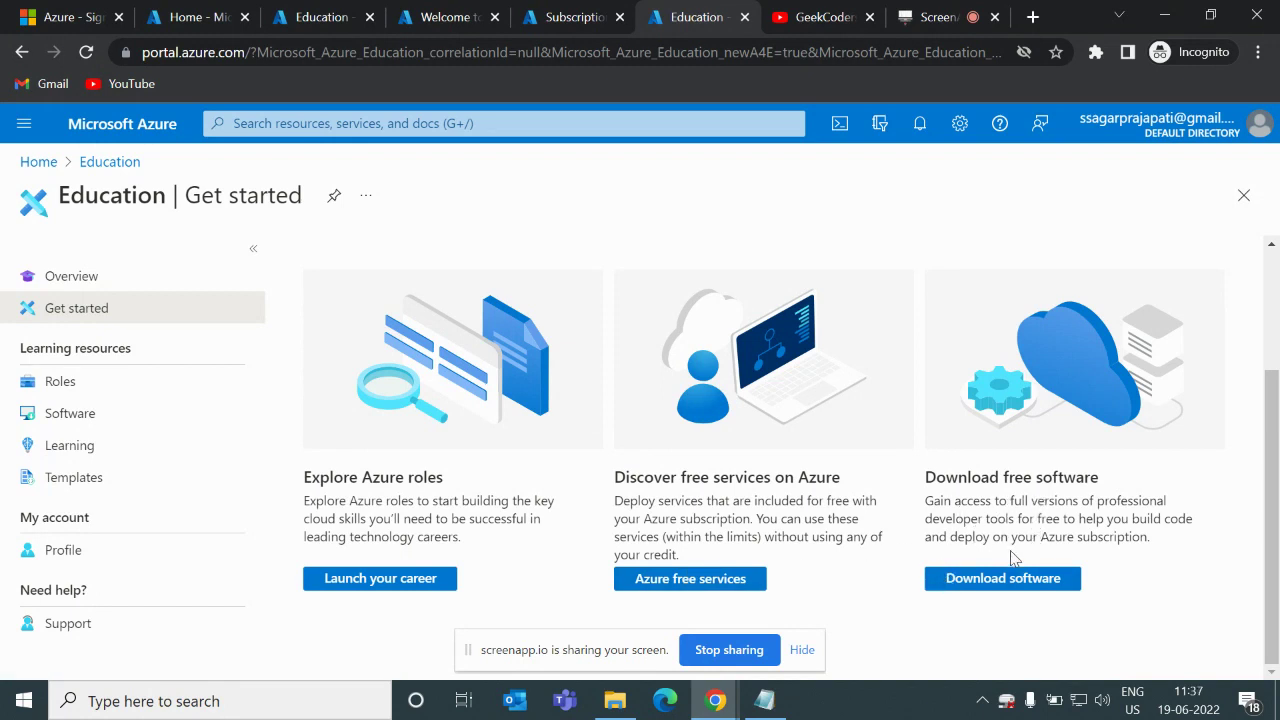
# View the Education Hub's free software page and return to the Subscriptions list.
pyautogui.click(985, 578)
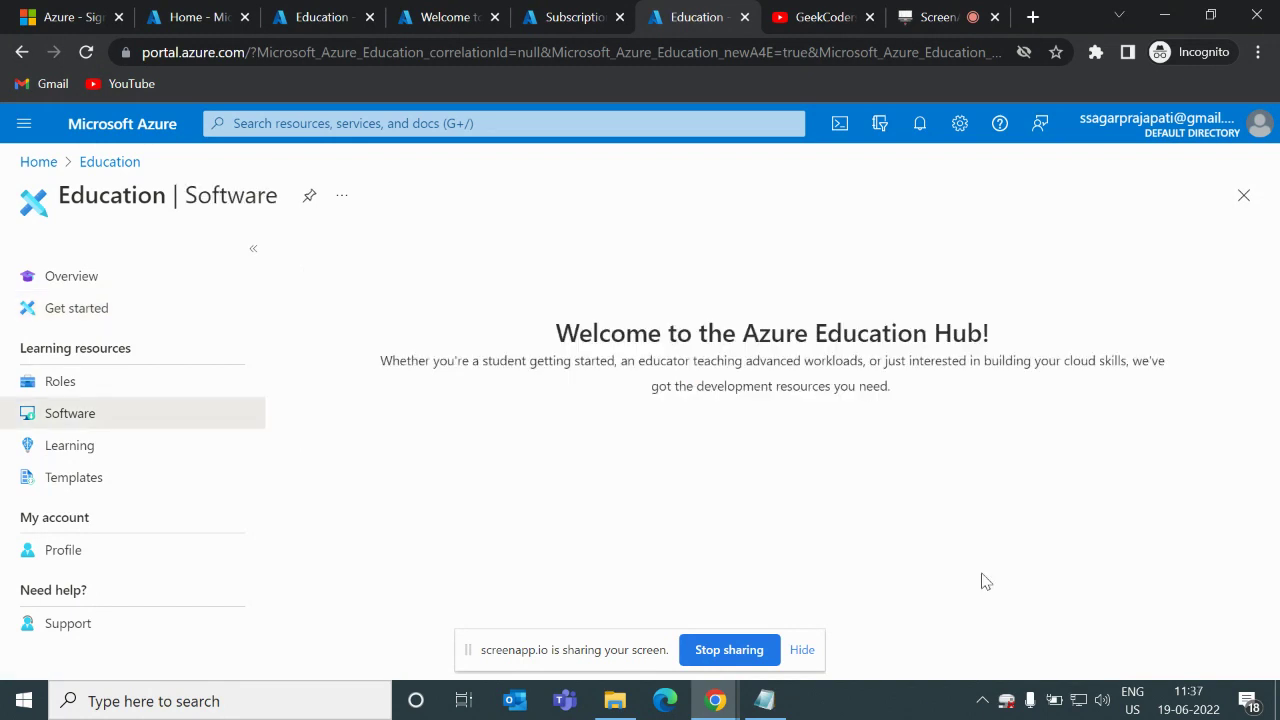
pyautogui.click(552, 22)
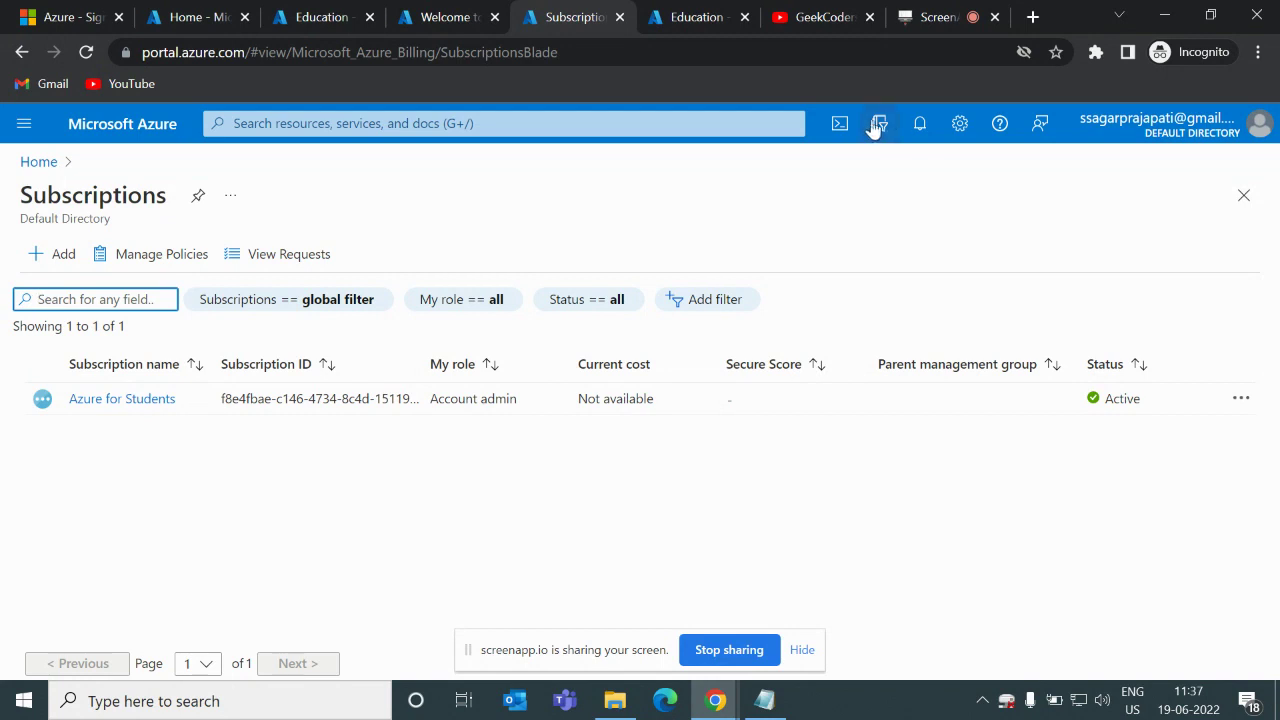
# Review the default subscription filter and the directory list in the portal settings.
pyautogui.click(958, 131)
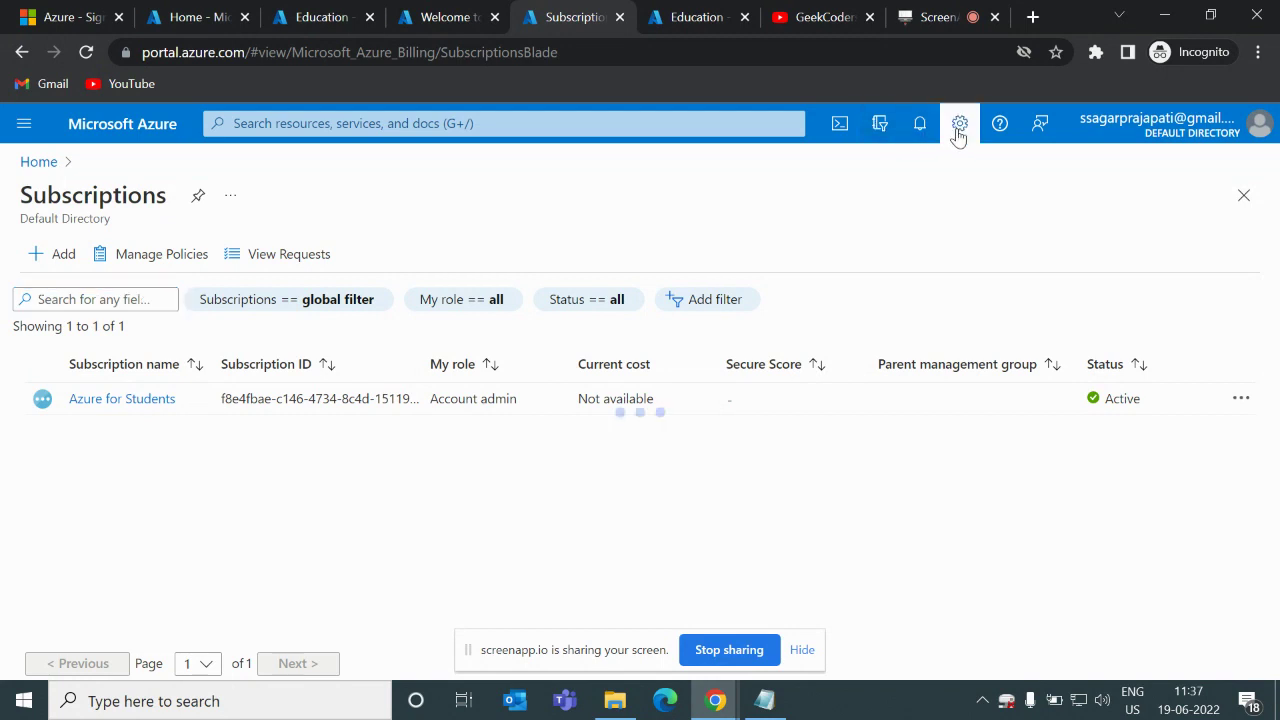
pyautogui.scroll(-2, 622, 489)
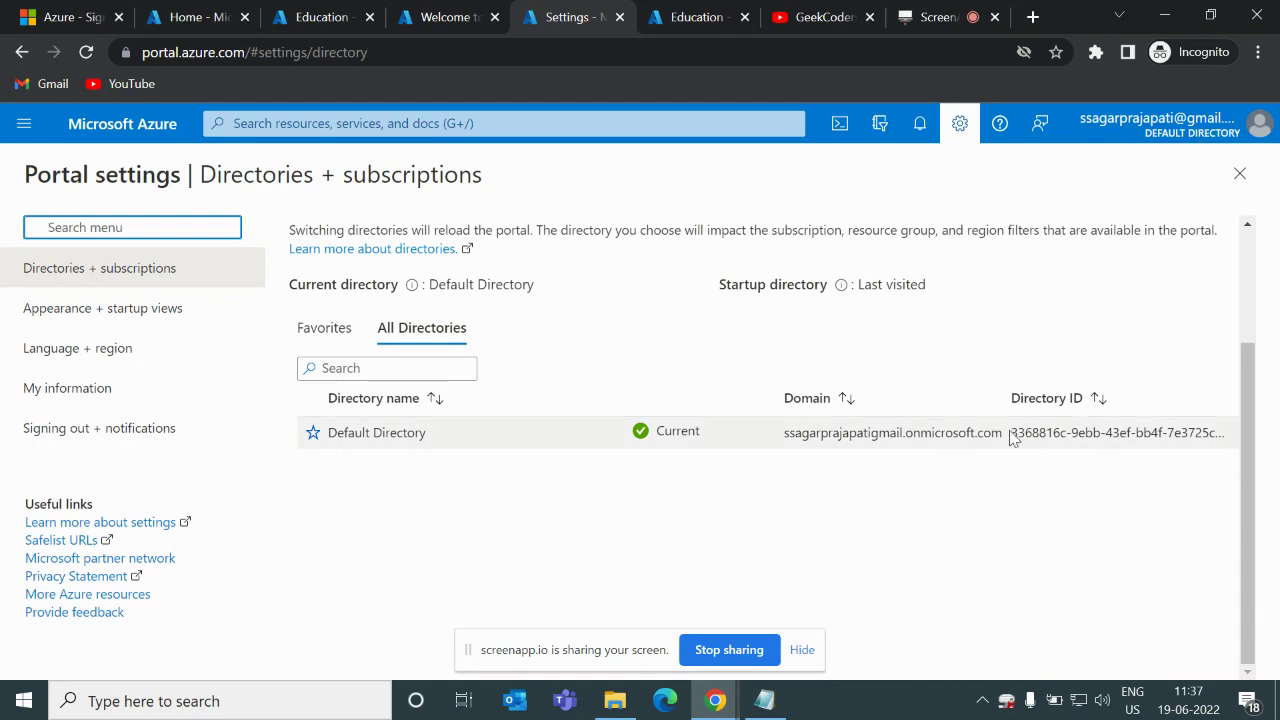
pyautogui.scroll(2, 946, 361)
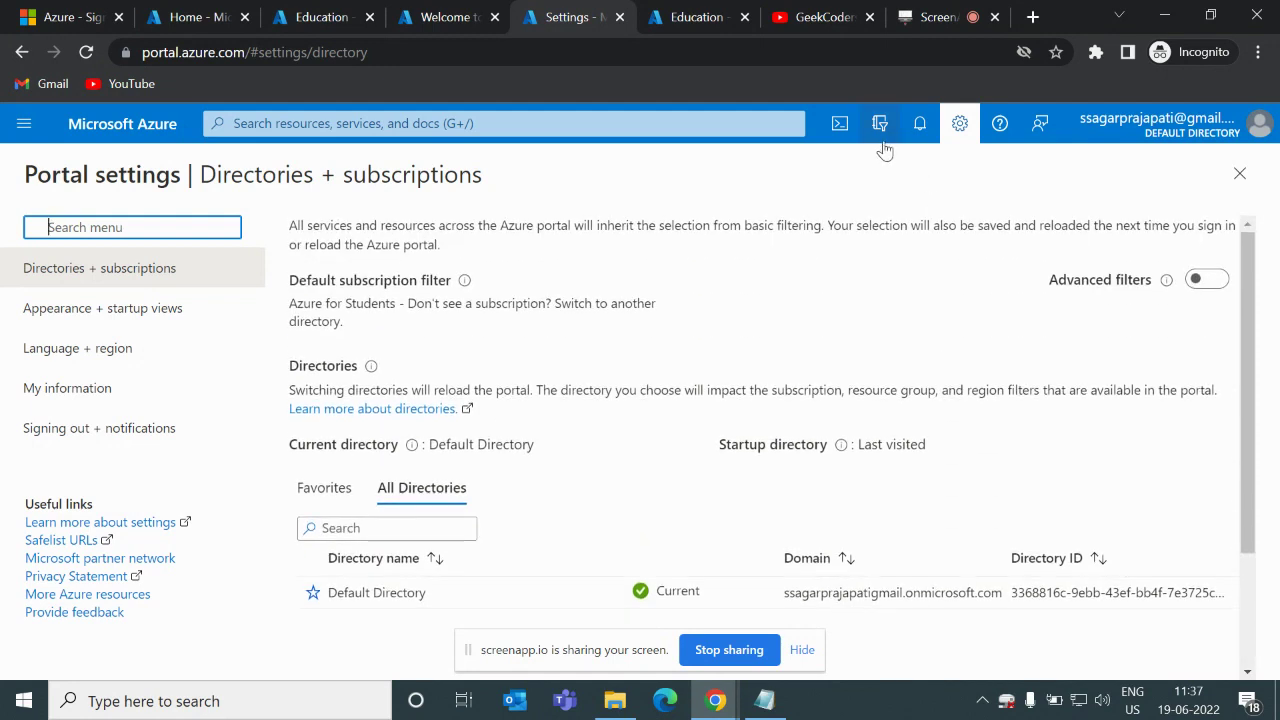
# Return to the portal home page and open the Azure for Students subscription from the Subscriptions service.
pyautogui.click(140, 138)
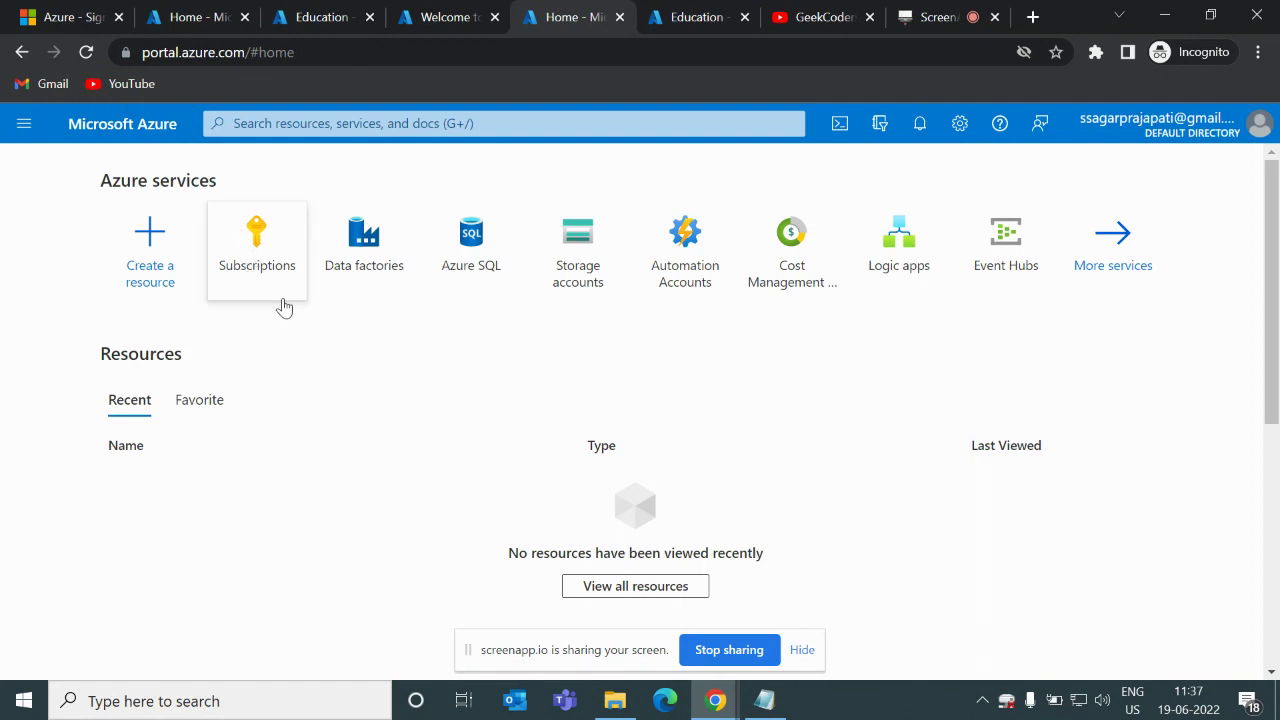
pyautogui.moveTo(251, 263)
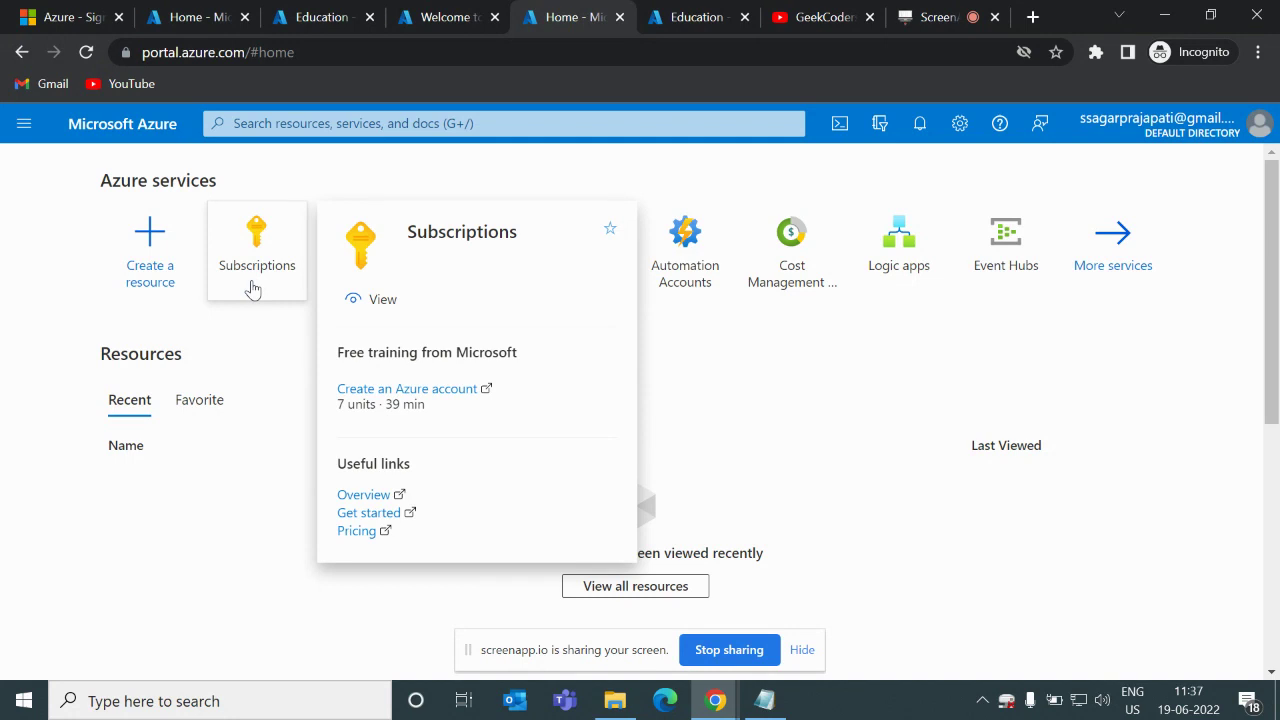
pyautogui.click(253, 289)
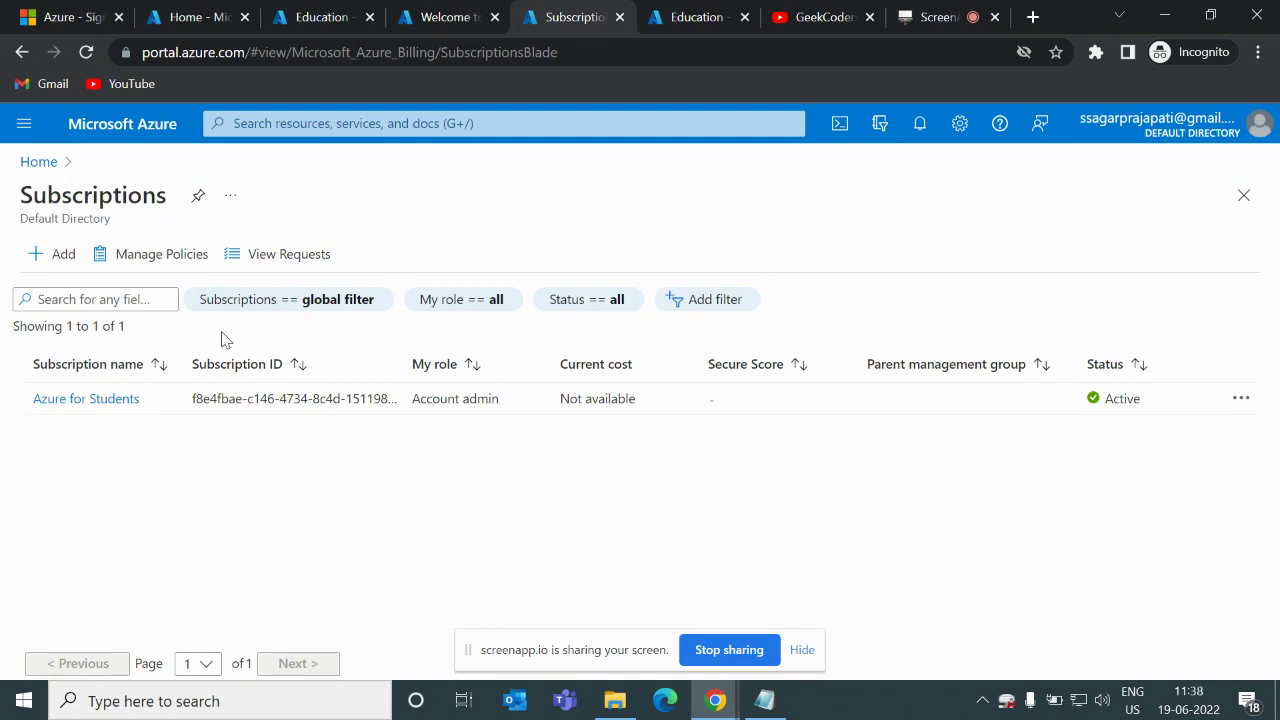
pyautogui.click(100, 399)
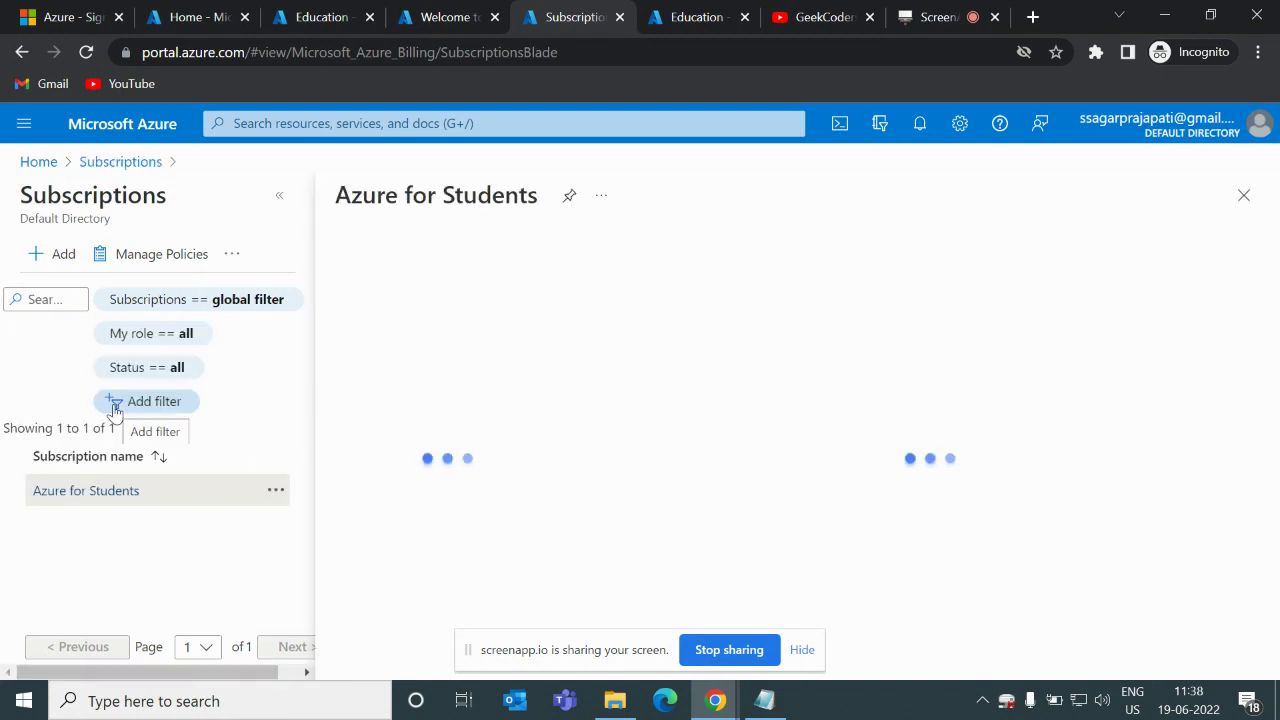
# Show the resource groups of the Azure for Students subscription and dismiss the tip about list and summary views.
pyautogui.scroll(-5, 423, 474)
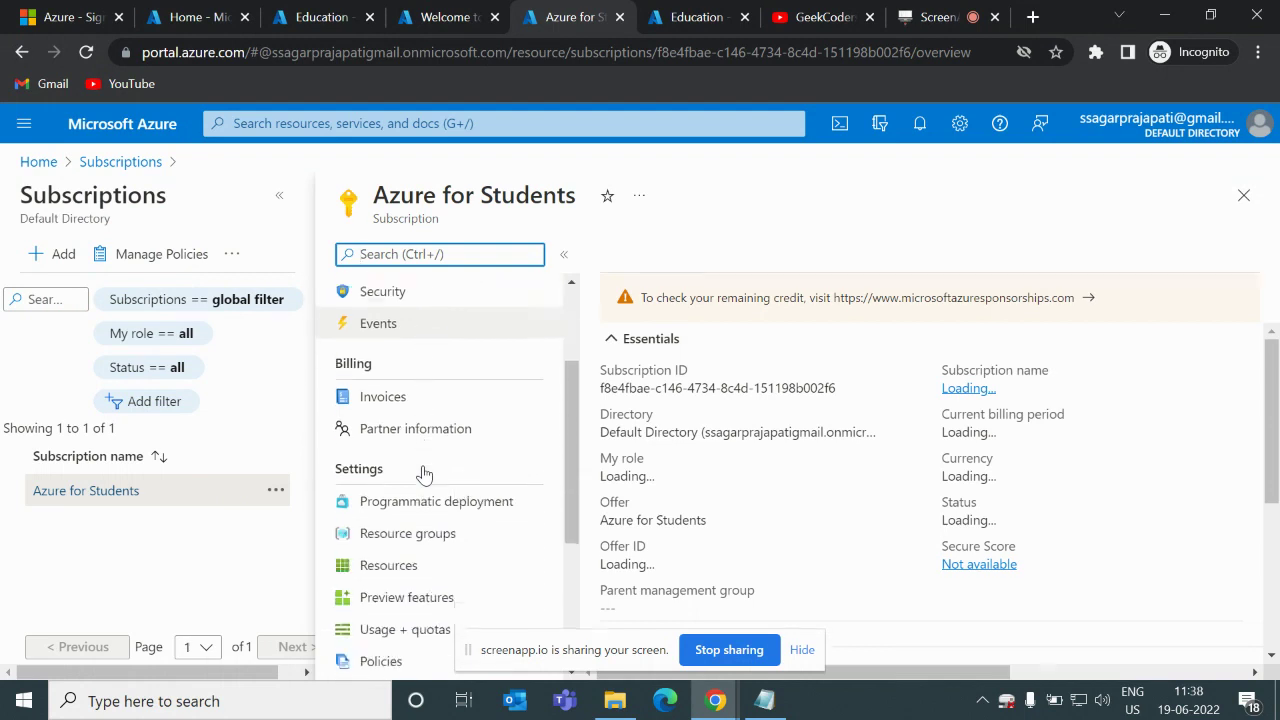
pyautogui.scroll(-1, 423, 470)
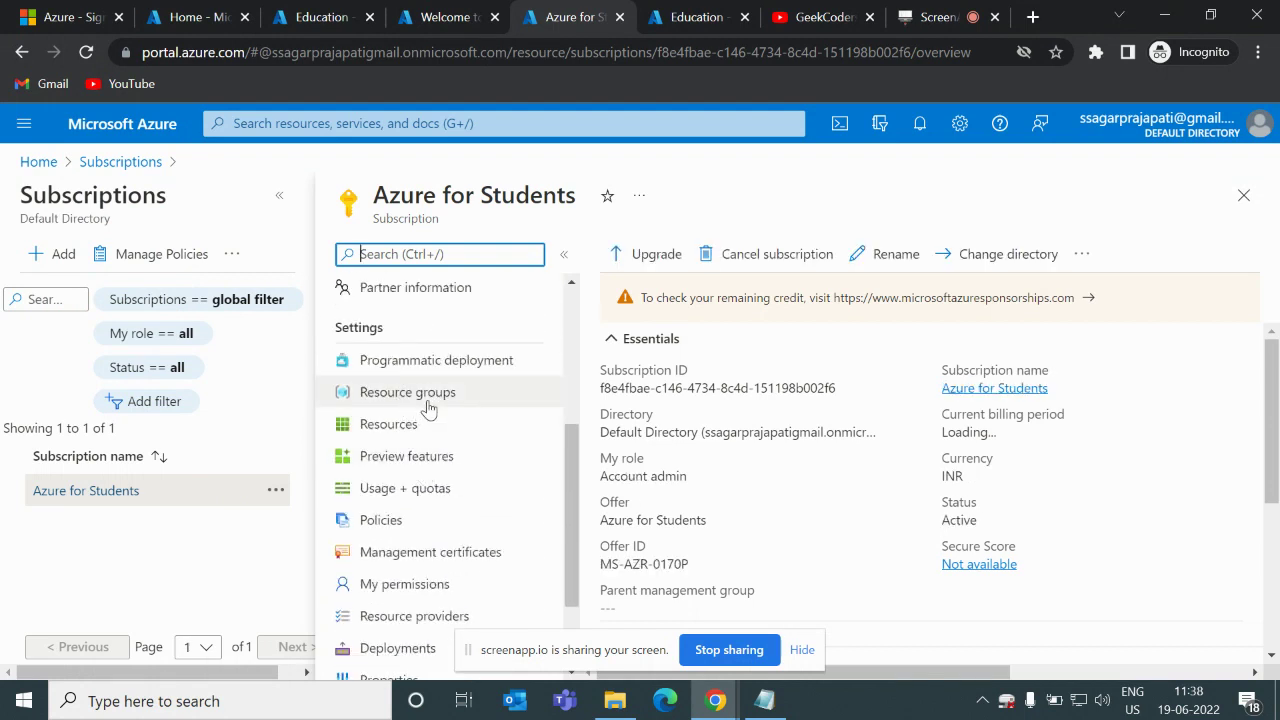
pyautogui.click(432, 403)
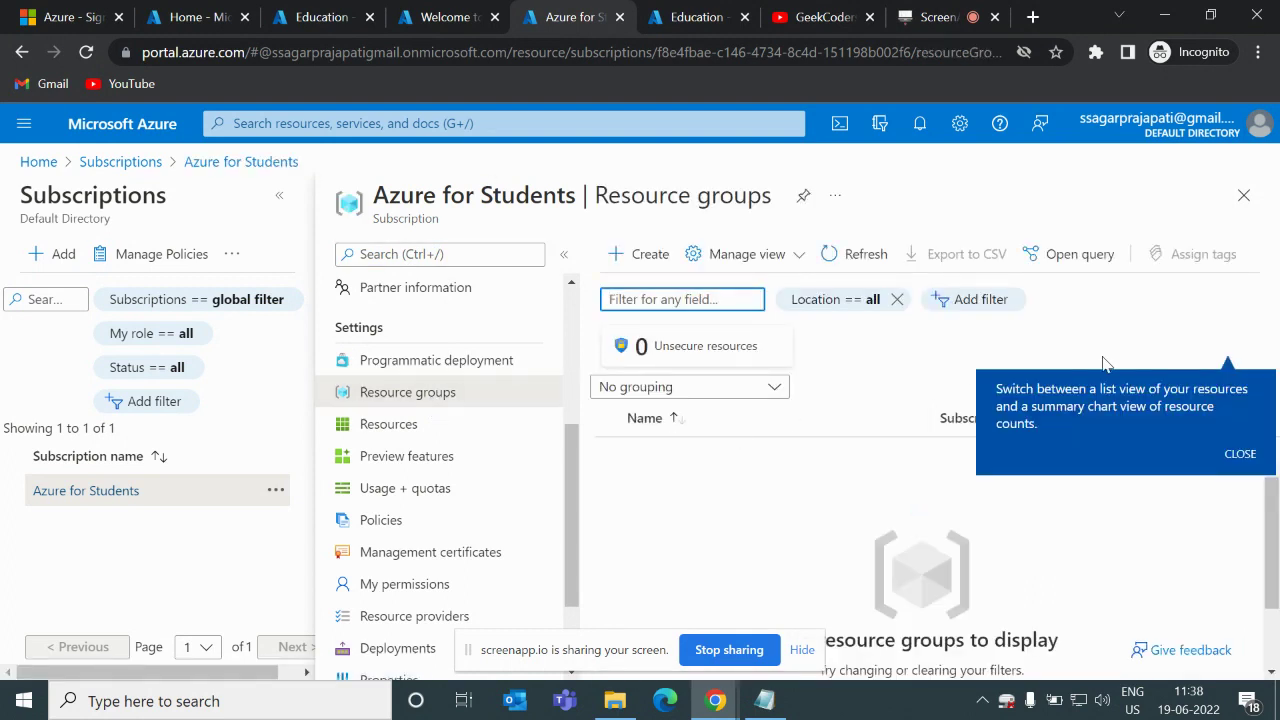
pyautogui.click(1239, 455)
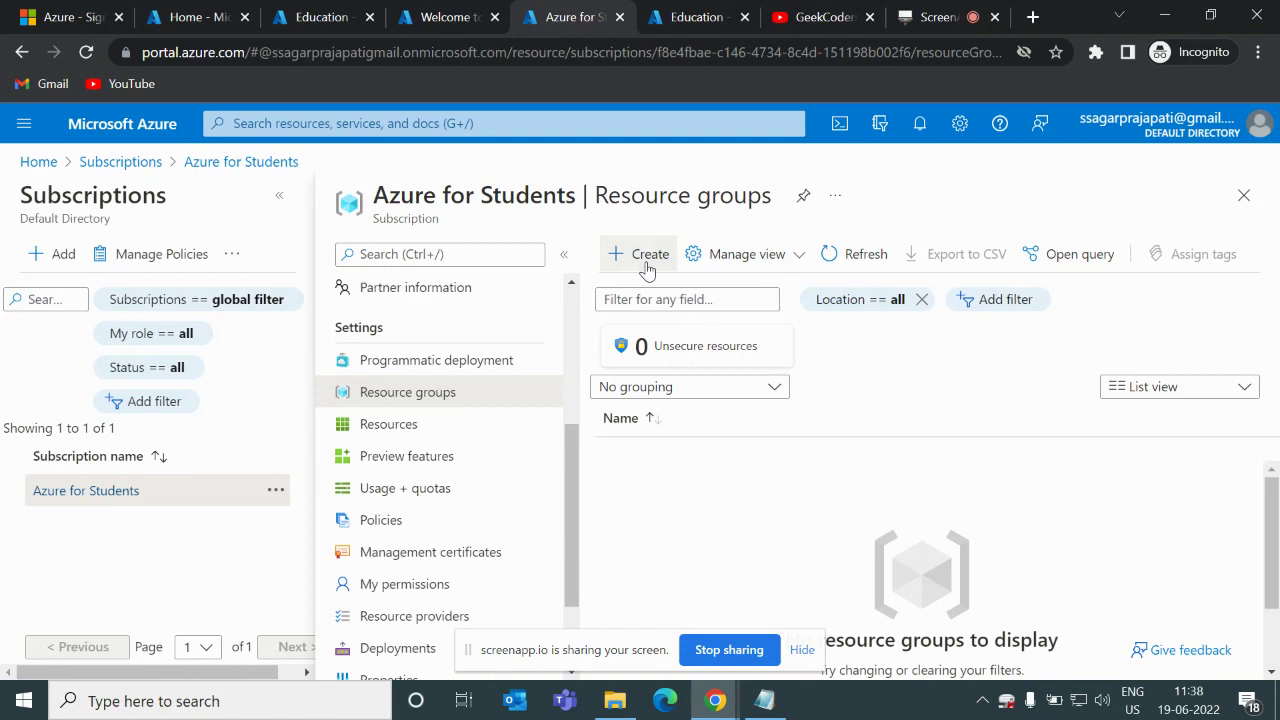
# Start a new resource group with Azure for Students as its subscription.
pyautogui.click(646, 263)
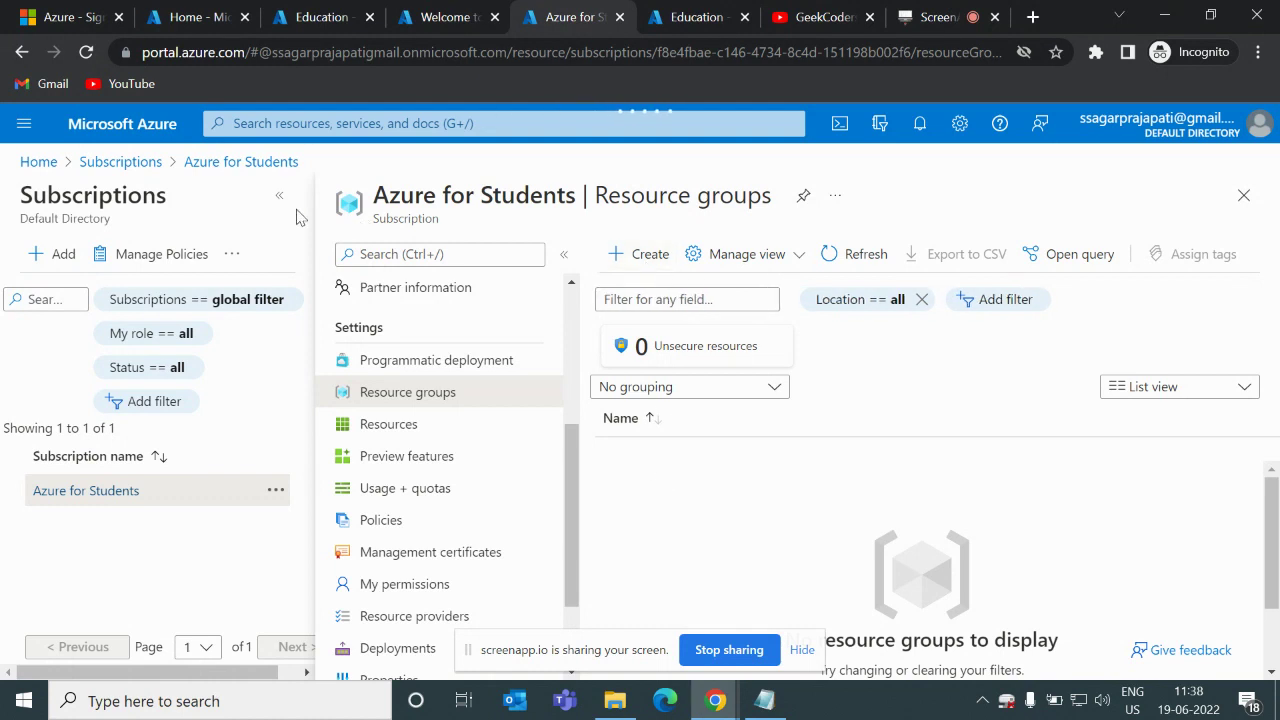
pyautogui.click(278, 200)
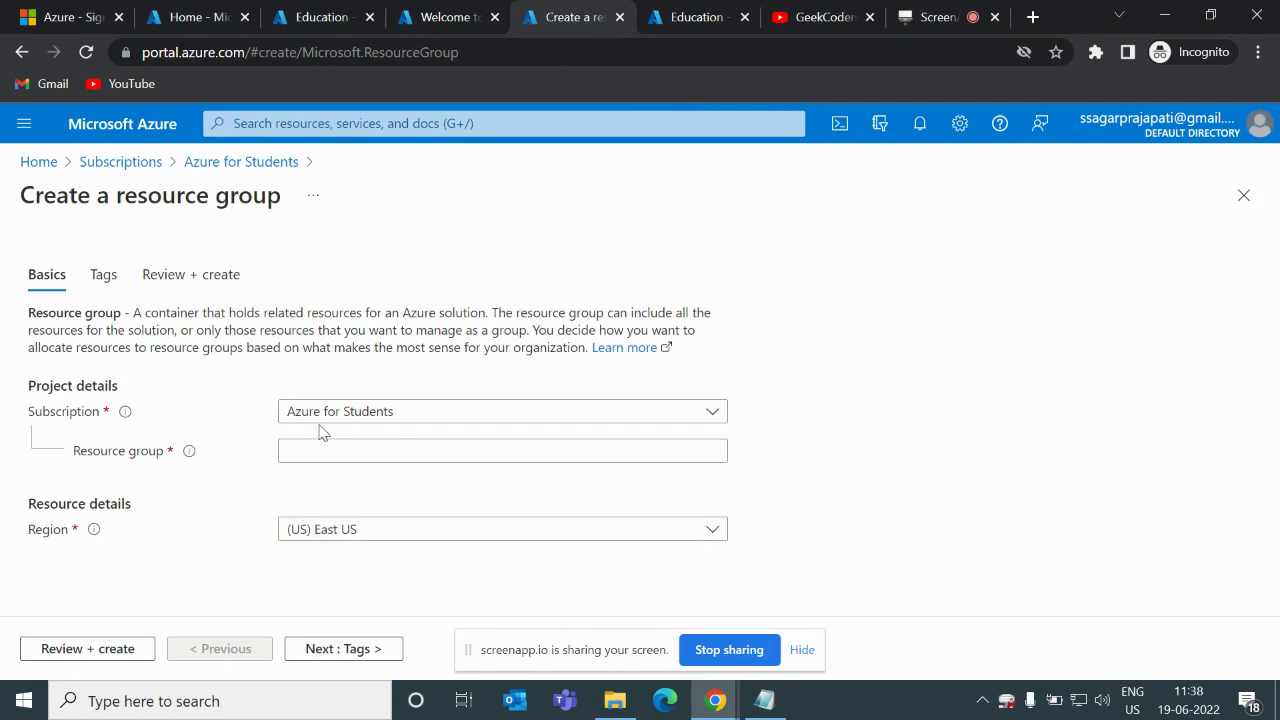
pyautogui.click(365, 418)
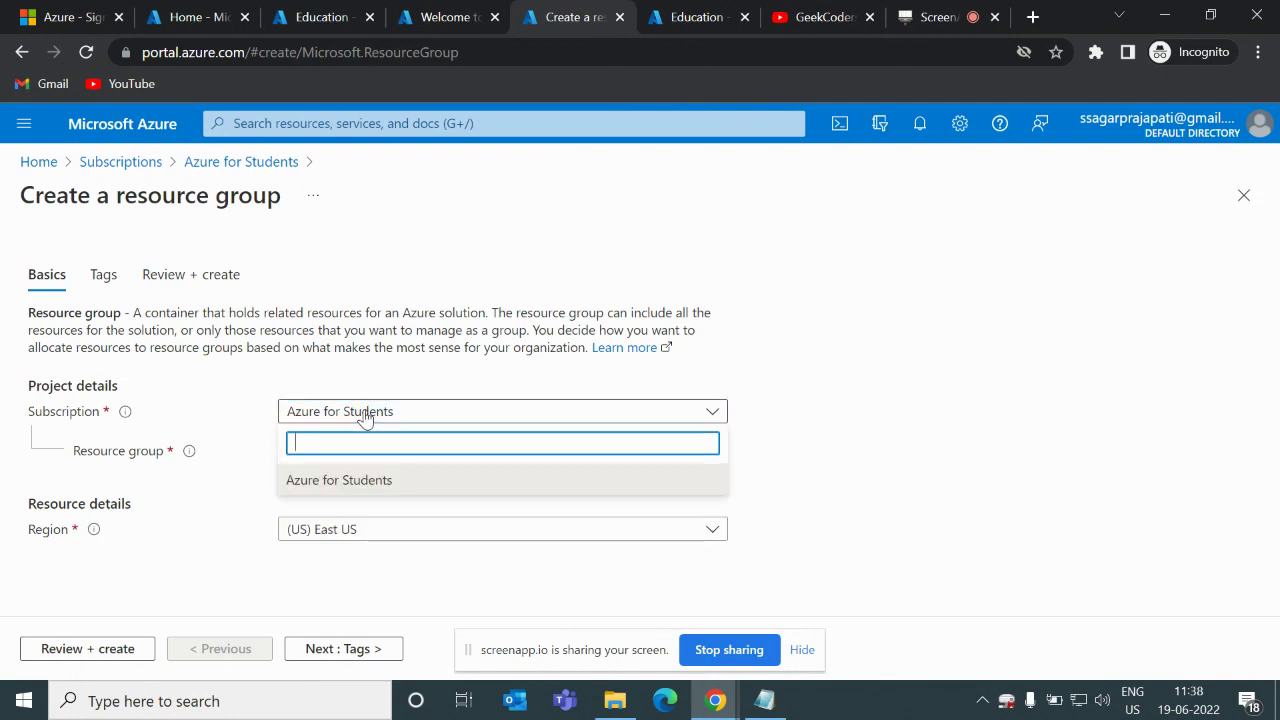
pyautogui.click(338, 485)
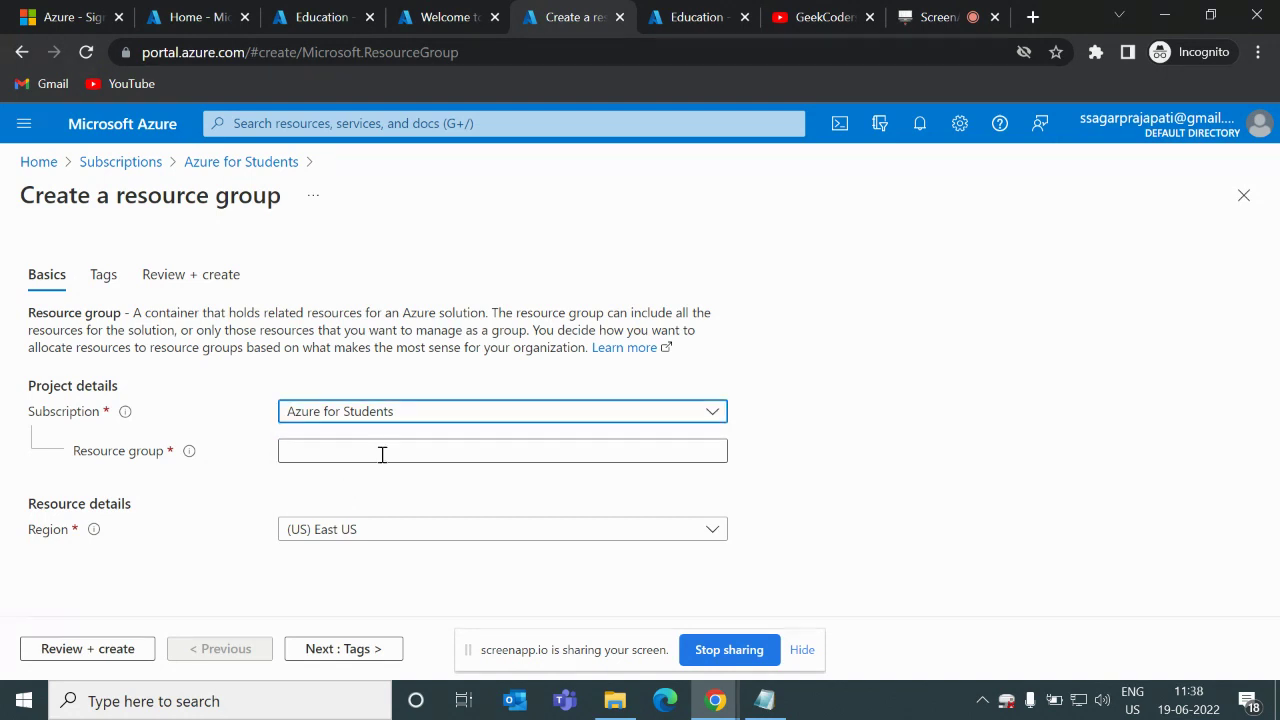
# Name the resource group geekcoders, keep the East US region, and review and create it.
pyautogui.click(394, 451)
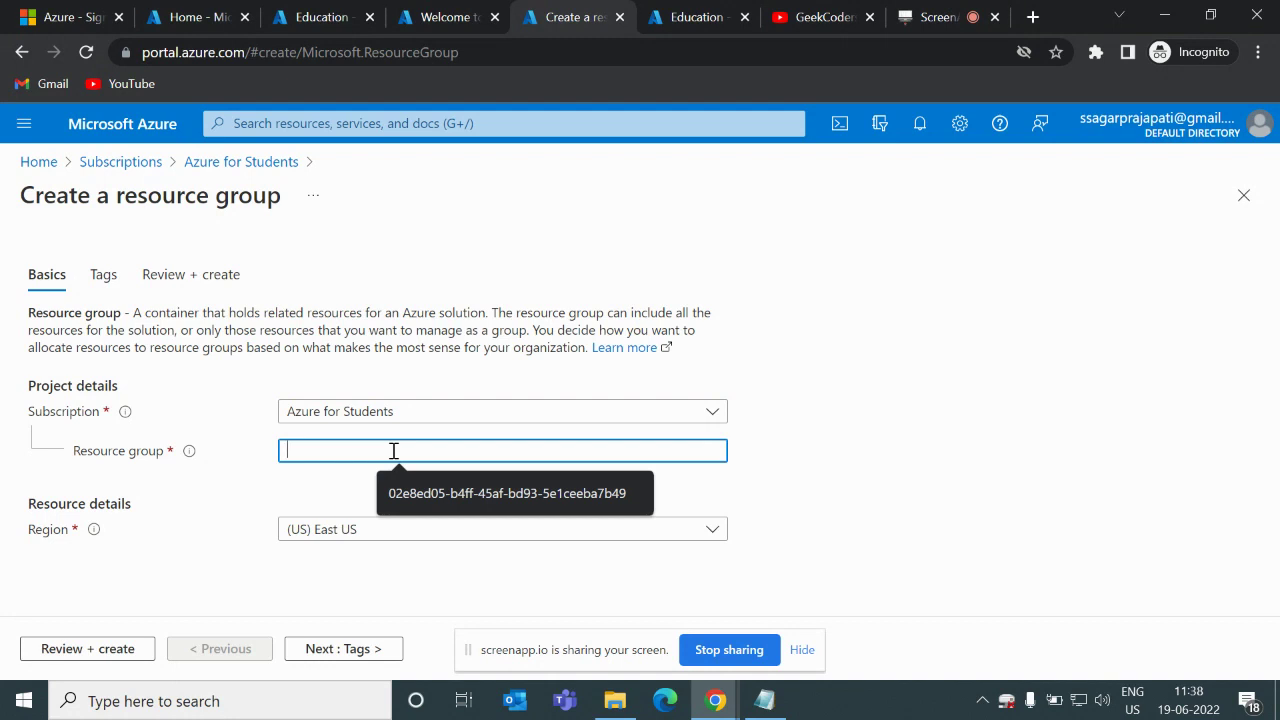
pyautogui.write('yo')
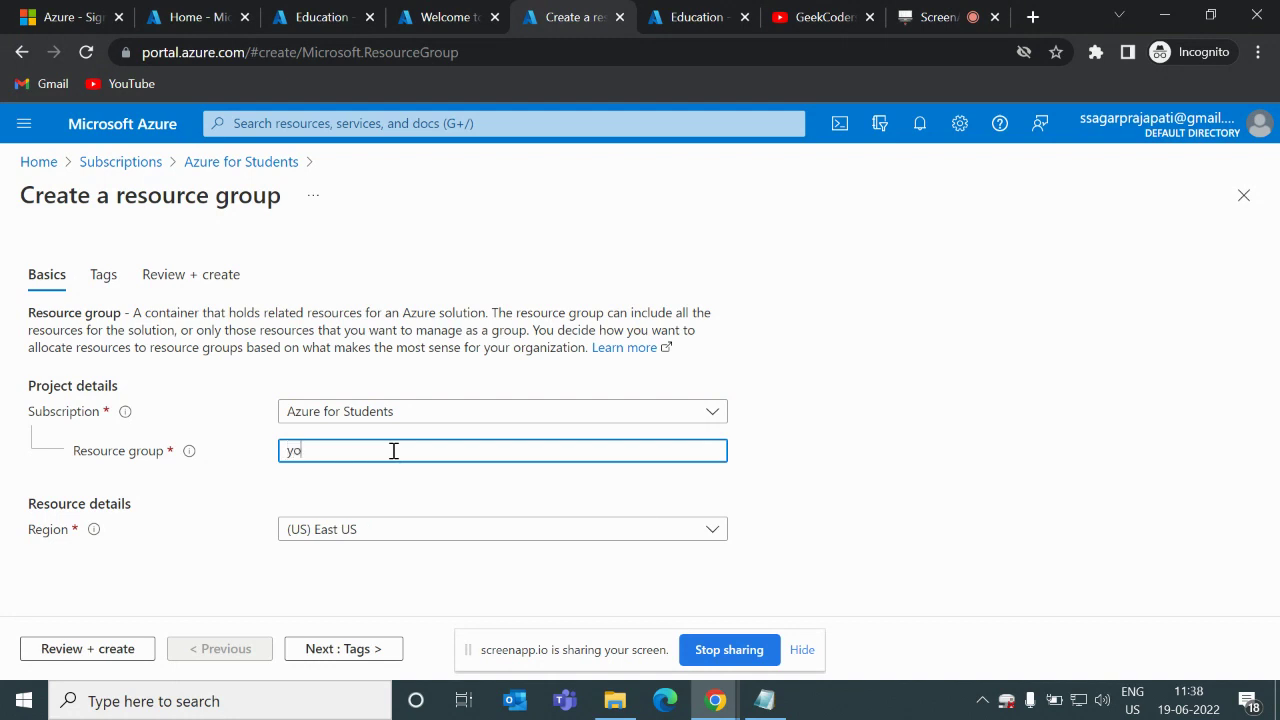
pyautogui.press('BackSpace')
pyautogui.press('BackSpace')
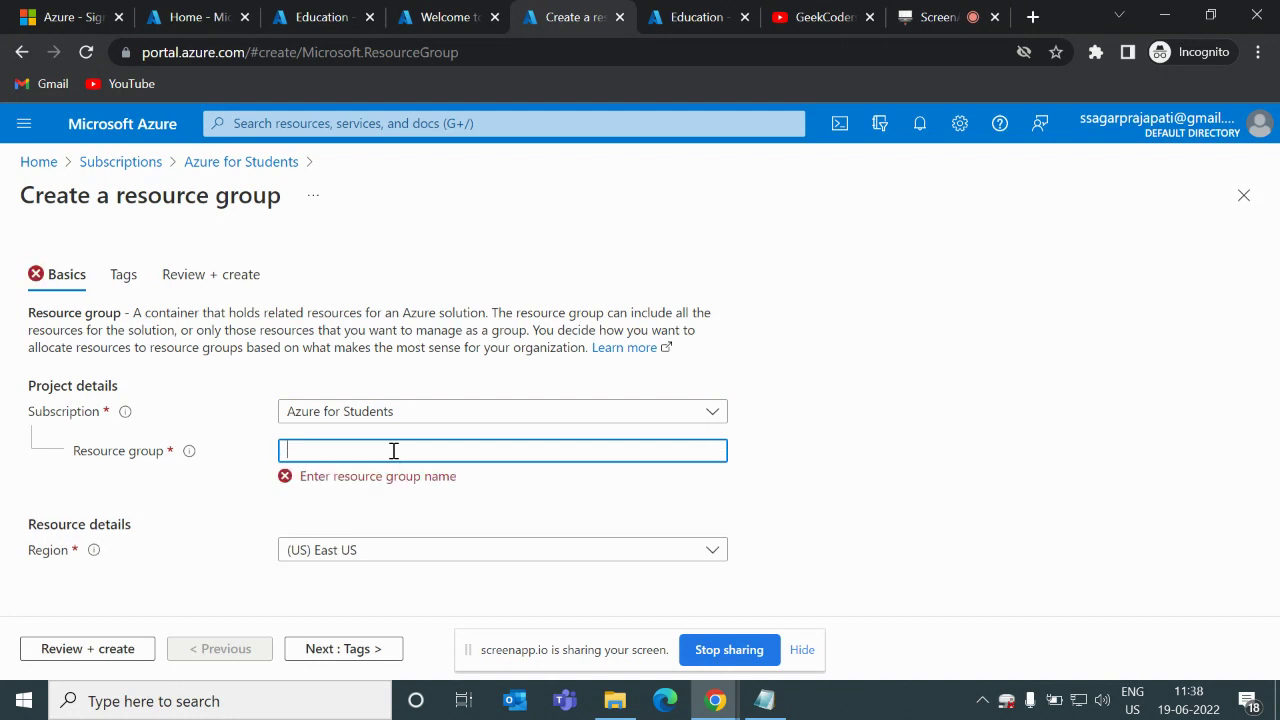
pyautogui.write('geekcoders')
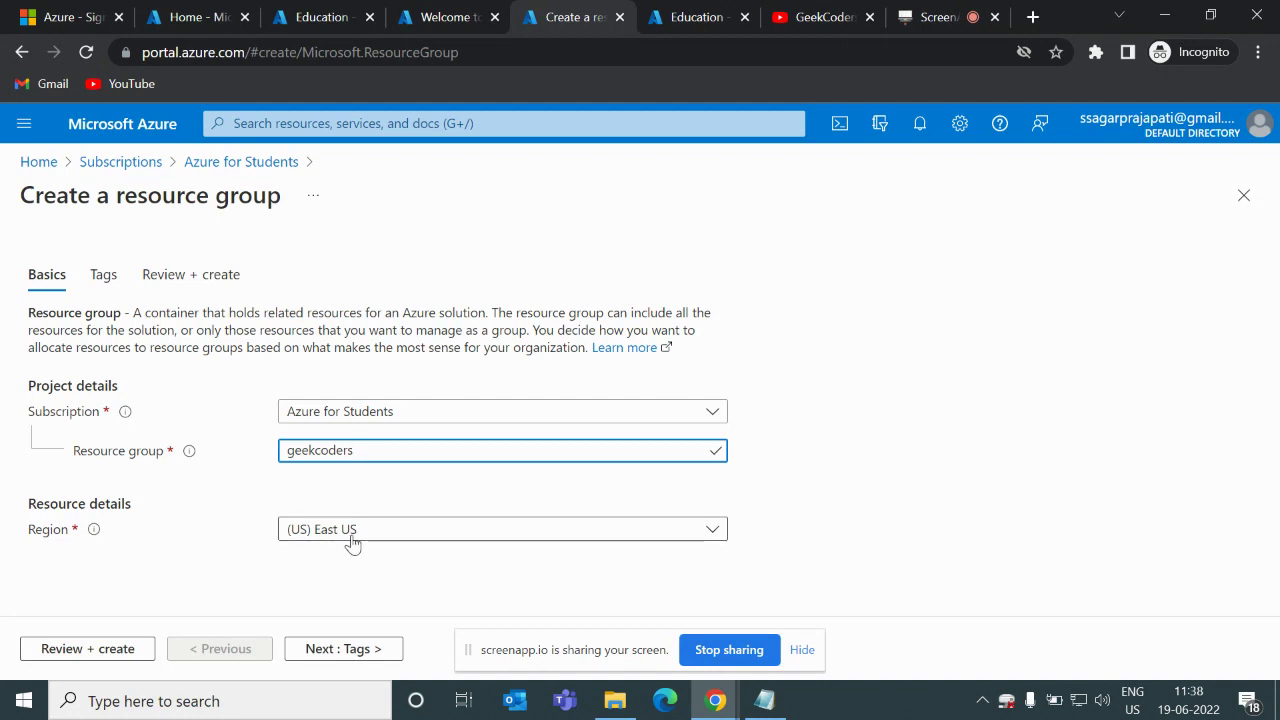
pyautogui.click(95, 649)
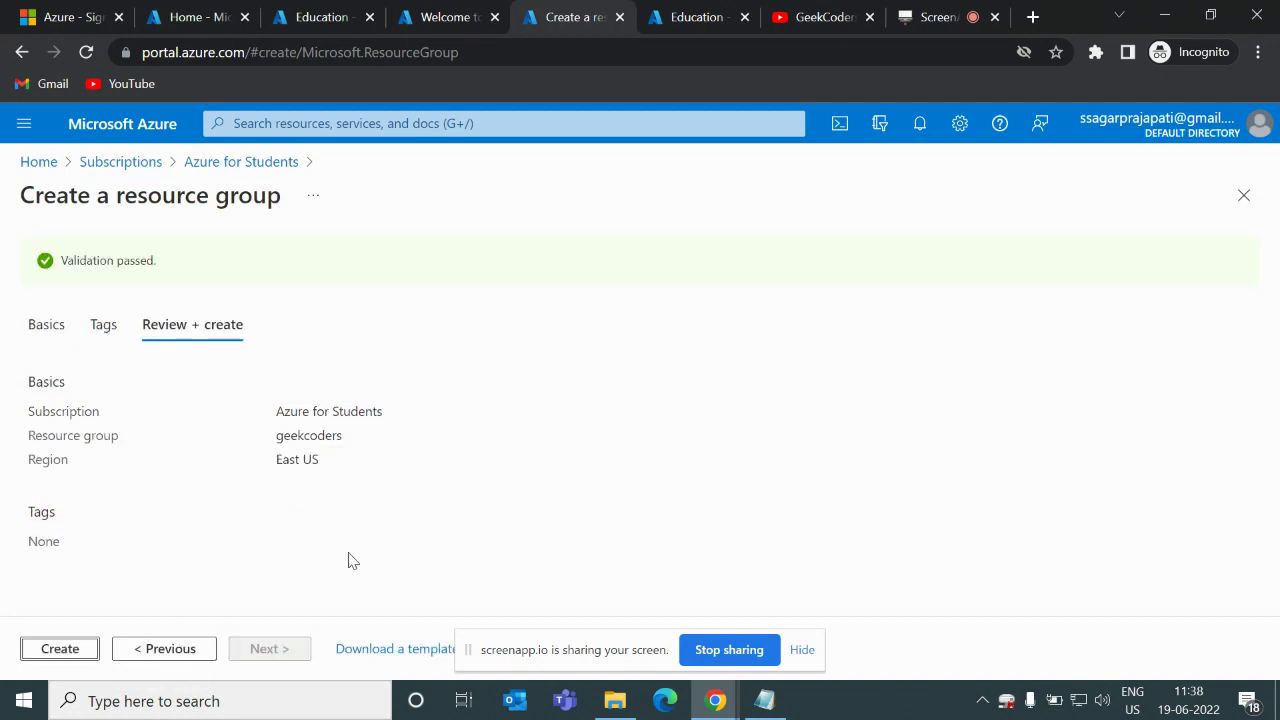
pyautogui.click(70, 652)
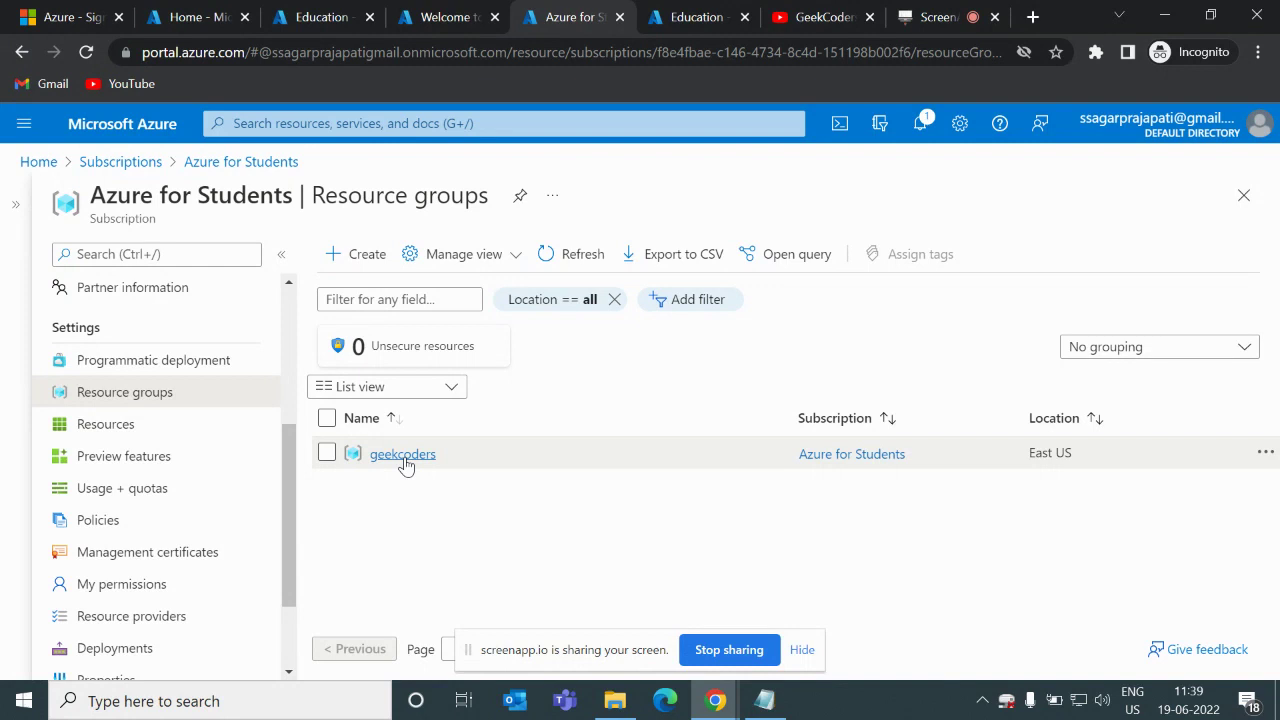
# Open the geekcoders resource group and look through its settings and cost management options.
pyautogui.click(404, 462)
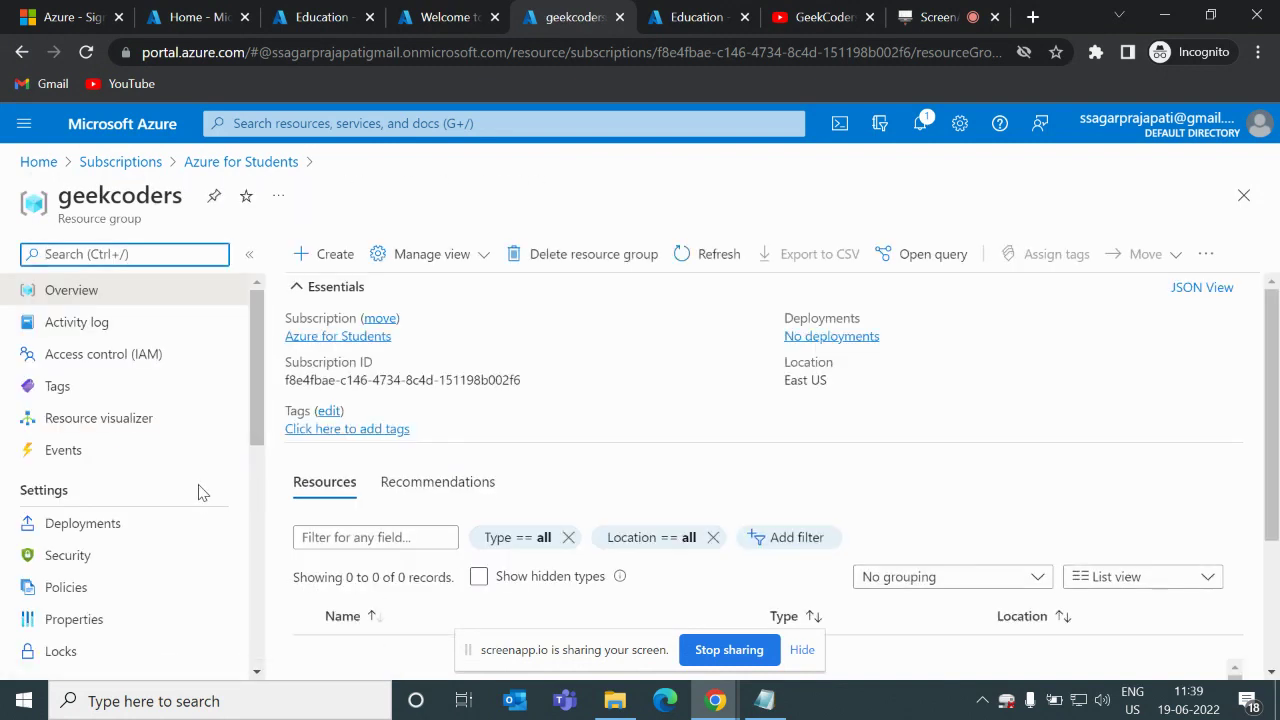
pyautogui.scroll(-1, 128, 523)
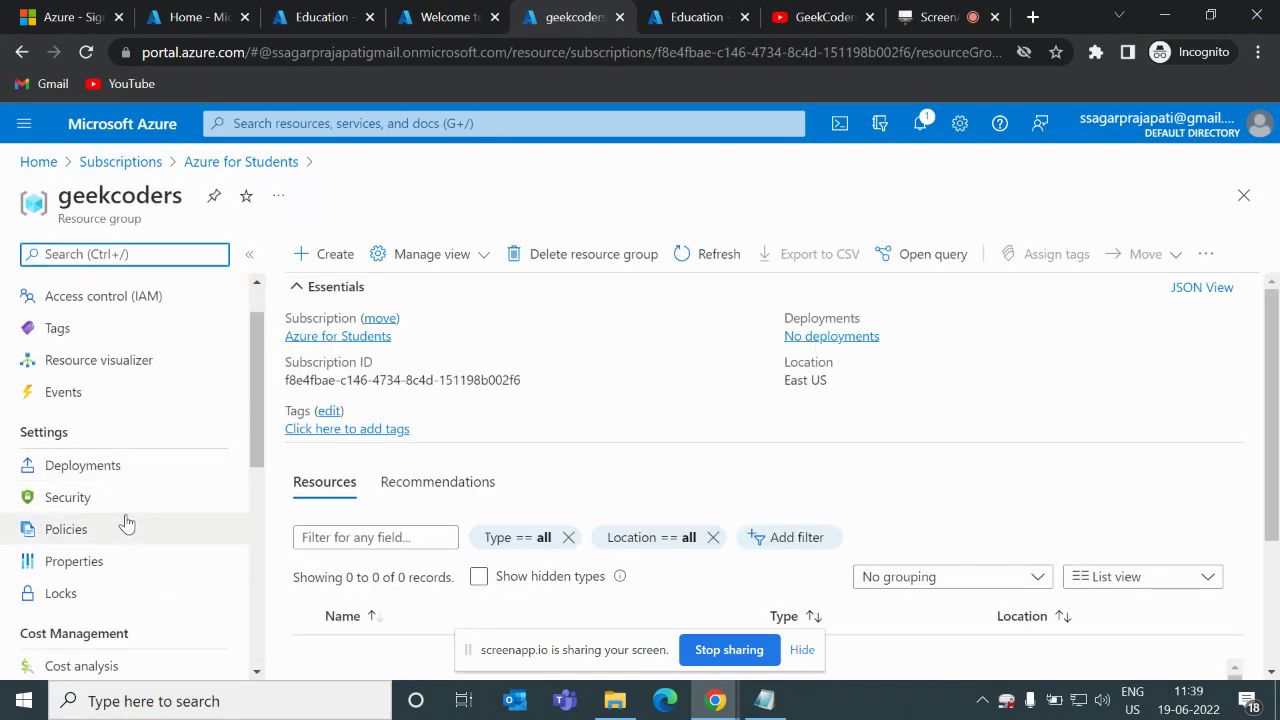
pyautogui.scroll(-2, 125, 523)
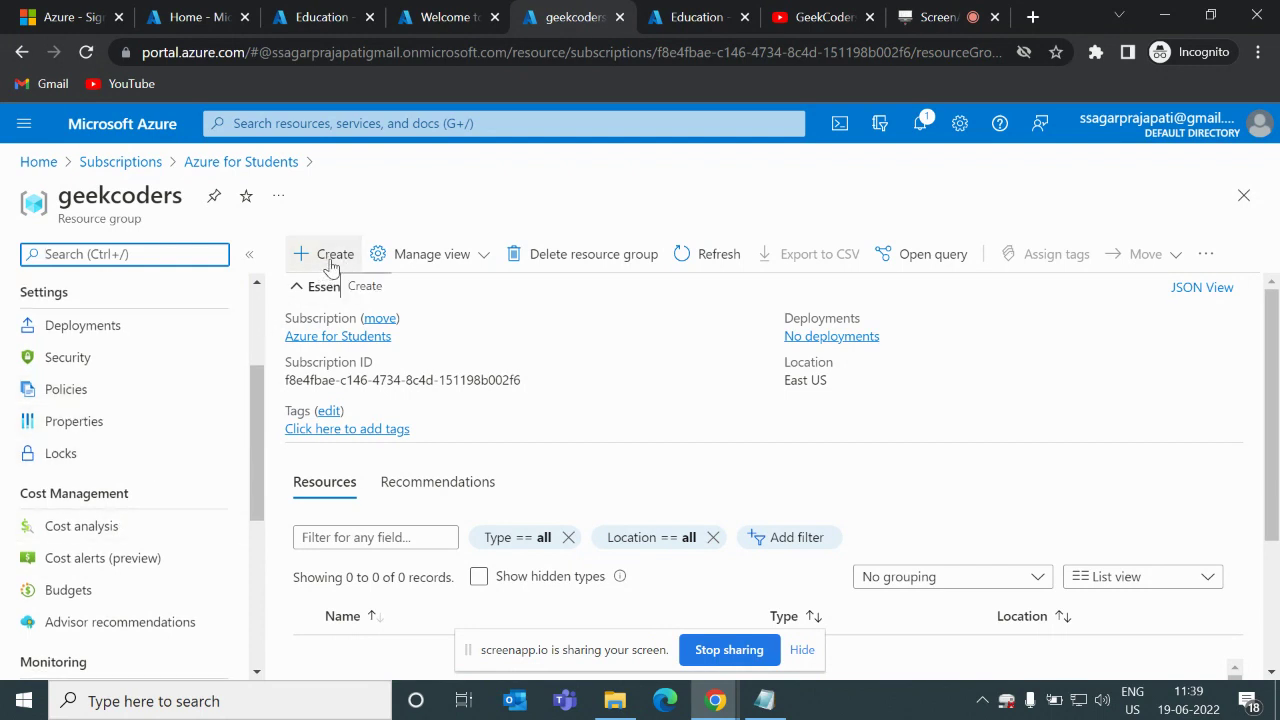
# Start adding a resource to the geekcoders group and search the marketplace for data factory.
pyautogui.click(331, 262)
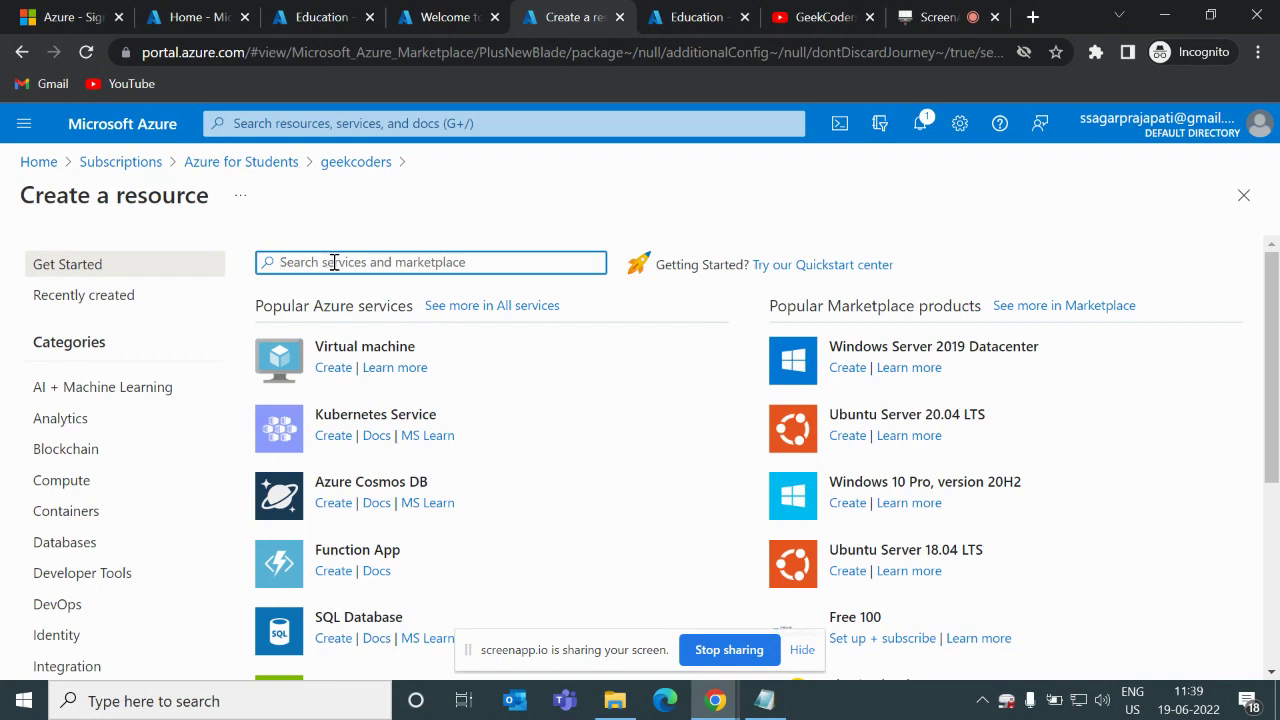
pyautogui.write('azur')
pyautogui.press('BackSpace')
pyautogui.press('BackSpace')
pyautogui.press('BackSpace')
pyautogui.press('BackSpace')
pyautogui.write('da')
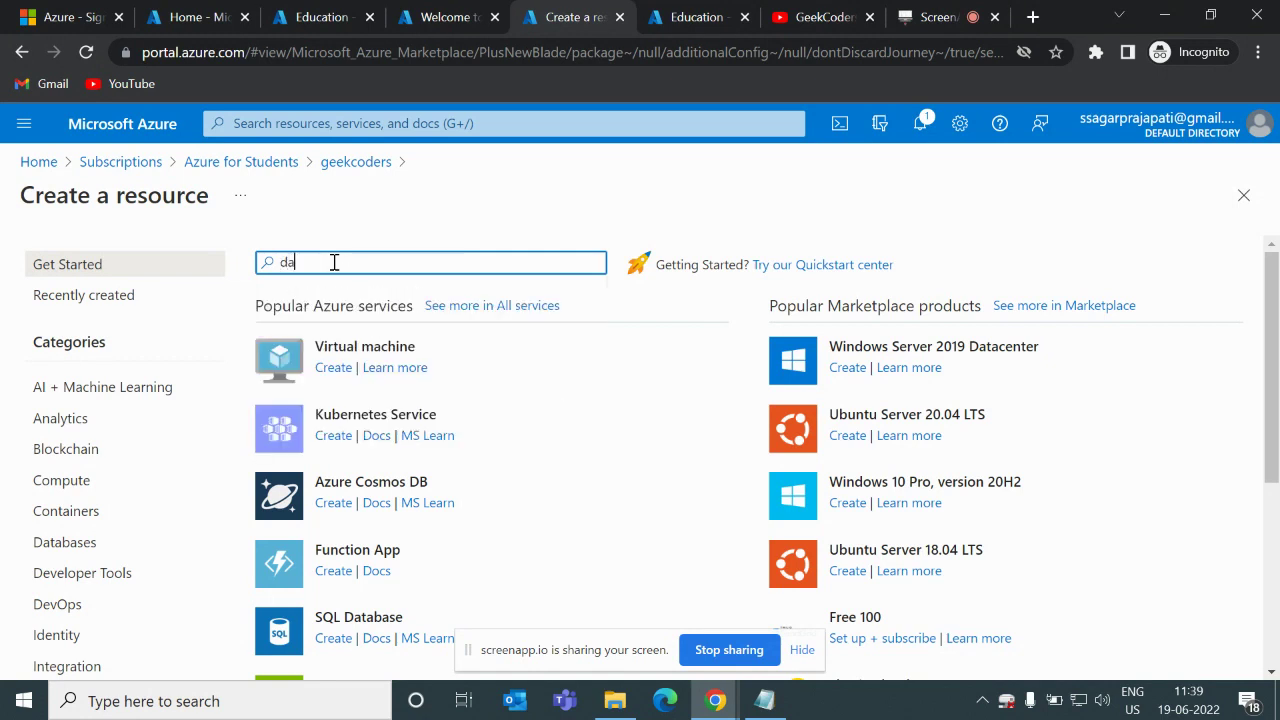
pyautogui.write('ta factory')
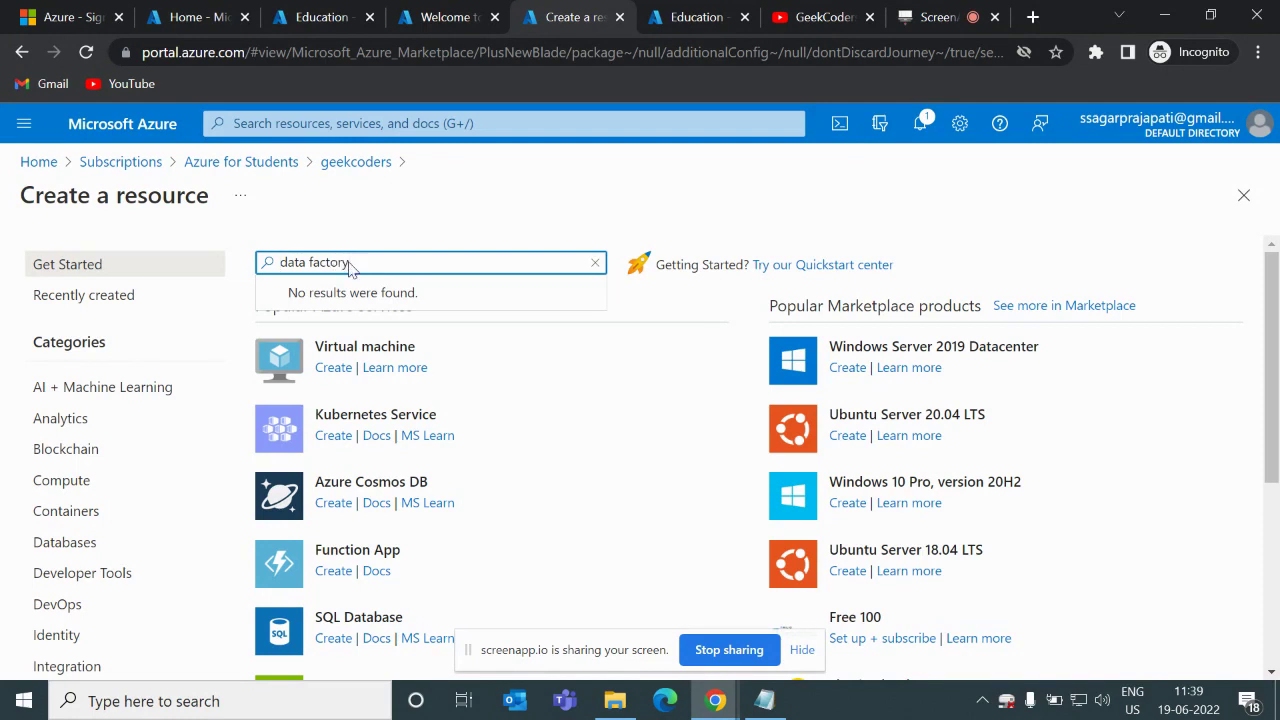
pyautogui.press('Return')
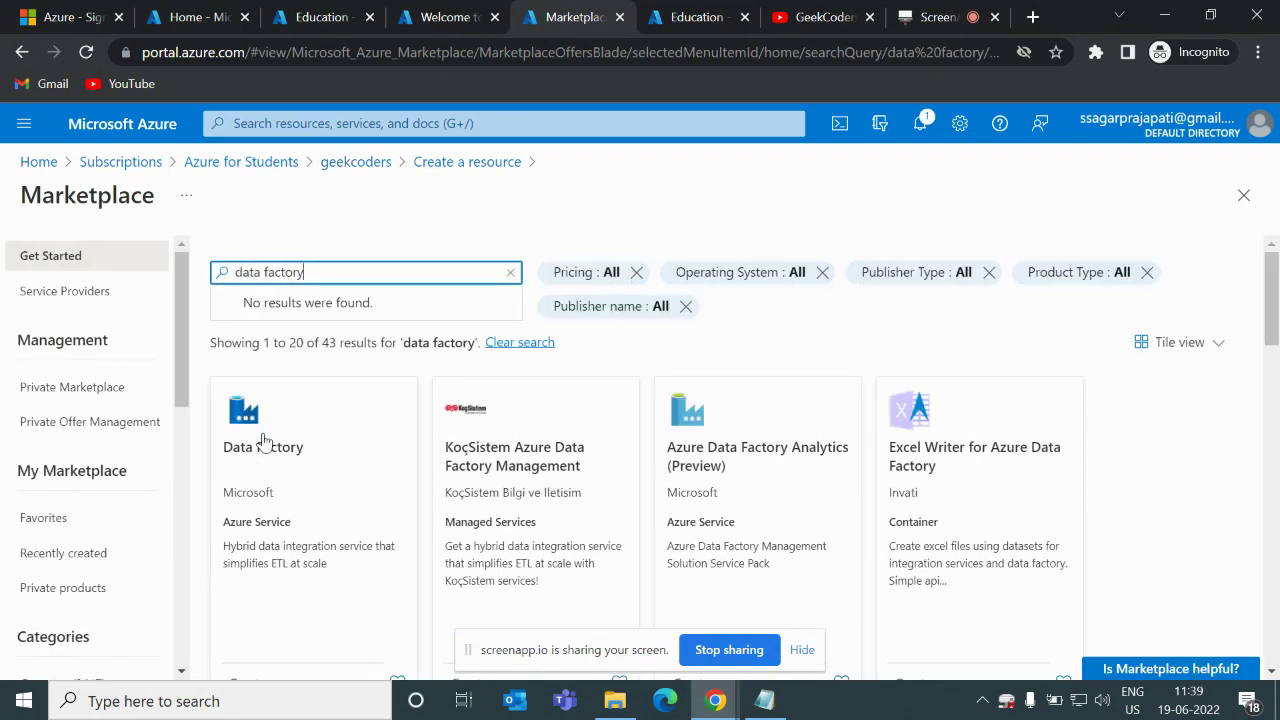
# Start creating a Data Factory from the marketplace, choosing Azure for Students as the subscription and geekcoders as the resource group.
pyautogui.click(265, 441)
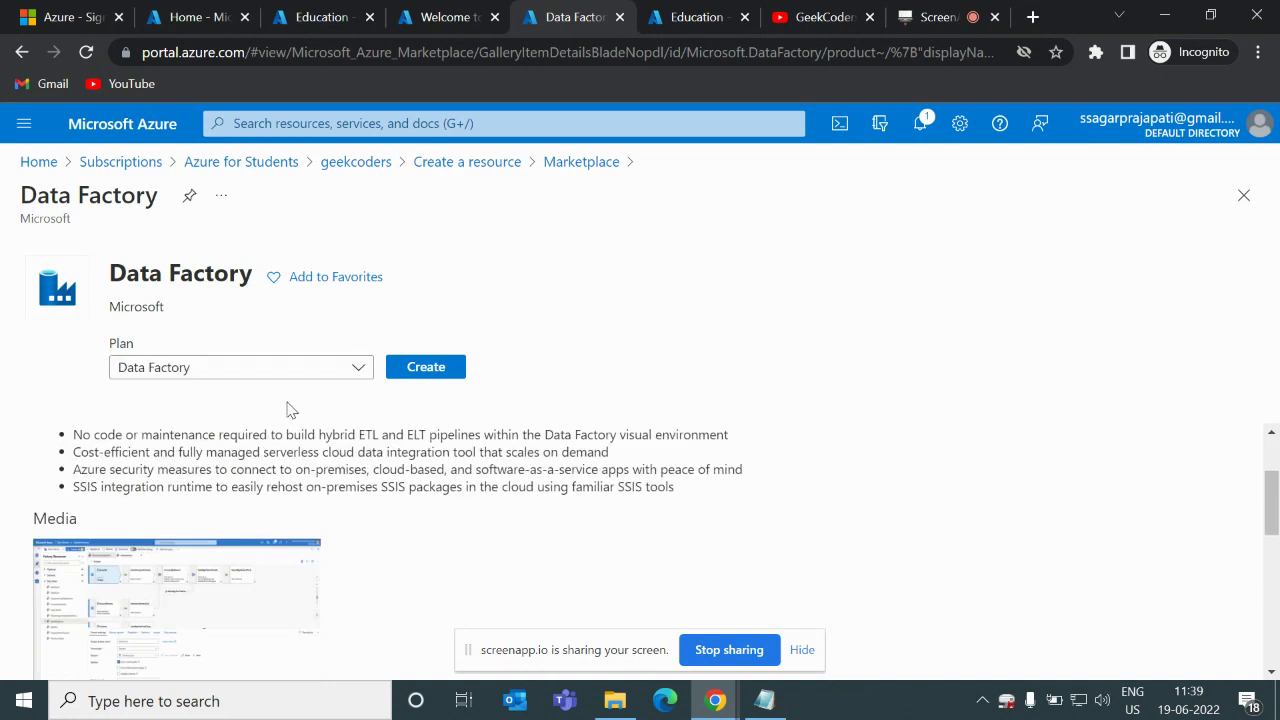
pyautogui.click(415, 400)
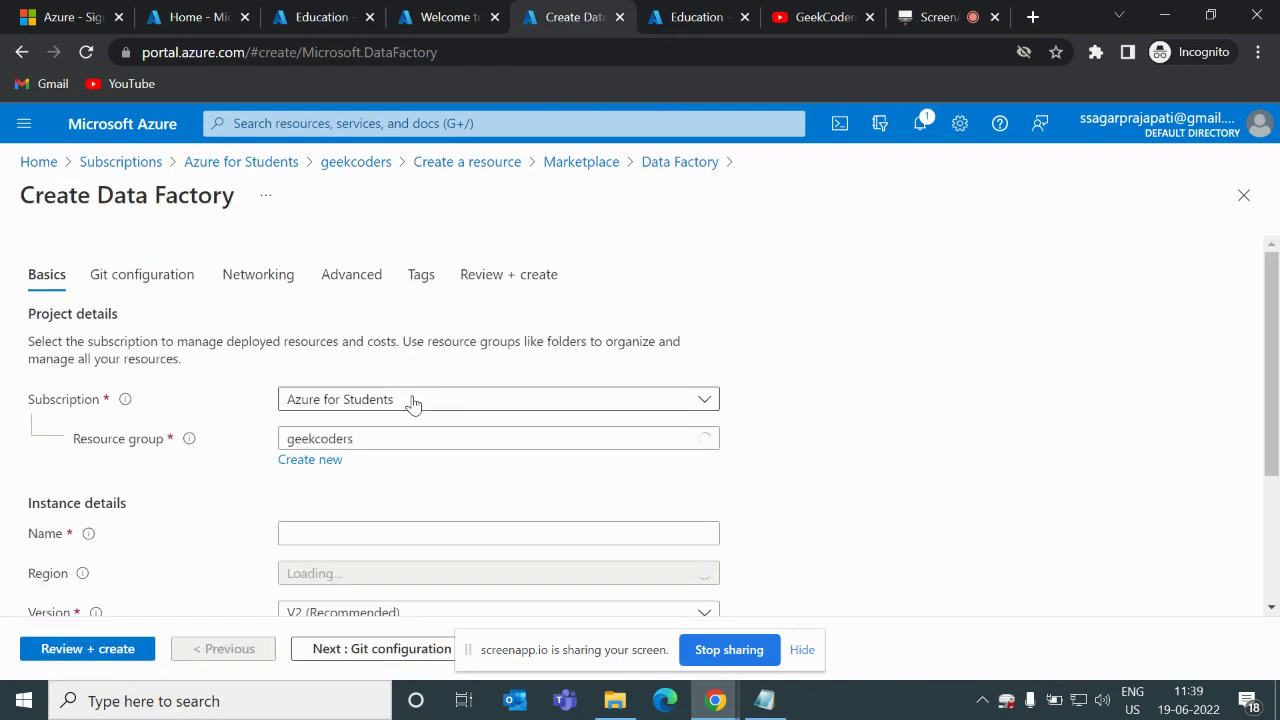
pyautogui.scroll(-1, 391, 474)
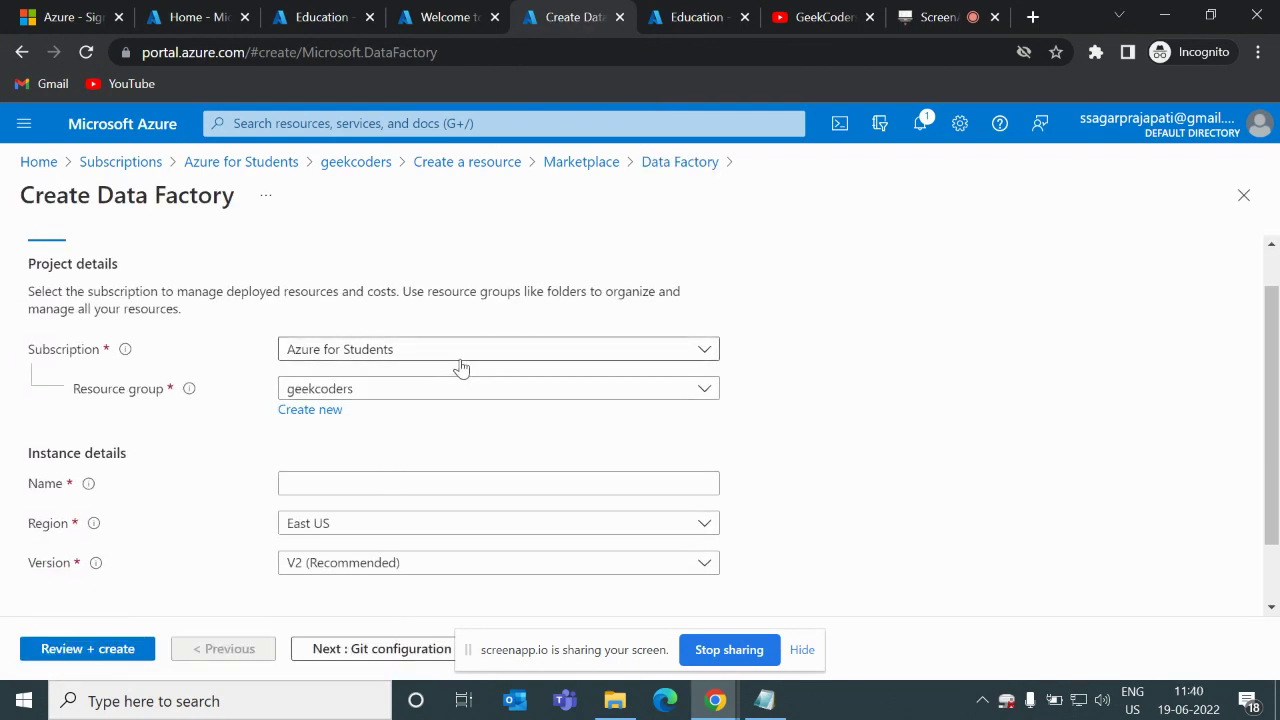
pyautogui.click(385, 351)
pyautogui.click(346, 420)
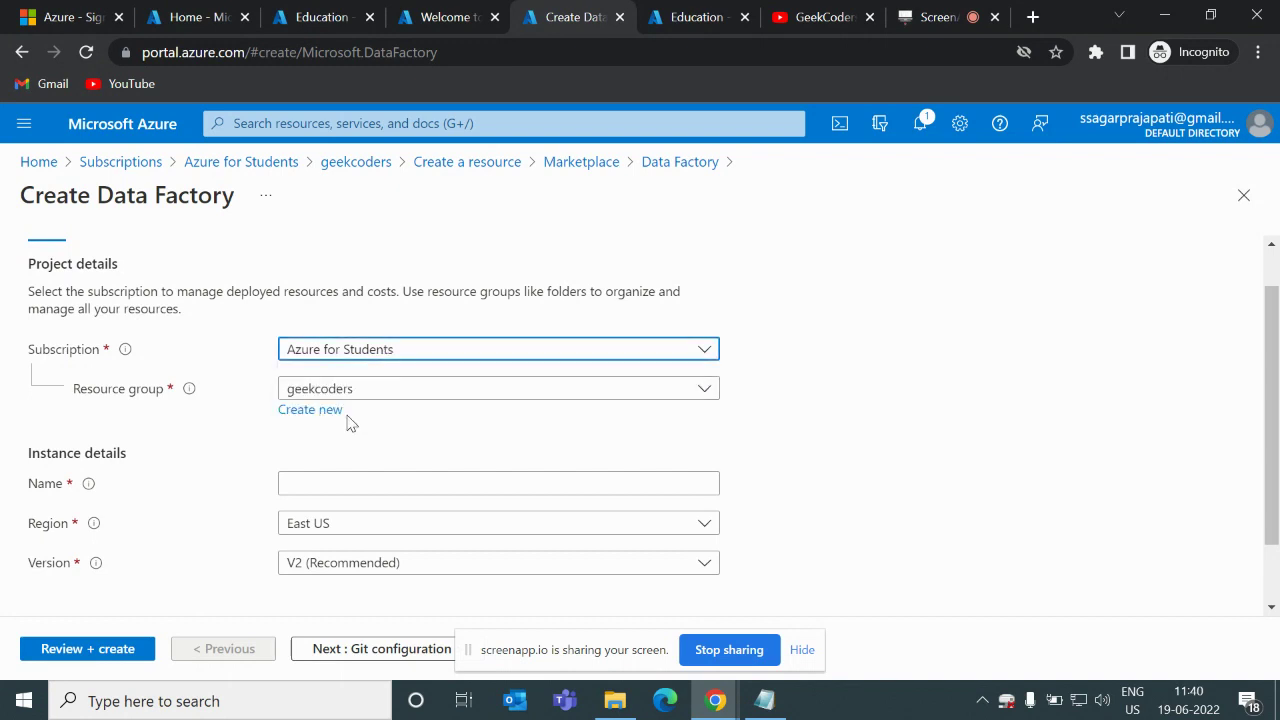
pyautogui.click(414, 394)
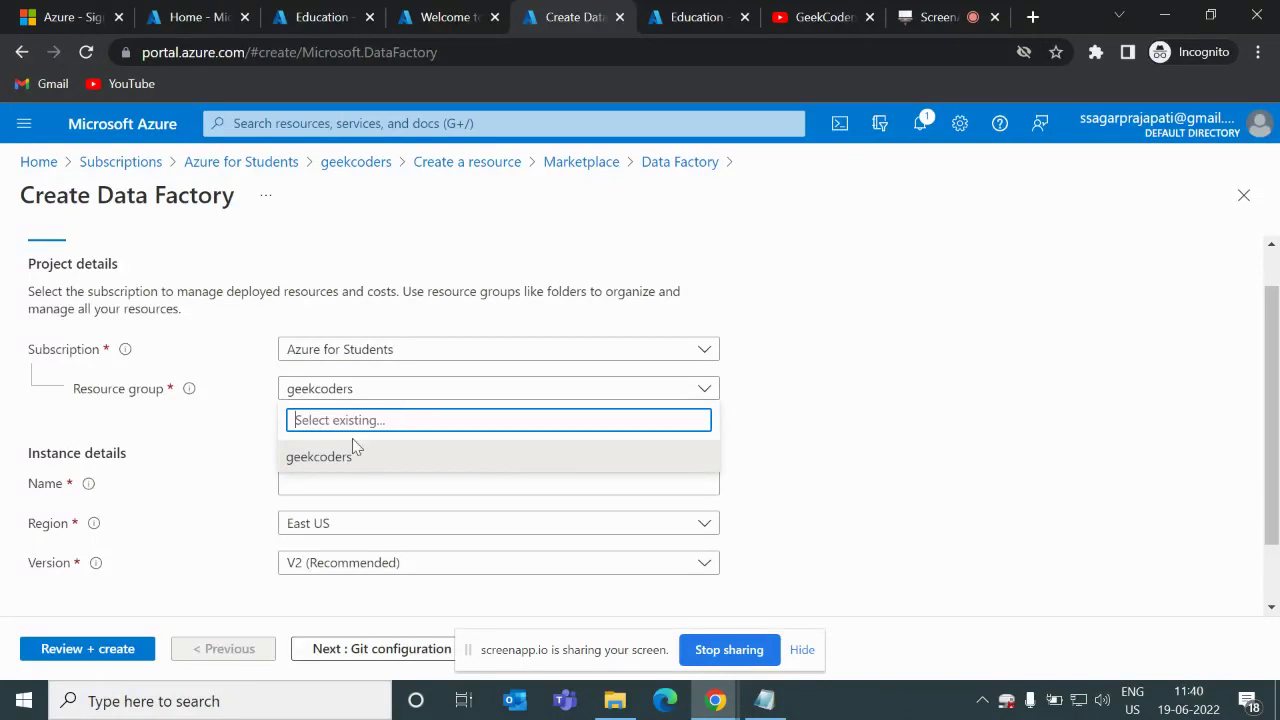
pyautogui.click(337, 466)
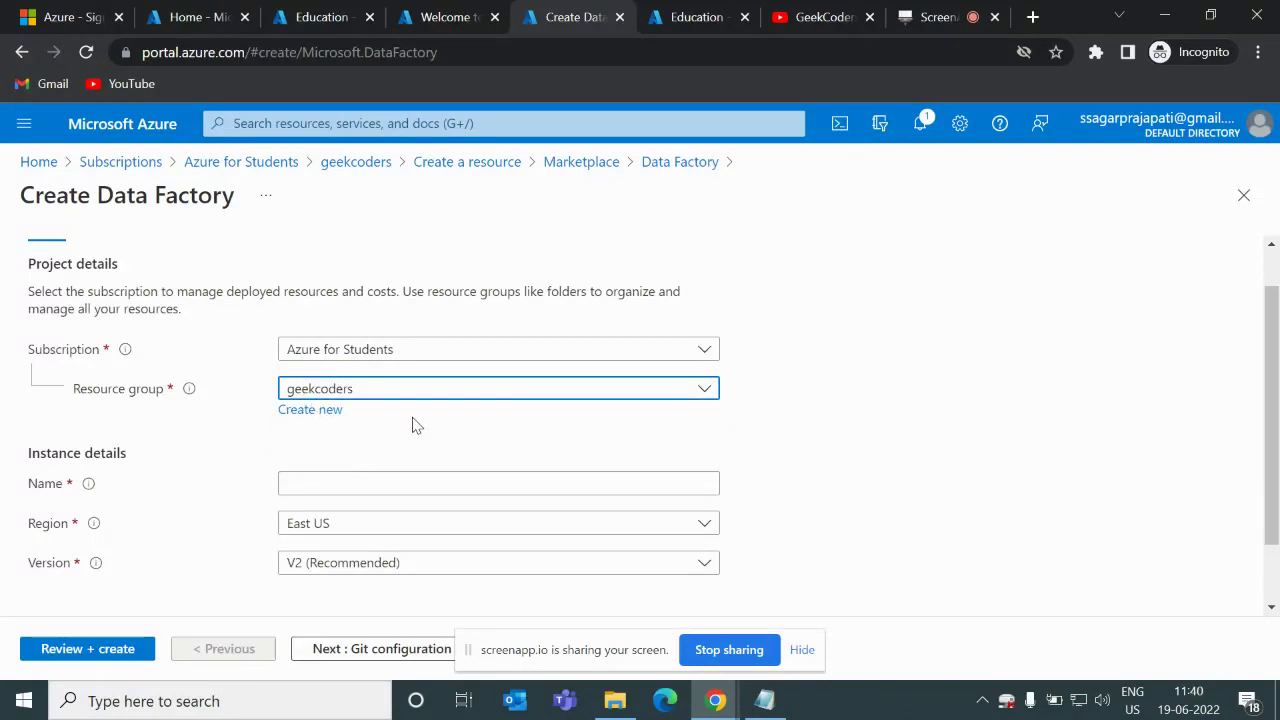
# Name the data factory adfgeekcoders and select East US as its region.
pyautogui.scroll(-1, 414, 423)
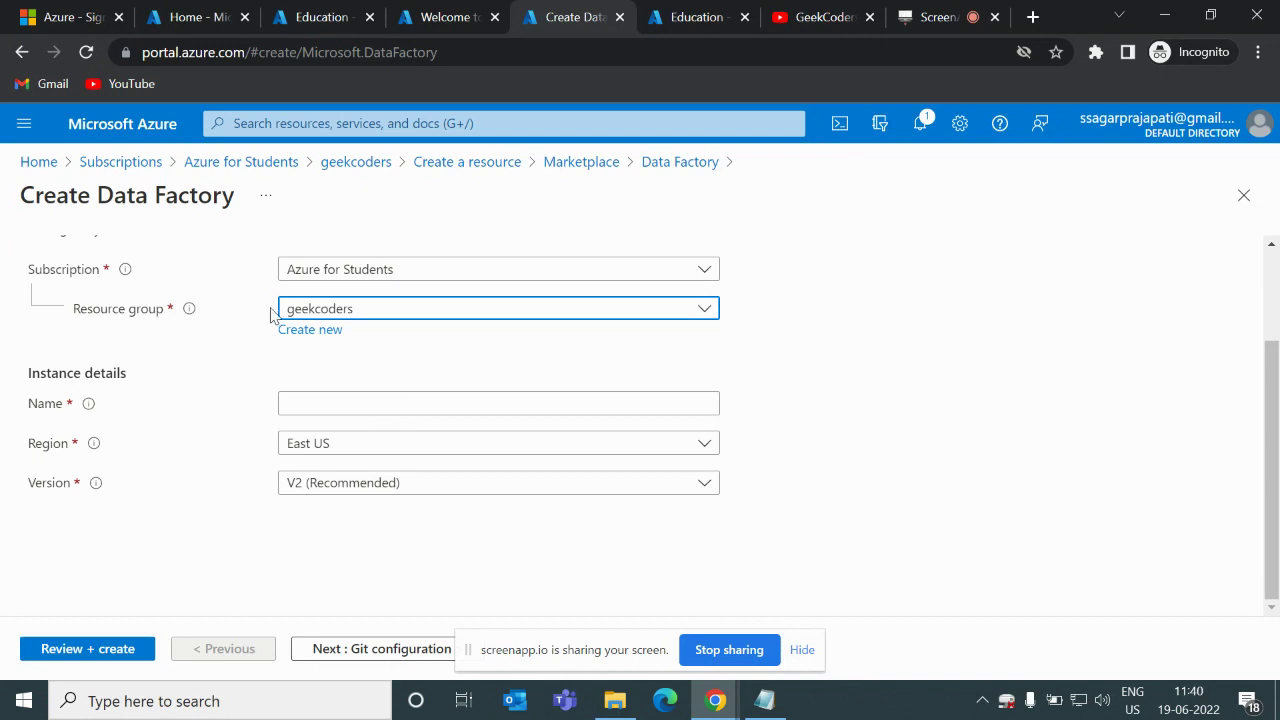
pyautogui.click(346, 403)
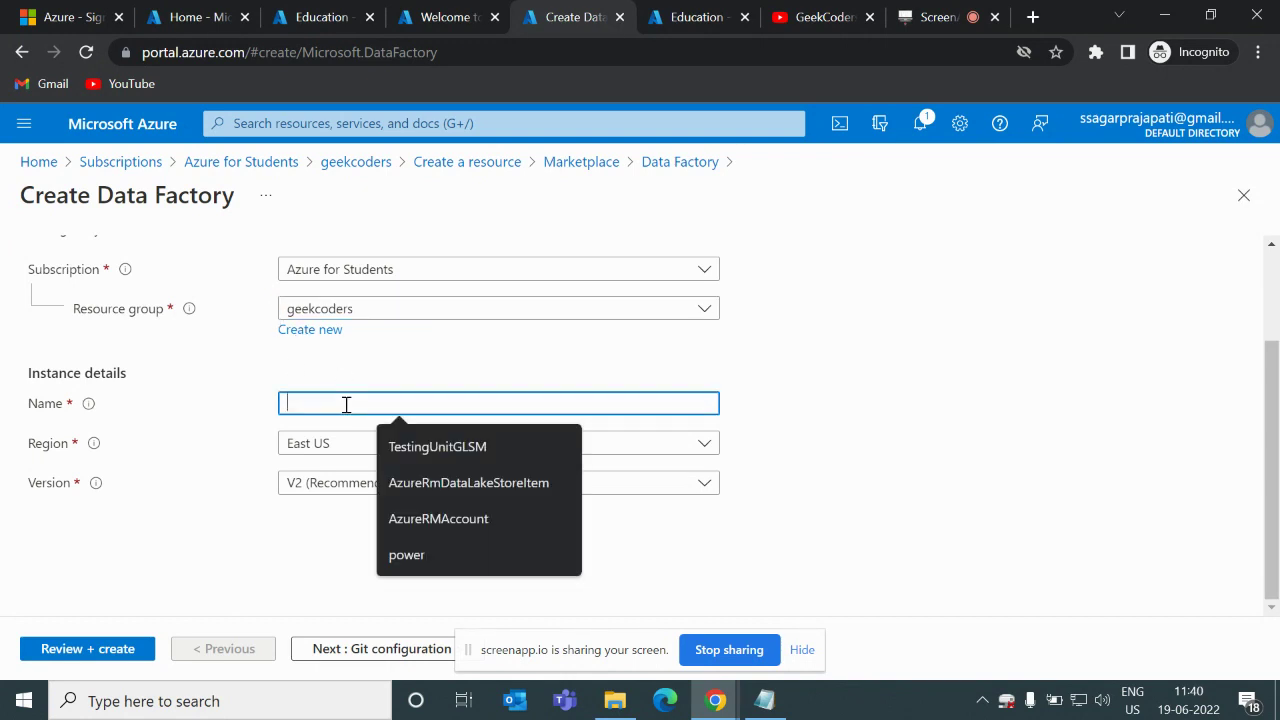
pyautogui.click(395, 374)
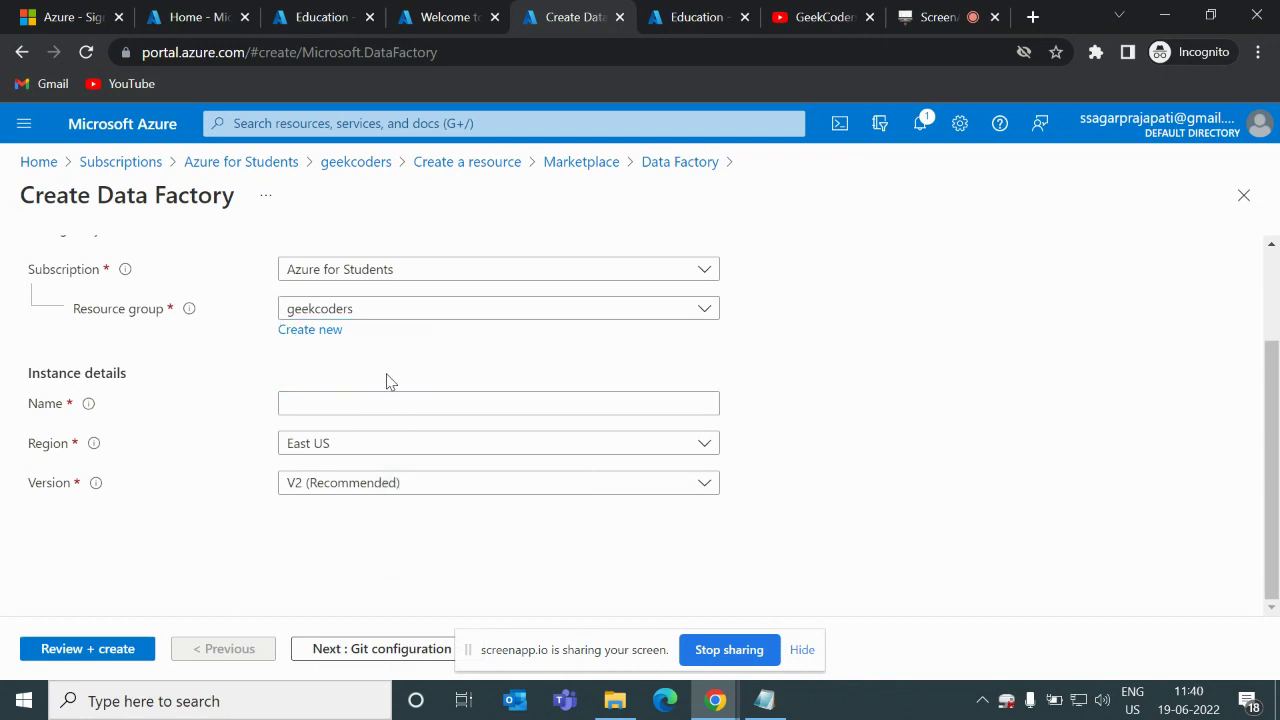
pyautogui.write('adf')
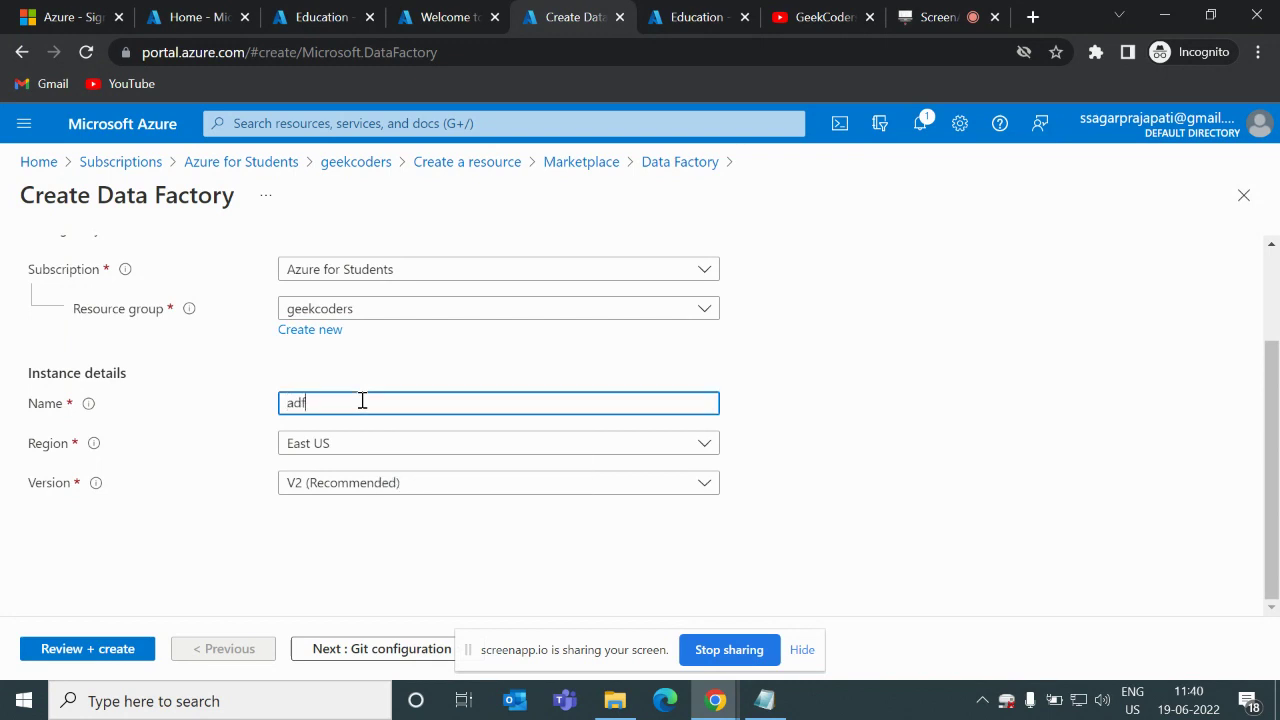
pyautogui.write('geekcoders')
pyautogui.click(352, 453)
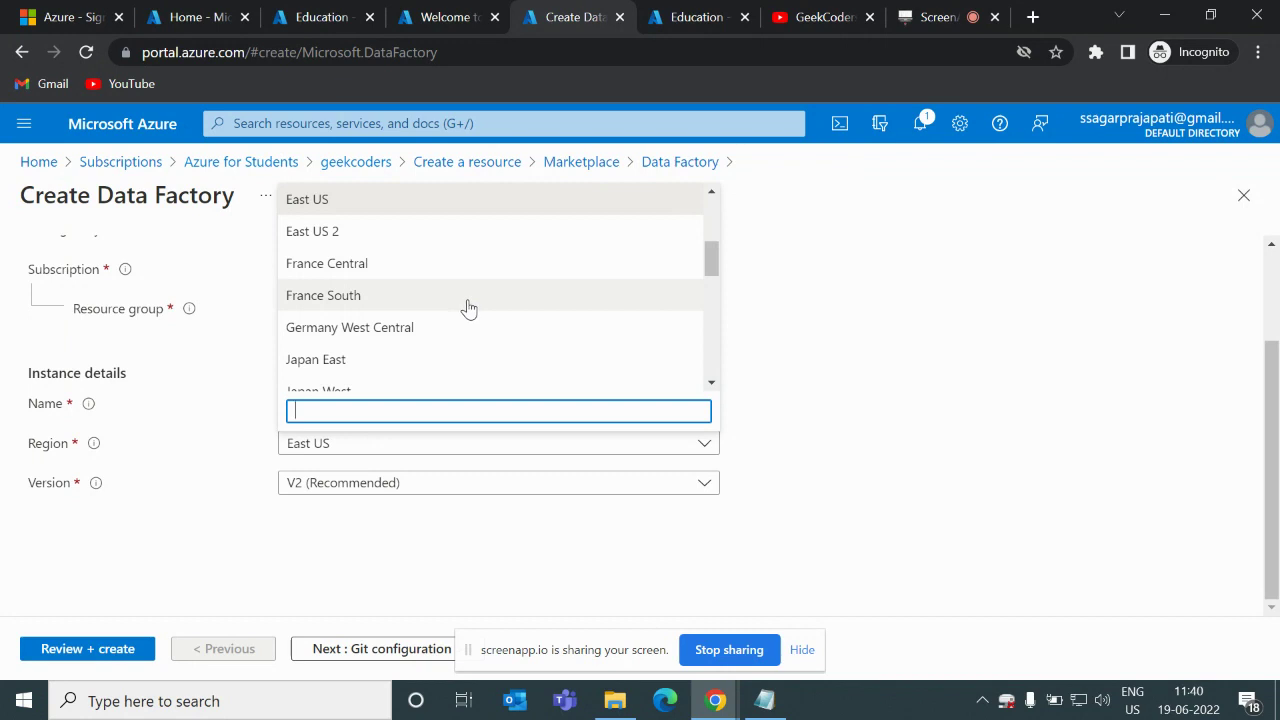
pyautogui.scroll(-2, 469, 309)
pyautogui.scroll(3, 468, 309)
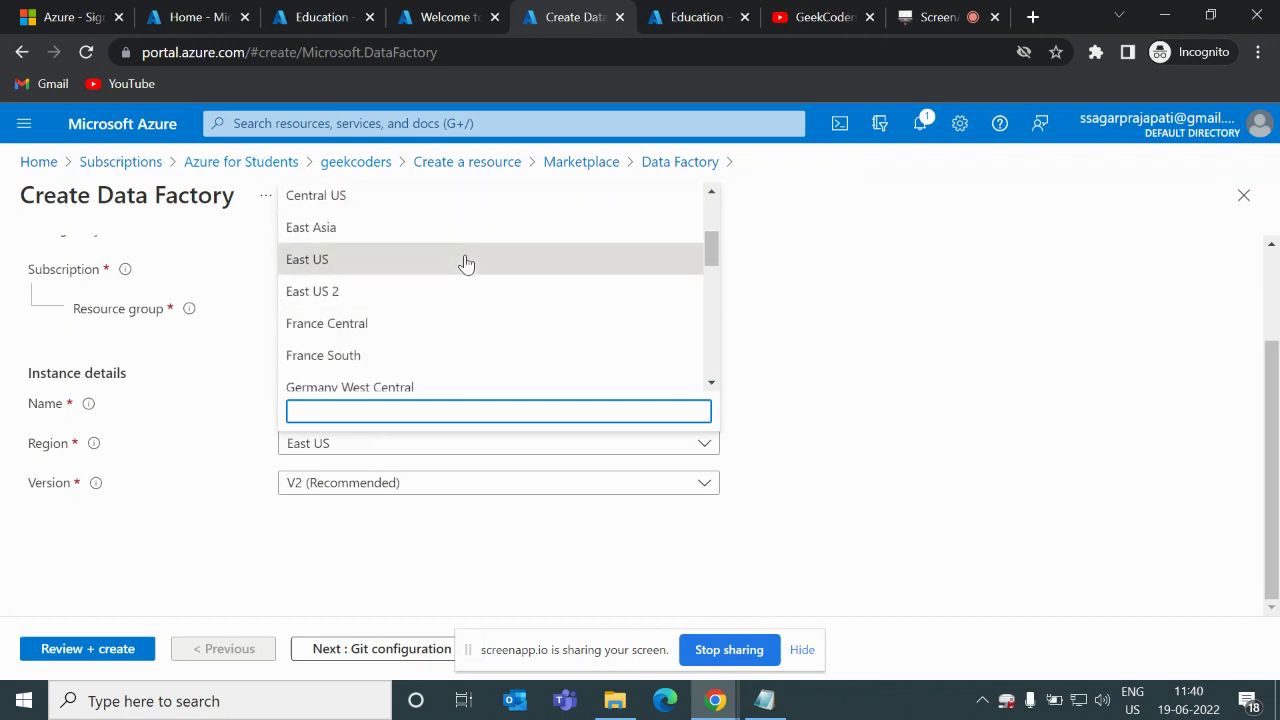
pyautogui.click(386, 266)
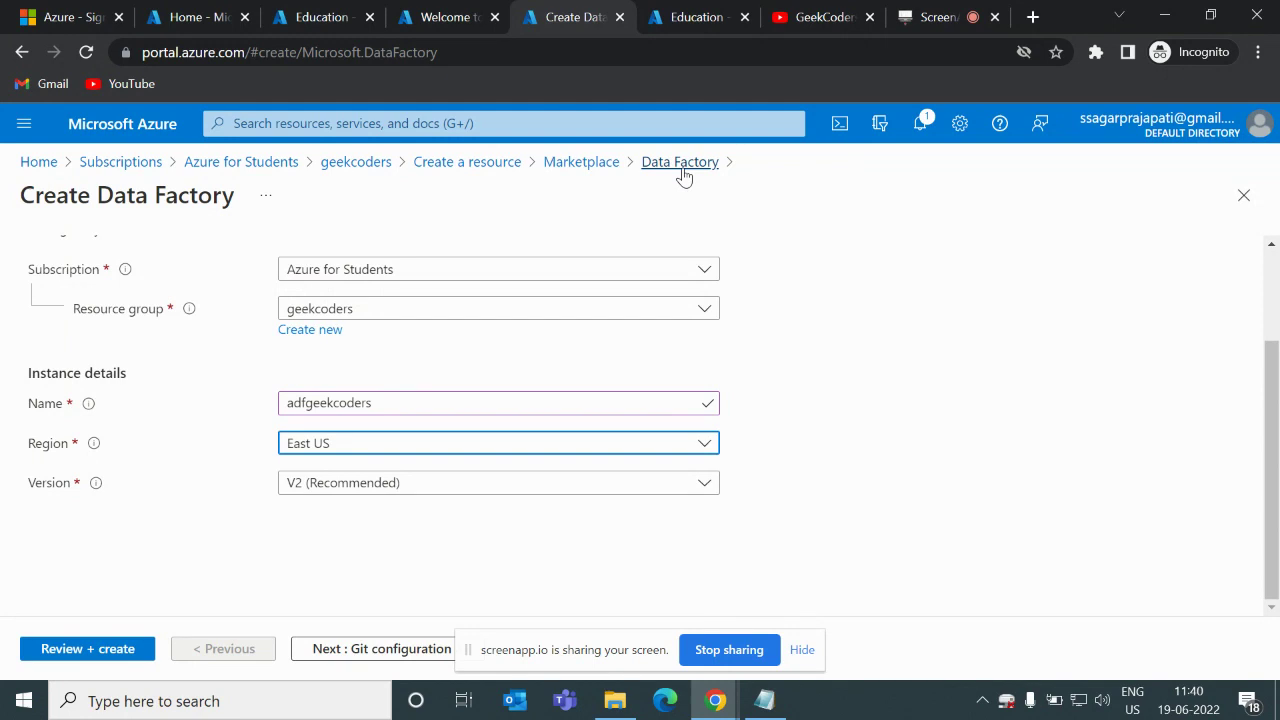
# Leave the Data Factory form for the geekcoders resource group, discarding the unsaved entries.
pyautogui.click(383, 168)
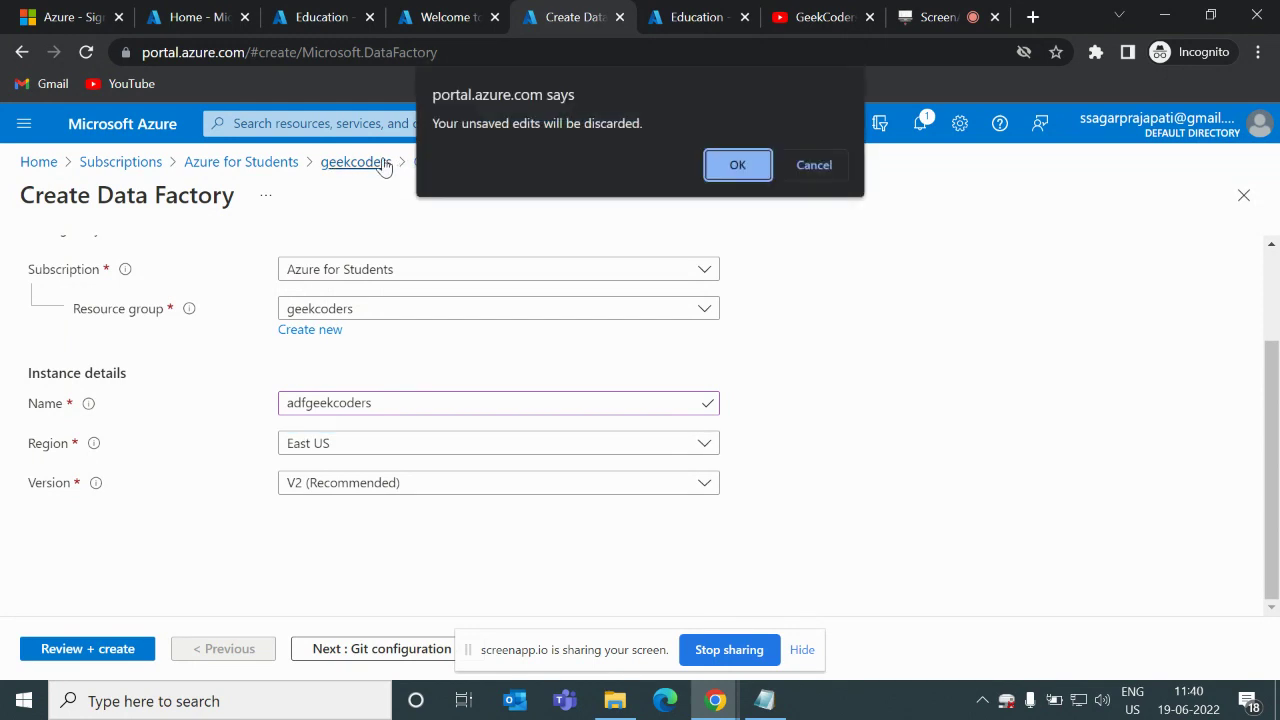
pyautogui.click(743, 172)
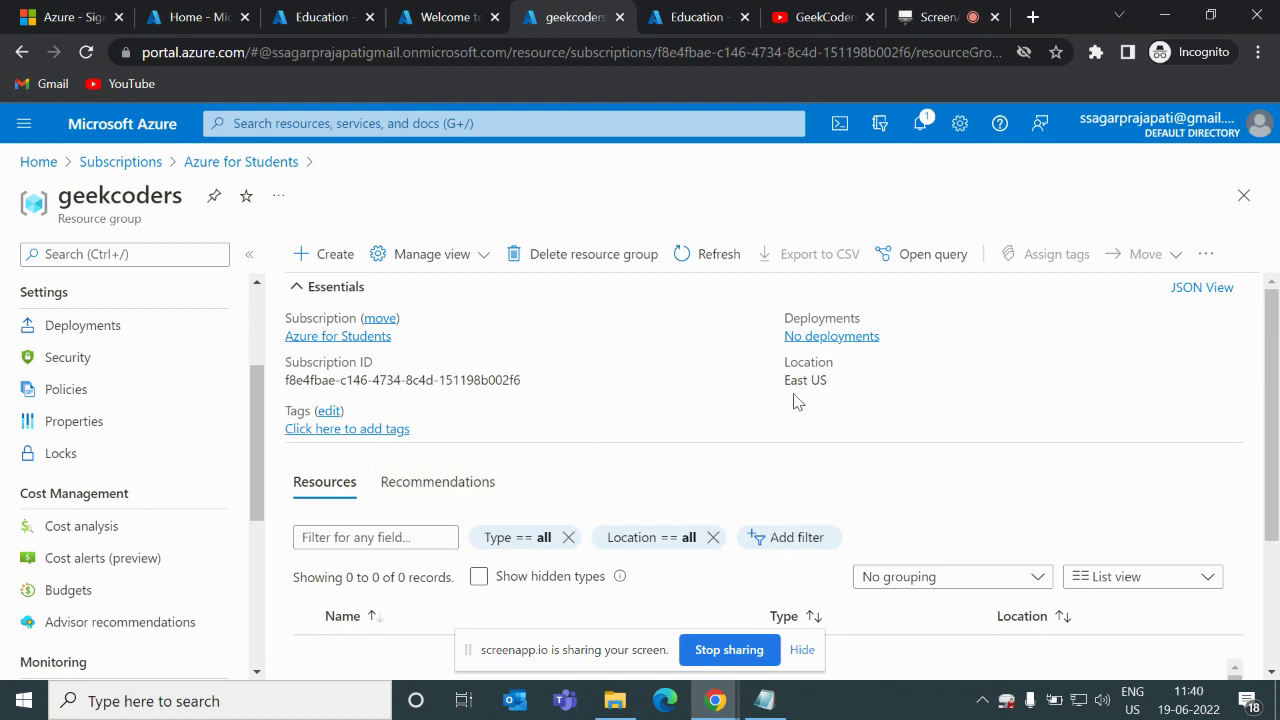
pyautogui.scroll(-1, 587, 417)
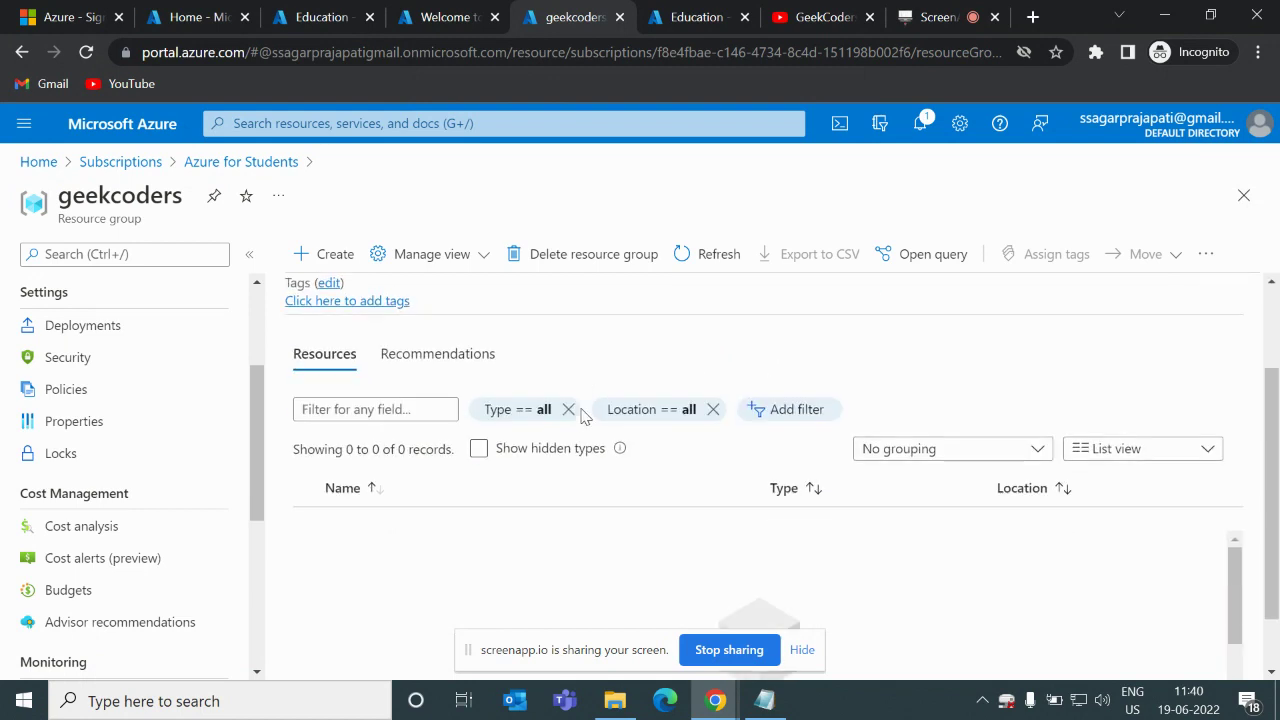
# Search for data factory as a new resource in the geekcoders group and start creating Microsoft's Data Factory.
pyautogui.click(310, 253)
pyautogui.write('data factory')
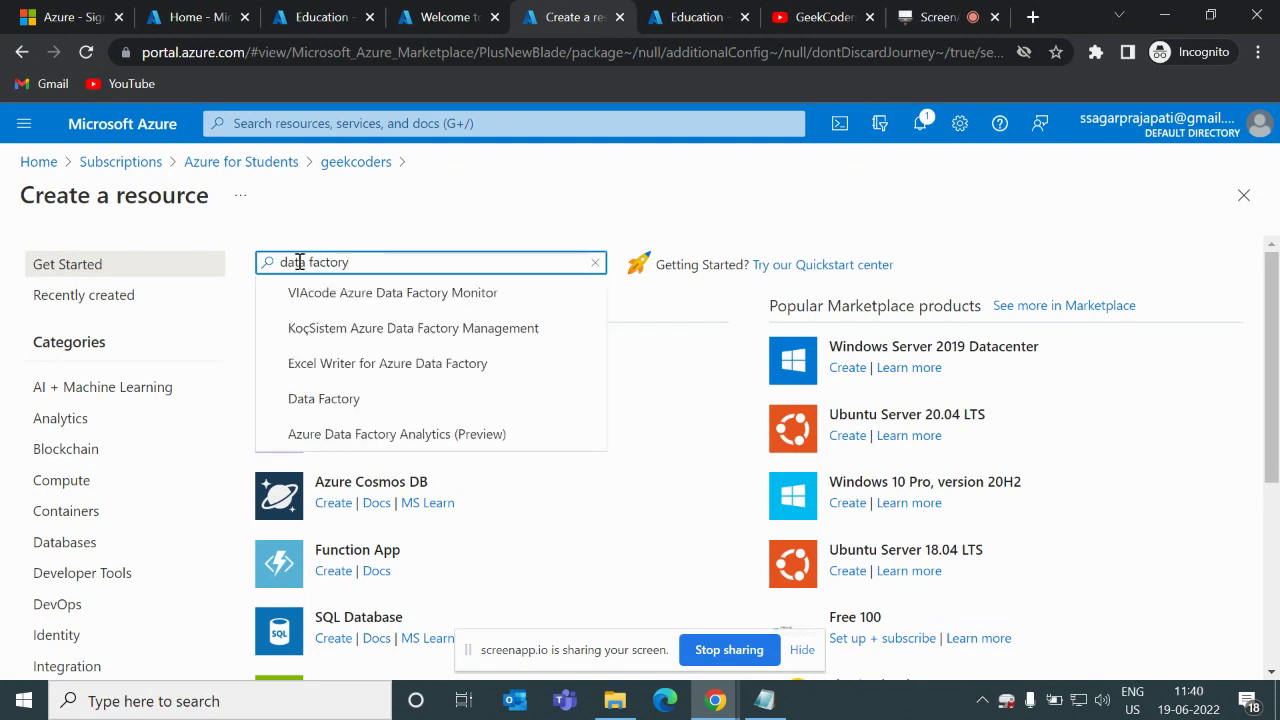
pyautogui.click(316, 398)
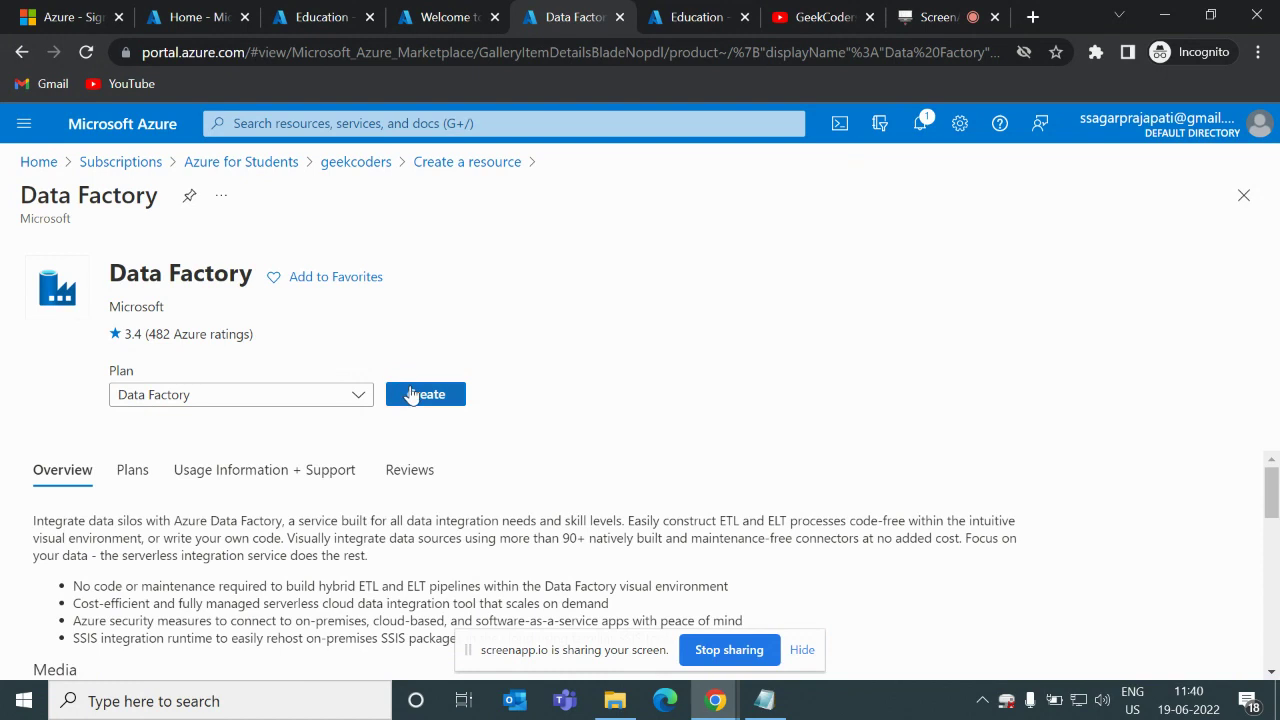
pyautogui.click(412, 392)
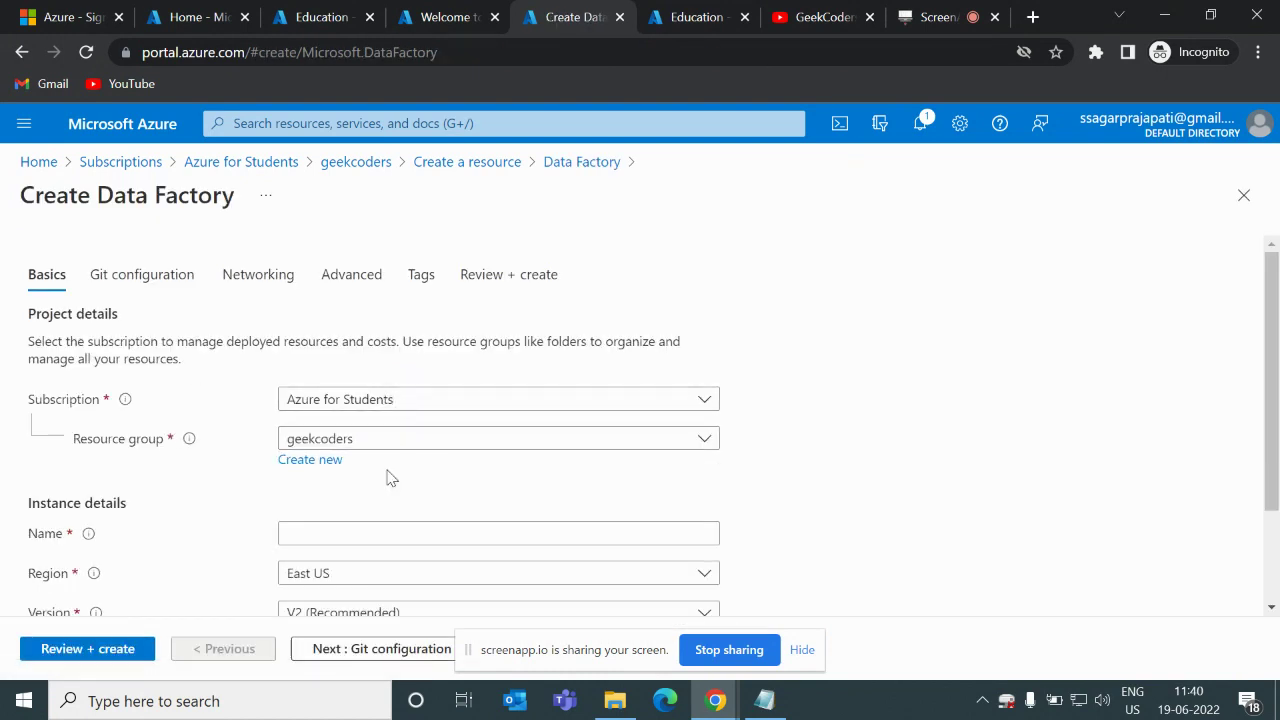
# Name the data factory adfgeekcoders, keeping the geekcoders resource group, East US region and version V2.
pyautogui.scroll(-1, 375, 470)
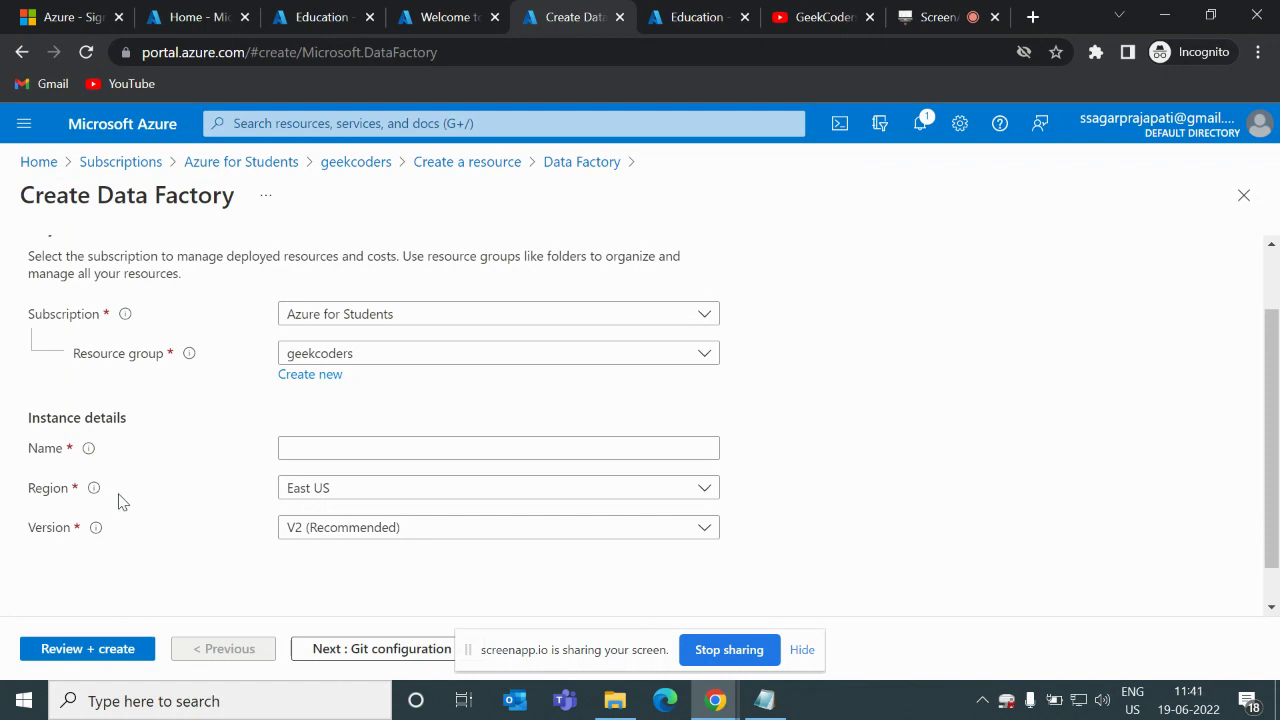
pyautogui.click(346, 451)
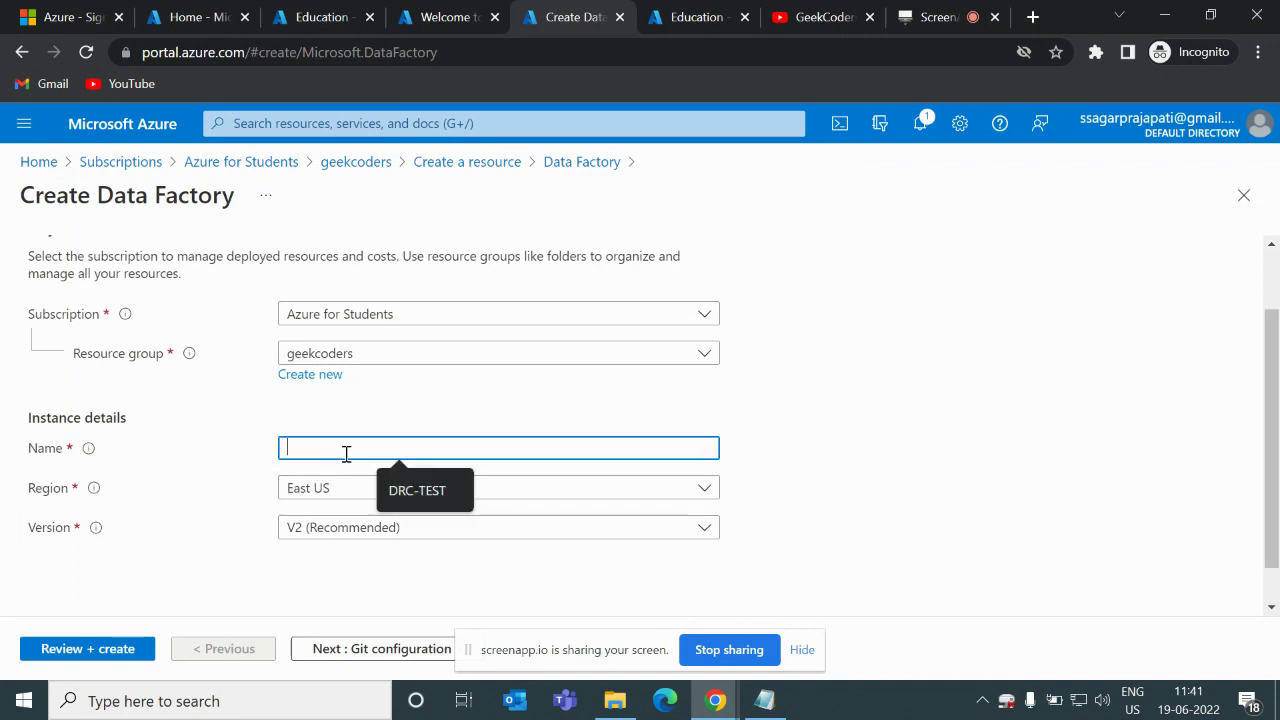
pyautogui.click(246, 457)
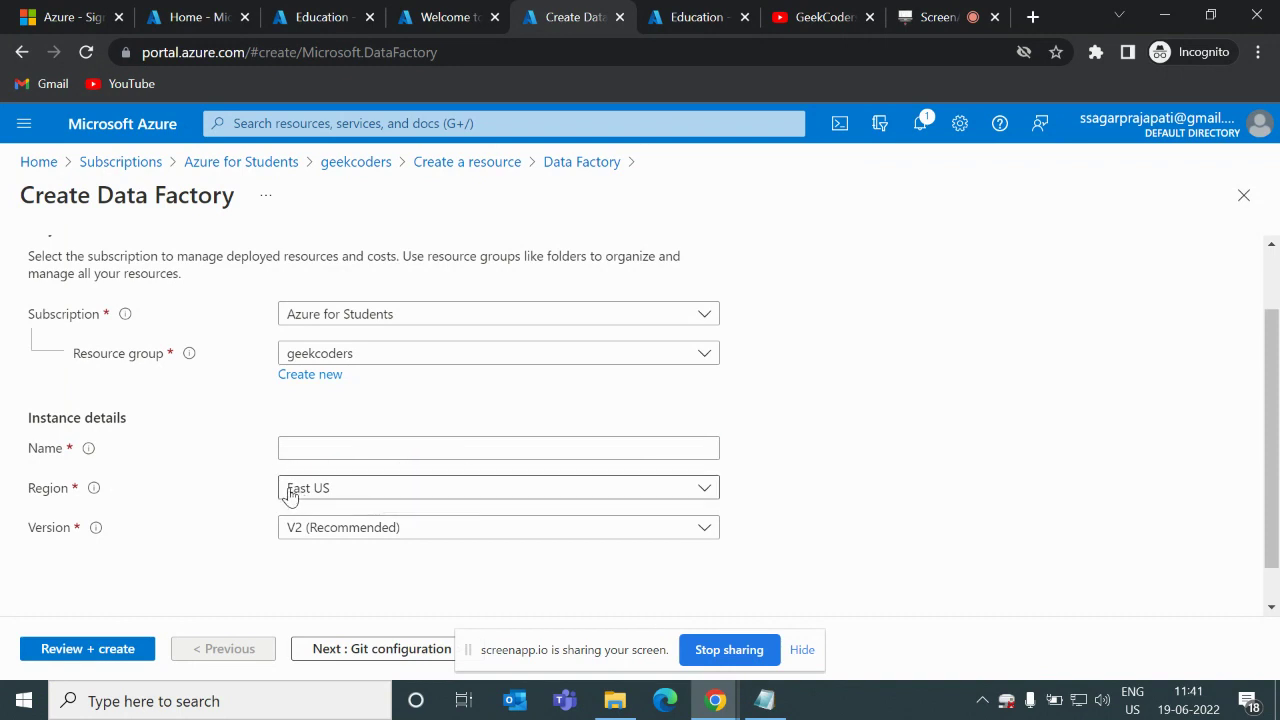
pyautogui.click(330, 448)
pyautogui.write('adfgeekcoders')
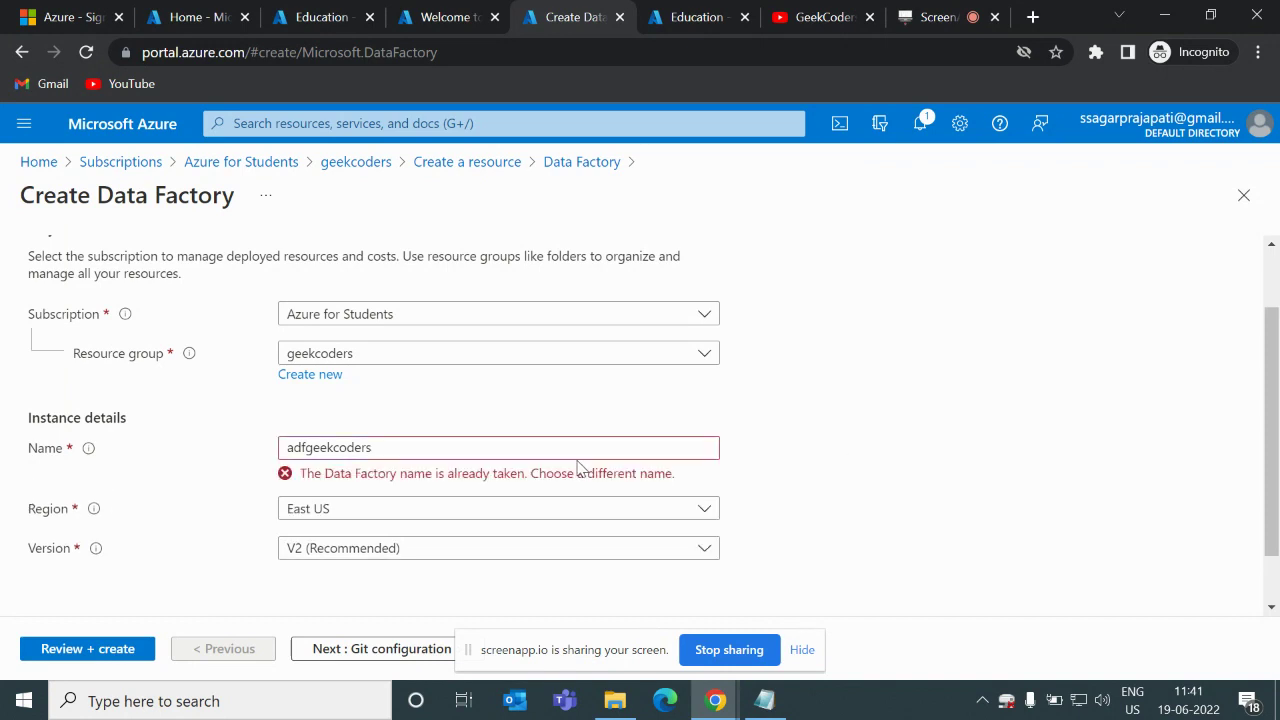
pyautogui.scroll(-1, 449, 437)
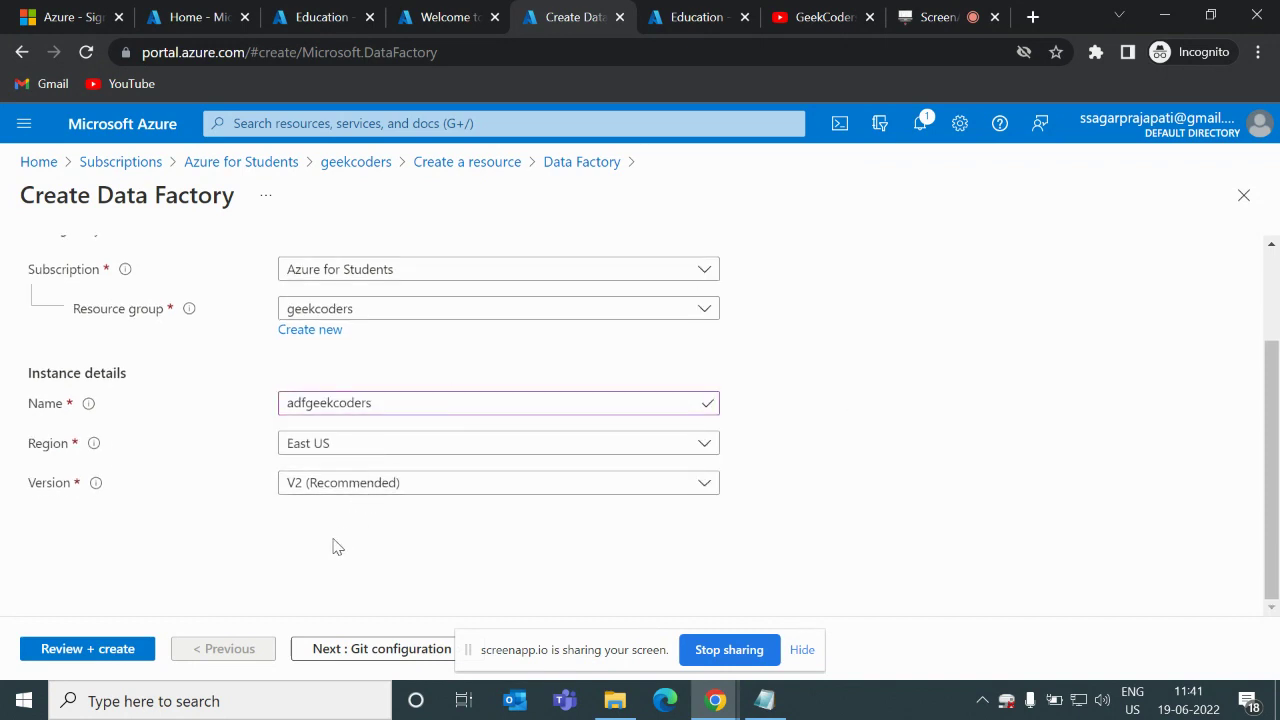
# Choose to configure Git later and go through the networking, advanced and tags settings without changing them.
pyautogui.scroll(3, 163, 586)
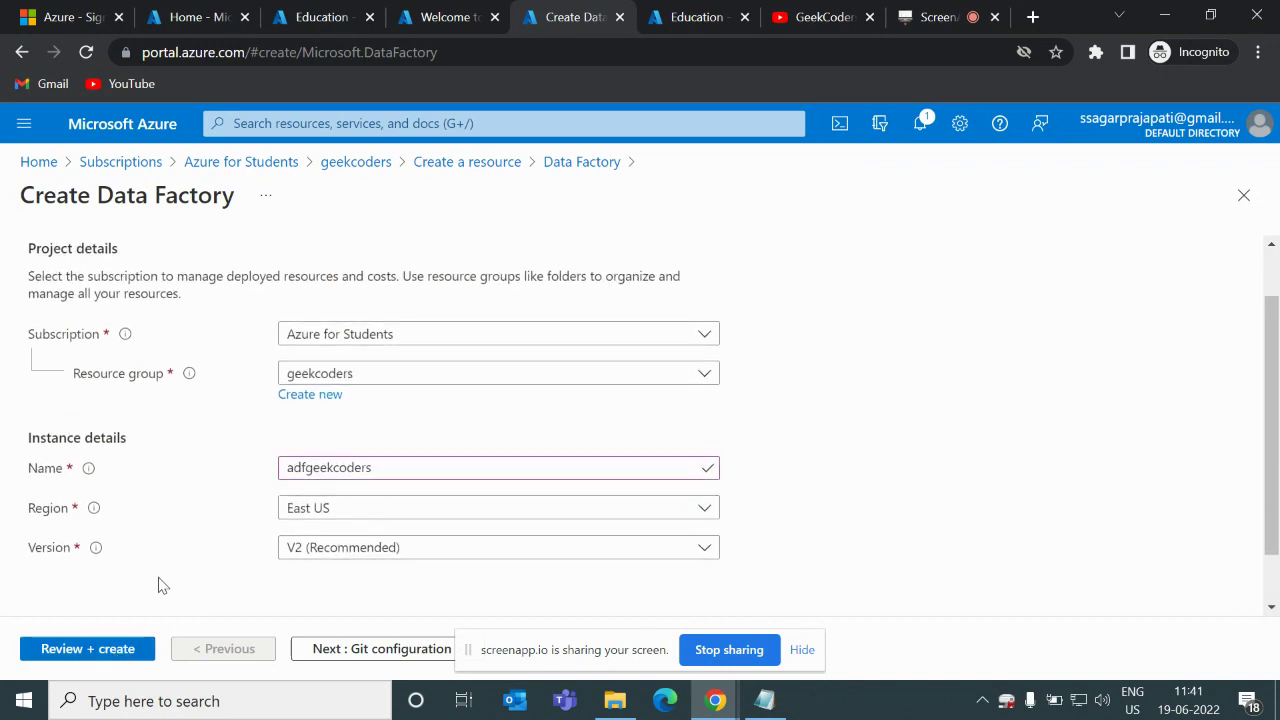
pyautogui.click(163, 278)
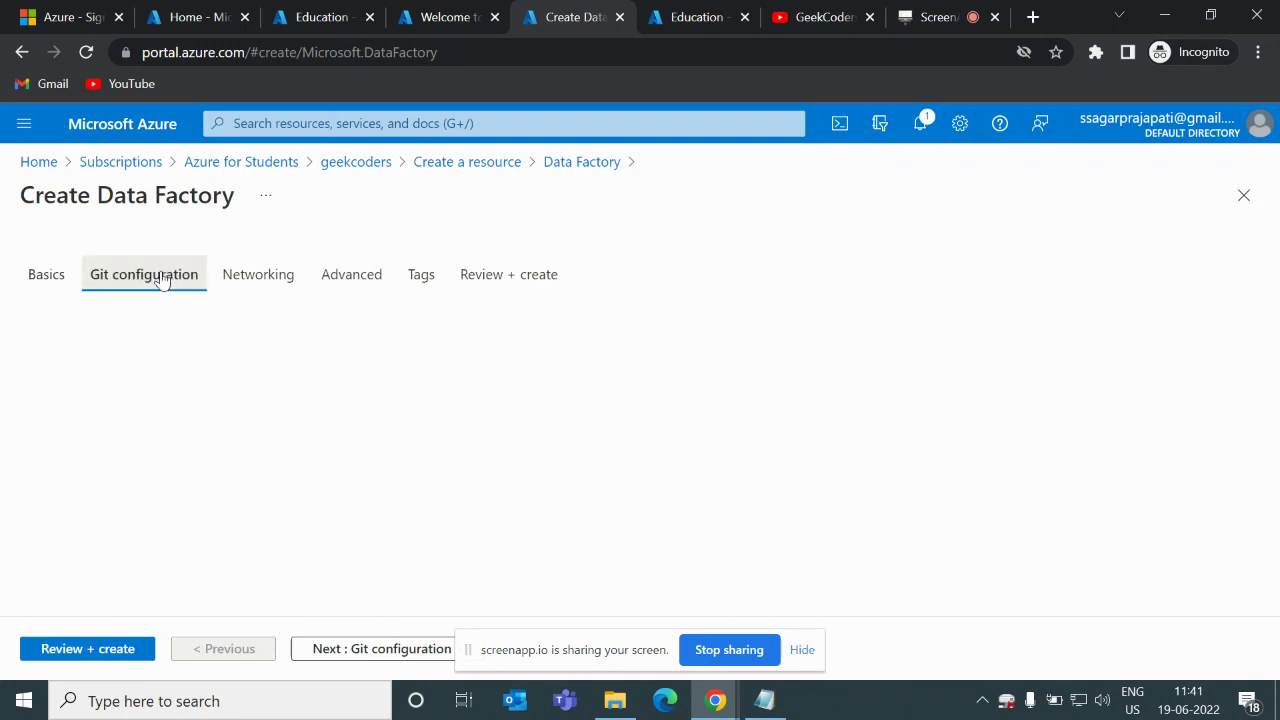
pyautogui.click(292, 350)
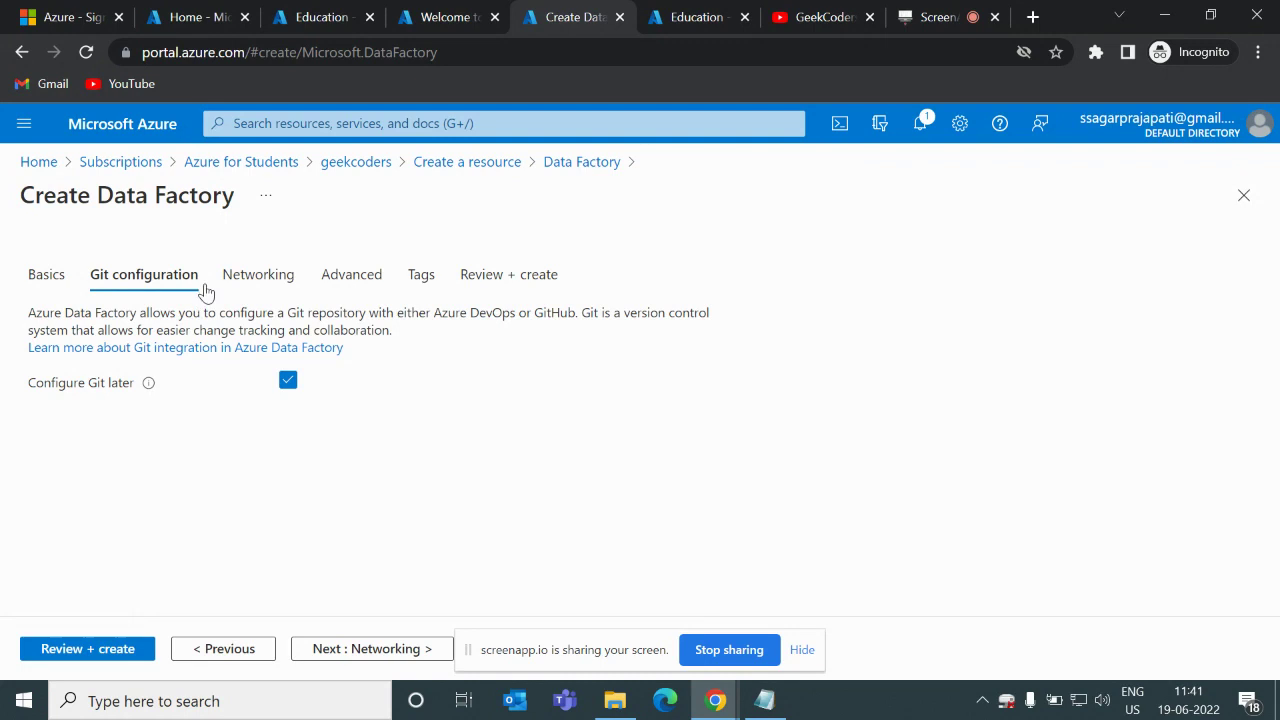
pyautogui.click(250, 276)
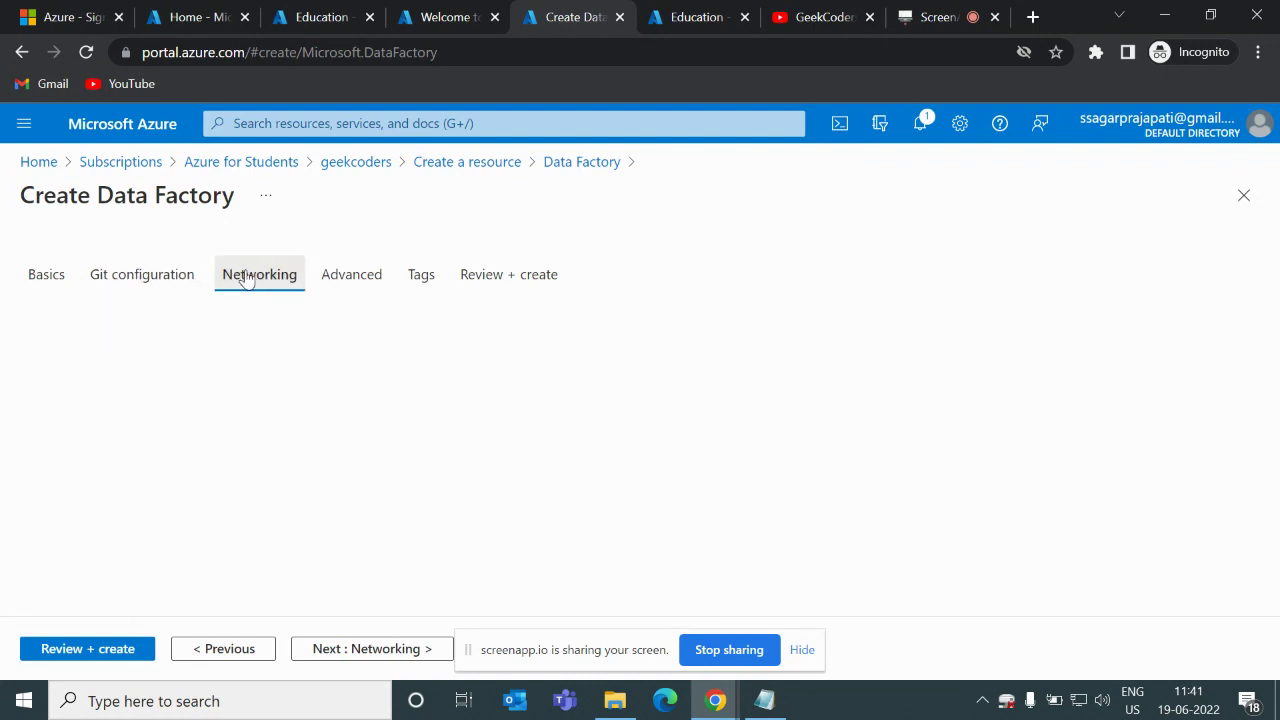
pyautogui.click(343, 282)
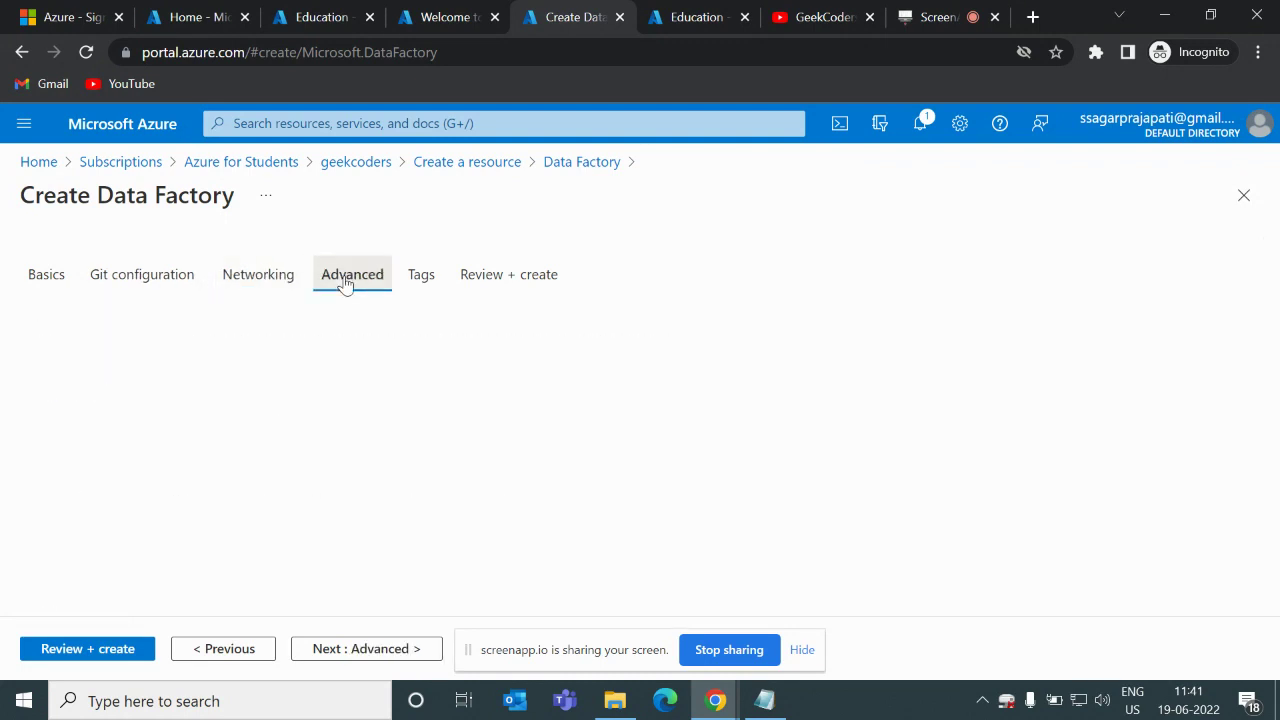
pyautogui.click(415, 283)
# Review the adfgeekcoders configuration summary and create the data factory.
pyautogui.click(483, 285)
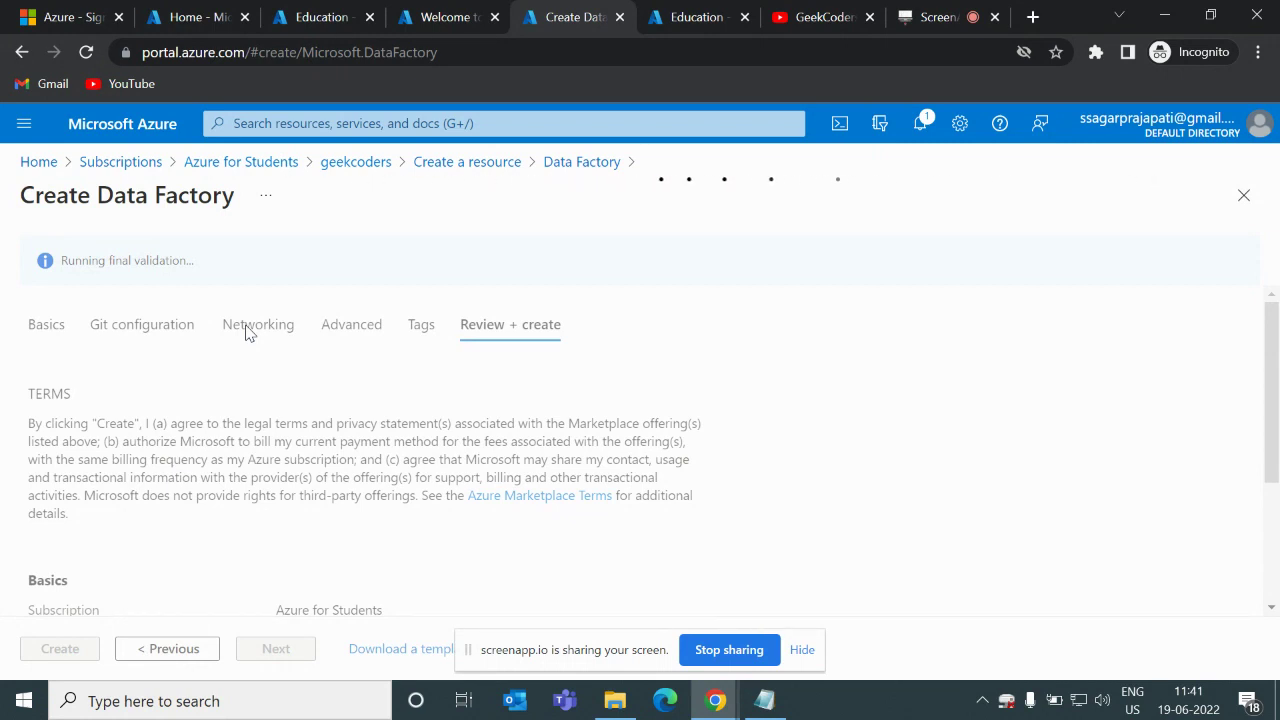
pyautogui.scroll(-2, 131, 526)
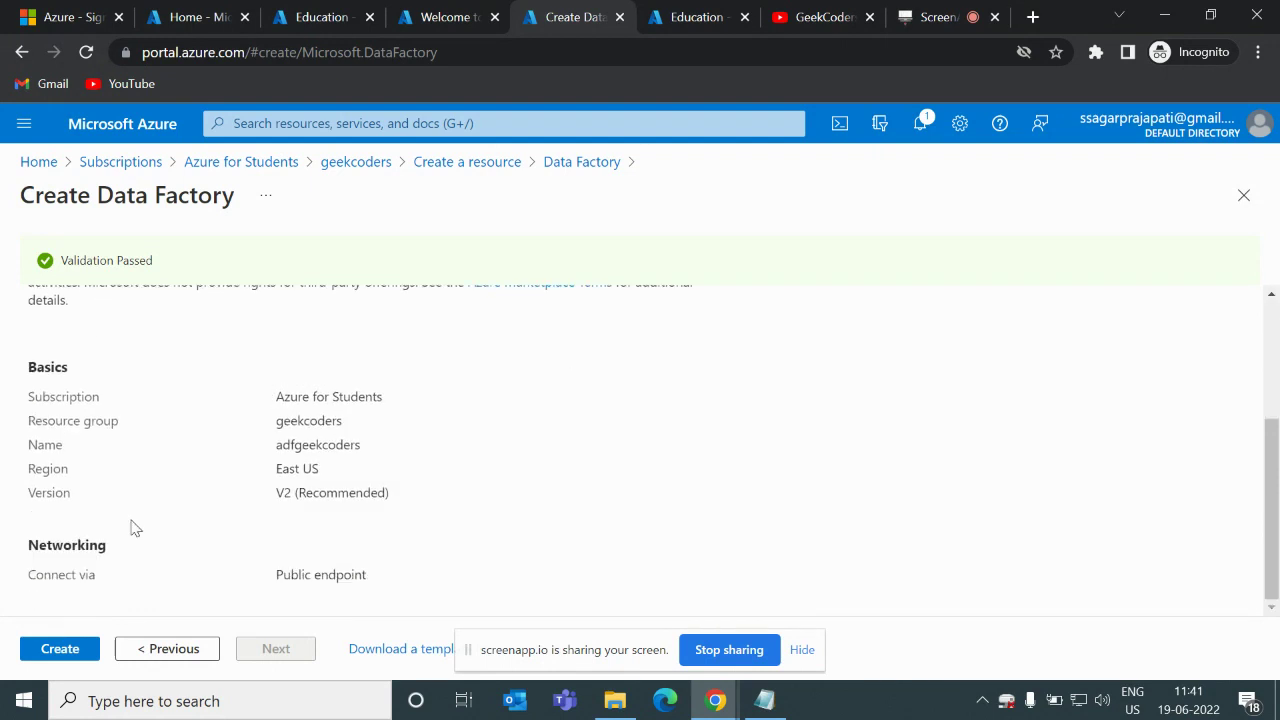
pyautogui.click(45, 650)
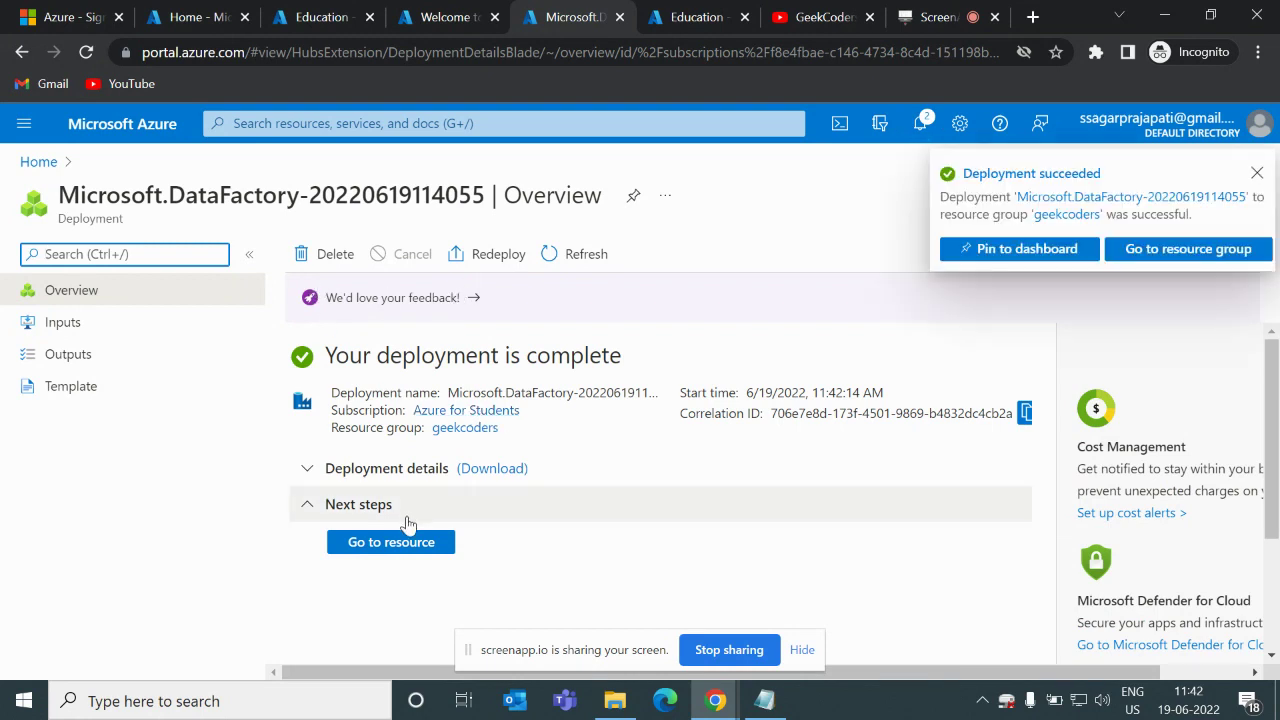
# Open adfgeekcoders from the refreshed list of data factories and collapse that list.
pyautogui.click(120, 141)
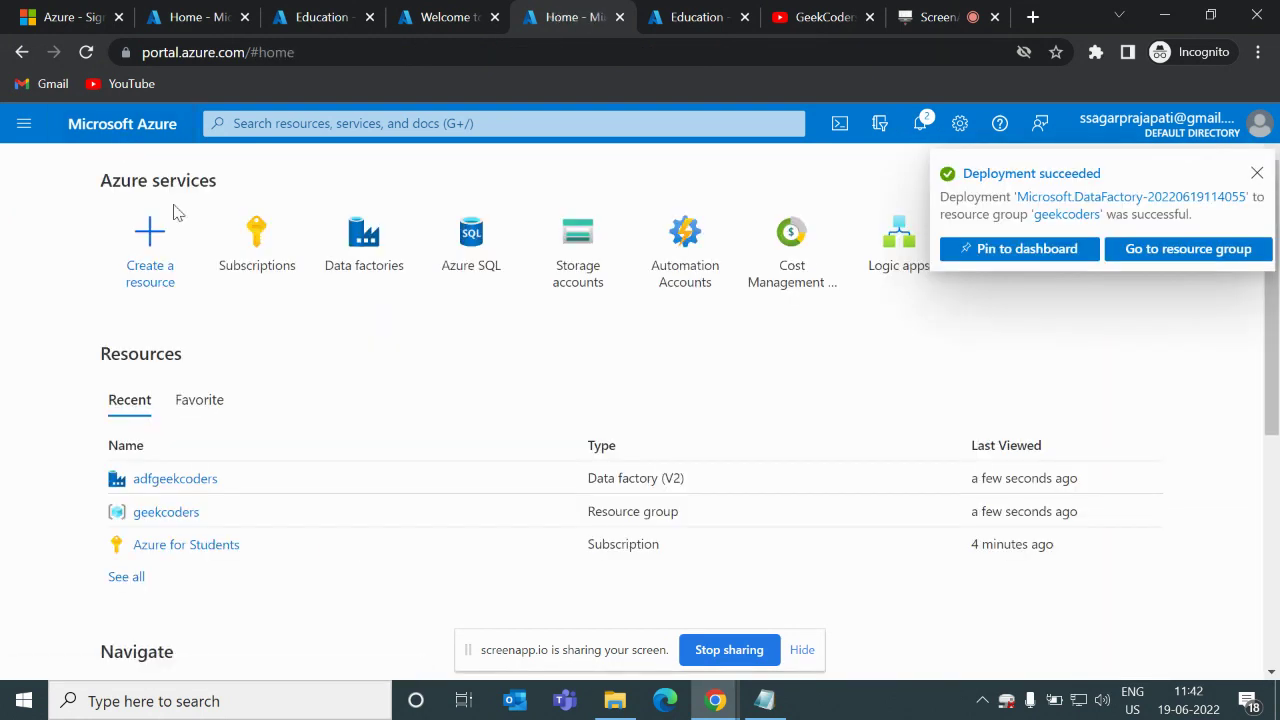
pyautogui.click(360, 262)
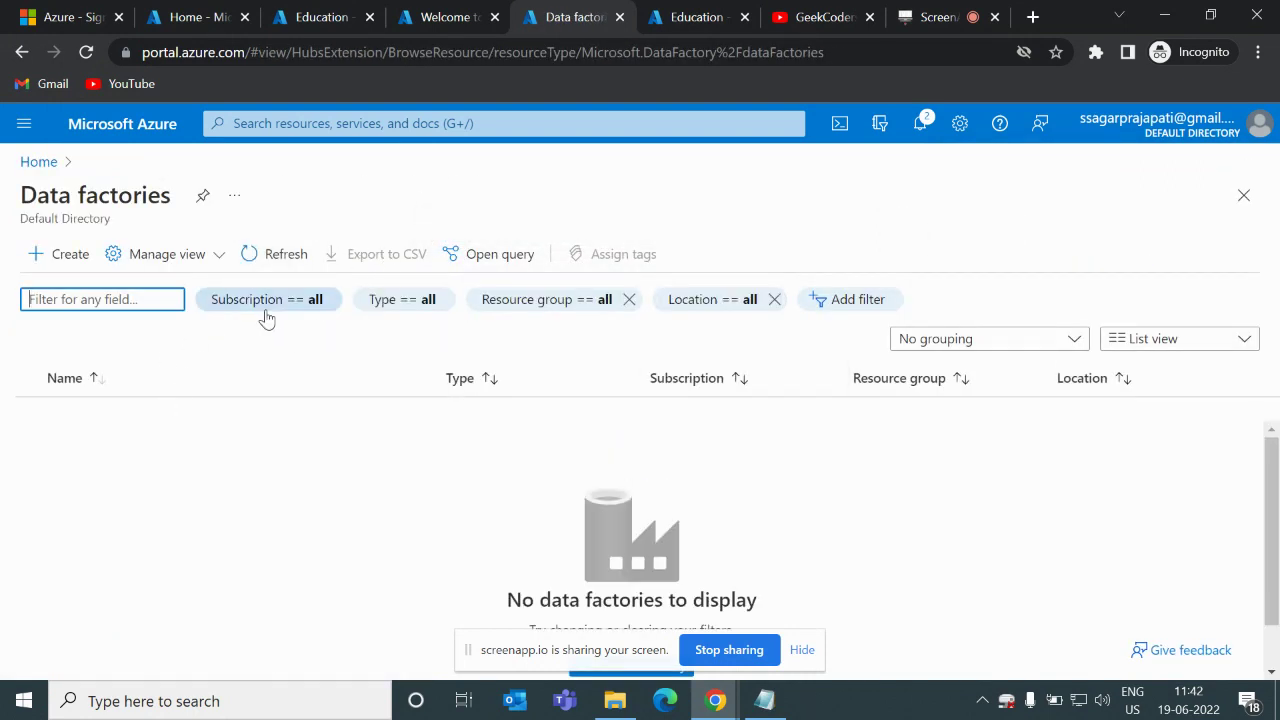
pyautogui.click(304, 305)
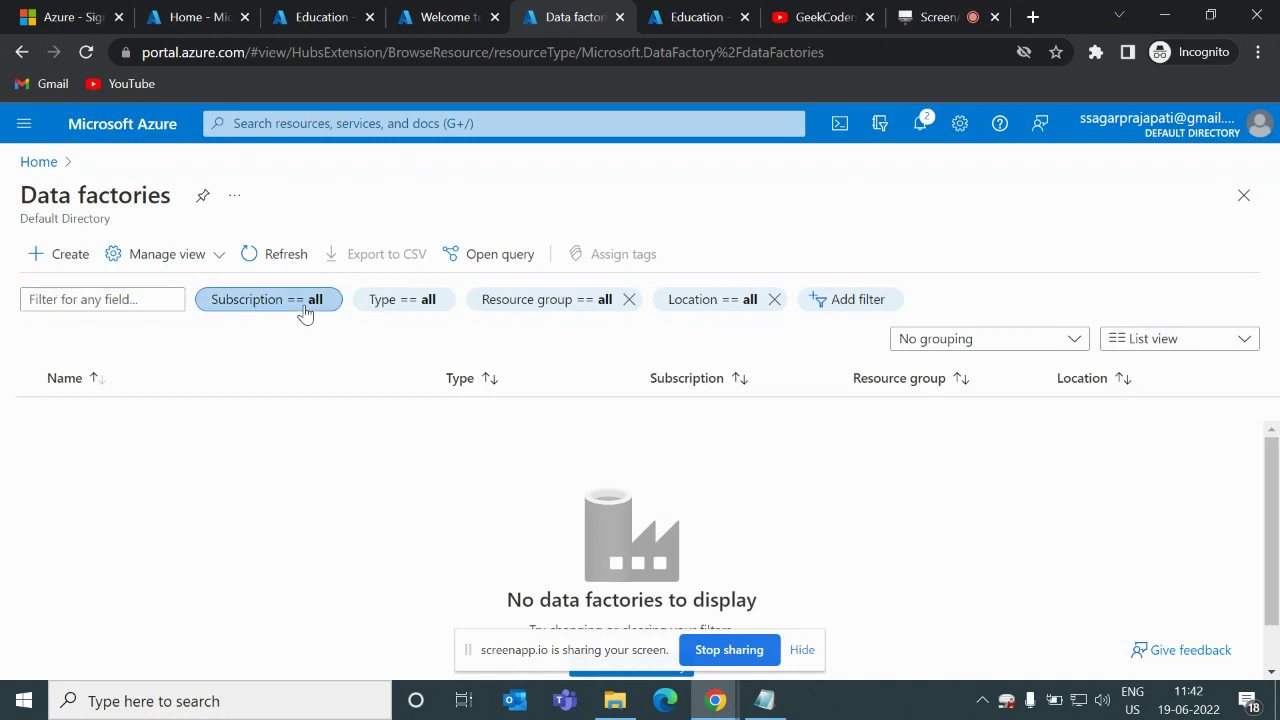
pyautogui.click(276, 254)
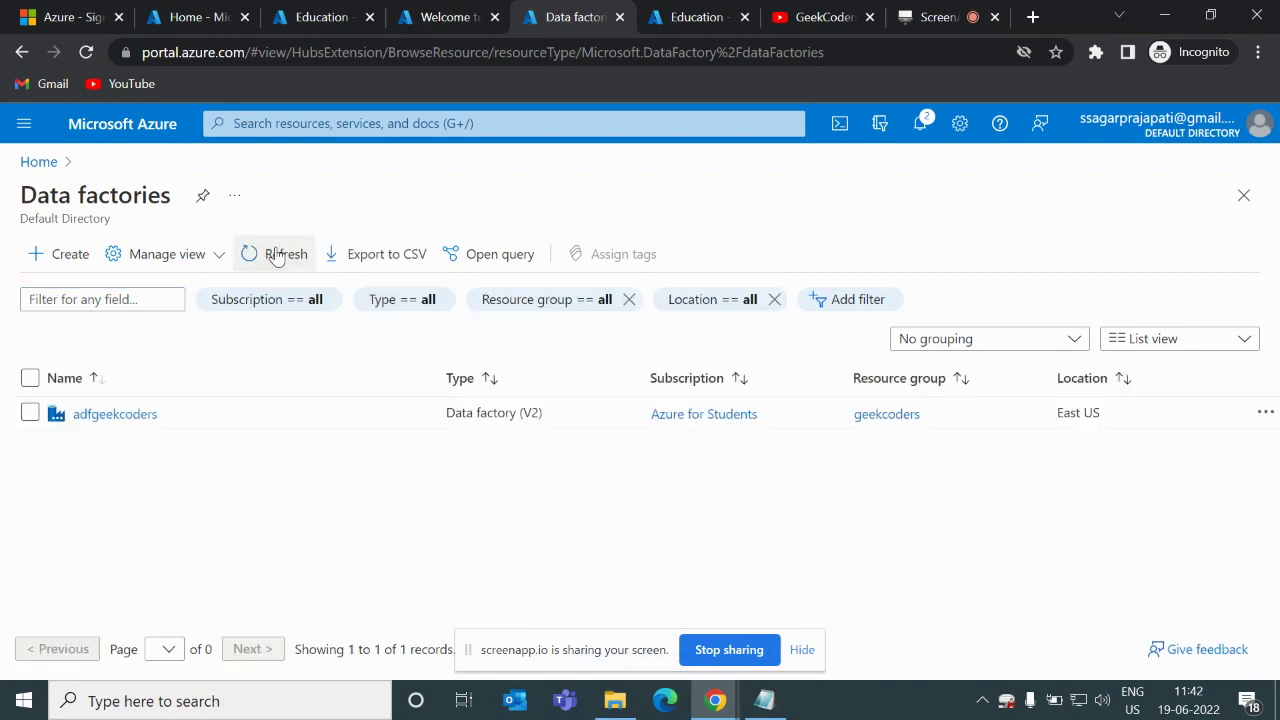
pyautogui.click(137, 420)
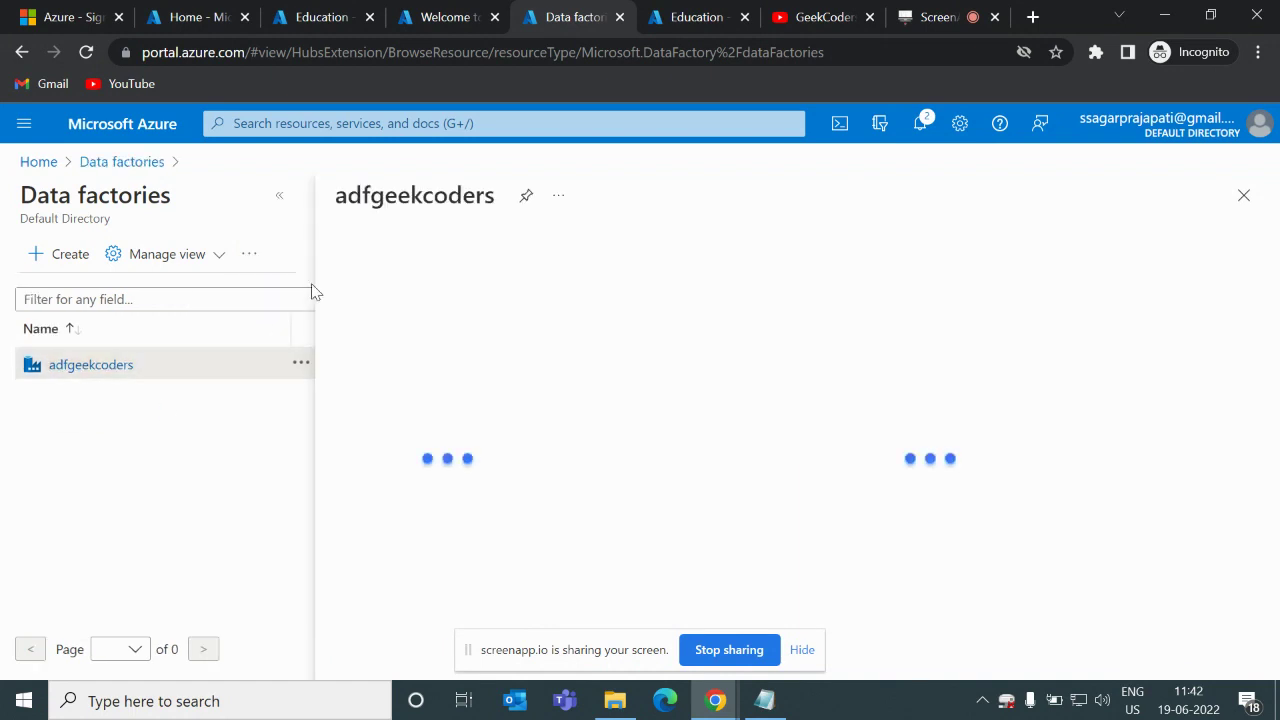
pyautogui.click(281, 195)
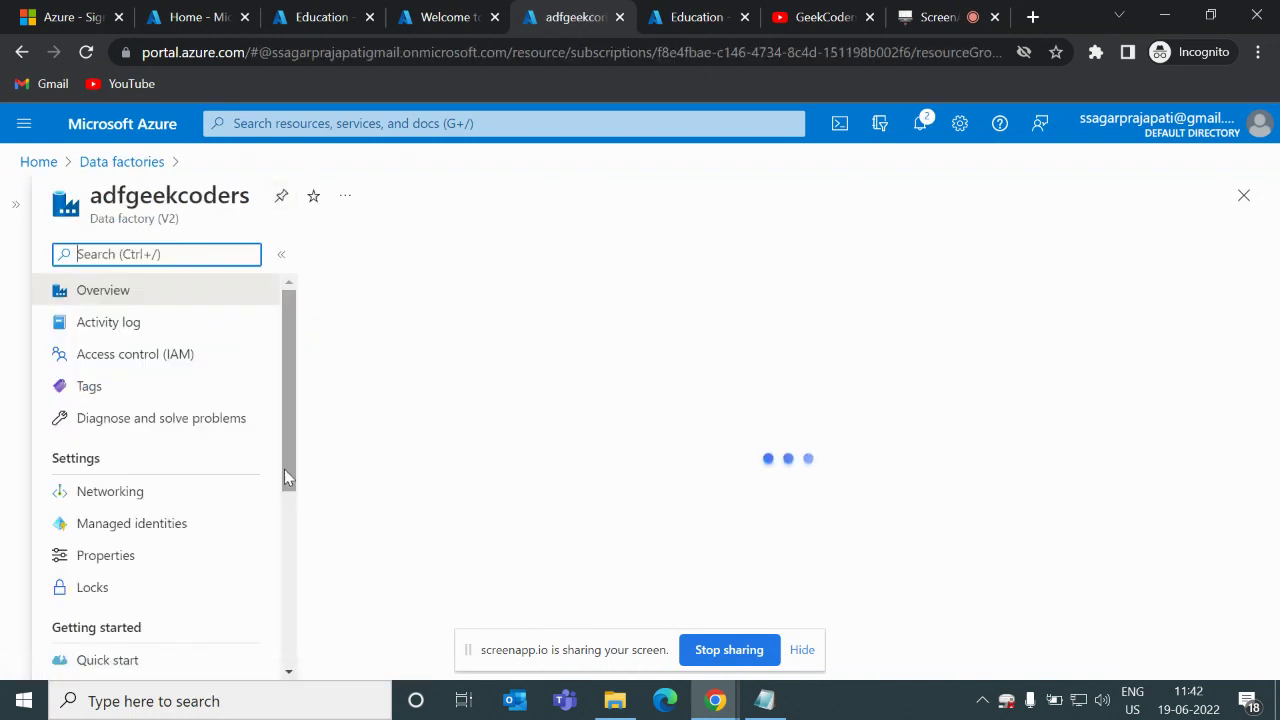
# Launch Azure Data Factory Studio from the adfgeekcoders overview and close the leftover Education browser tab beside it.
pyautogui.scroll(-3, 176, 530)
pyautogui.scroll(-4, 457, 486)
pyautogui.scroll(2, 528, 397)
pyautogui.scroll(1, 523, 397)
pyautogui.scroll(-2, 520, 397)
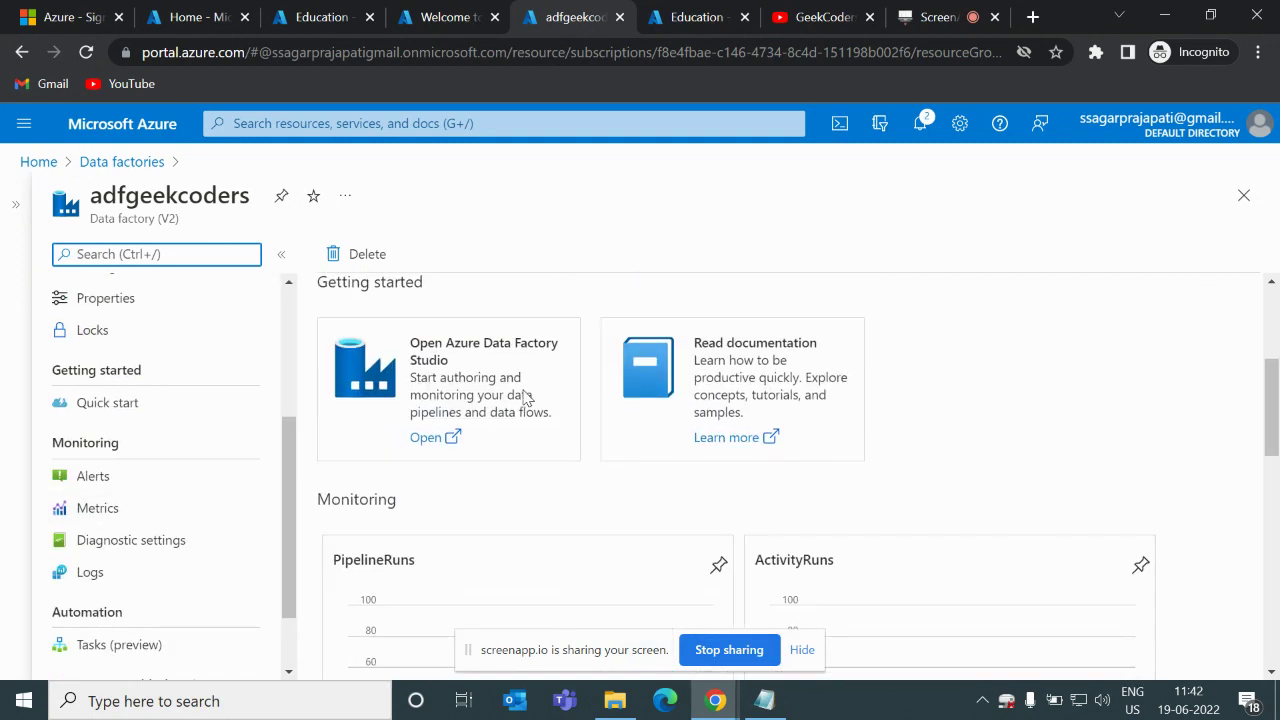
pyautogui.click(478, 356)
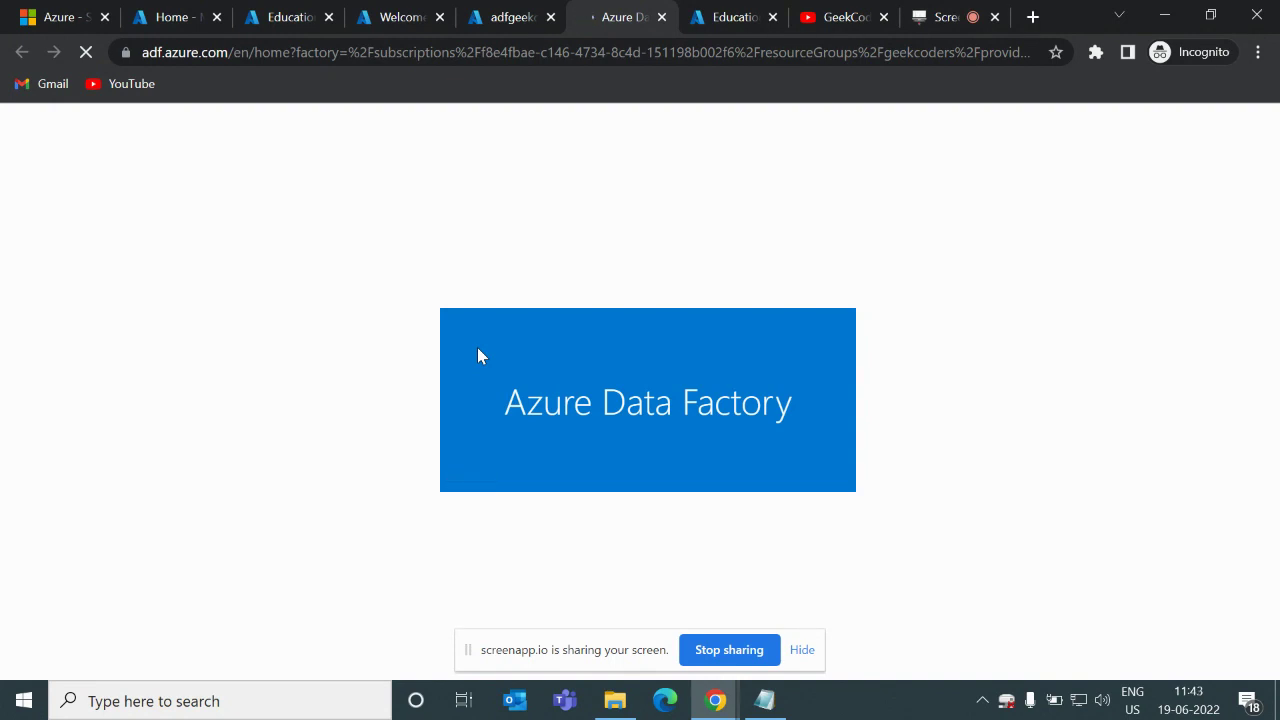
pyautogui.click(772, 17)
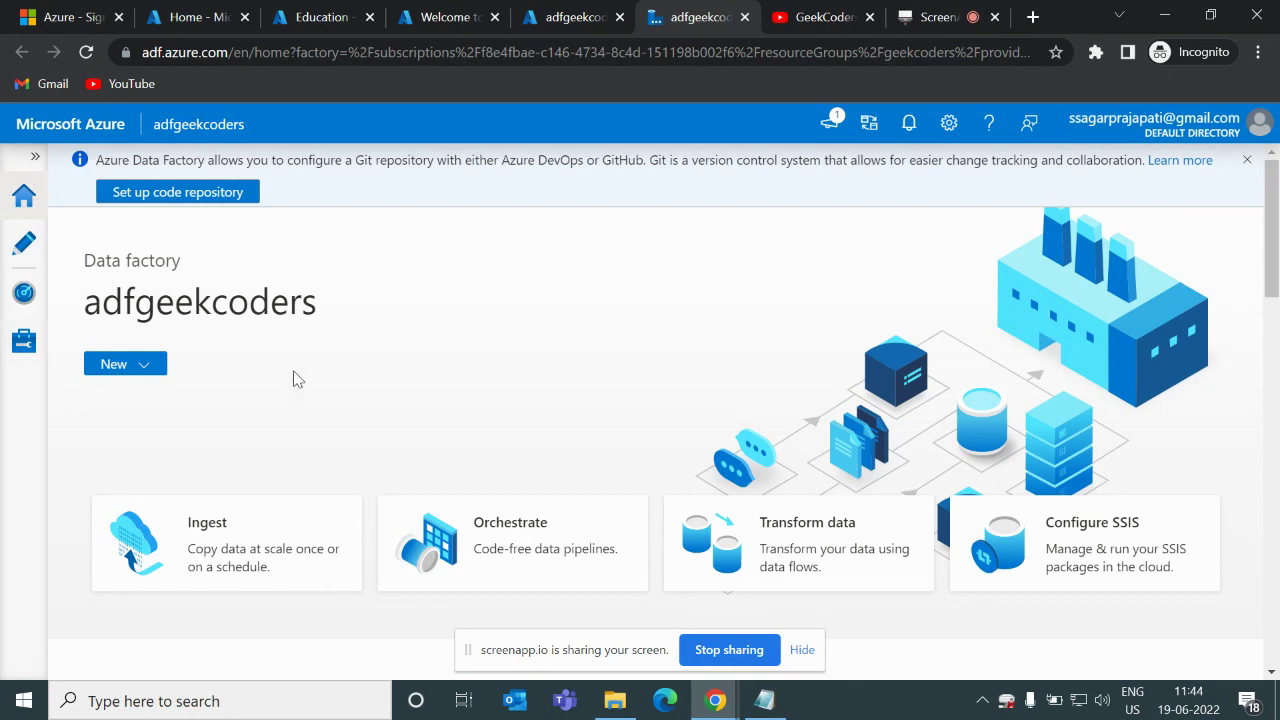
# Look over the factory's authoring resources and the status filter options for its monitored pipeline runs.
pyautogui.click(24, 250)
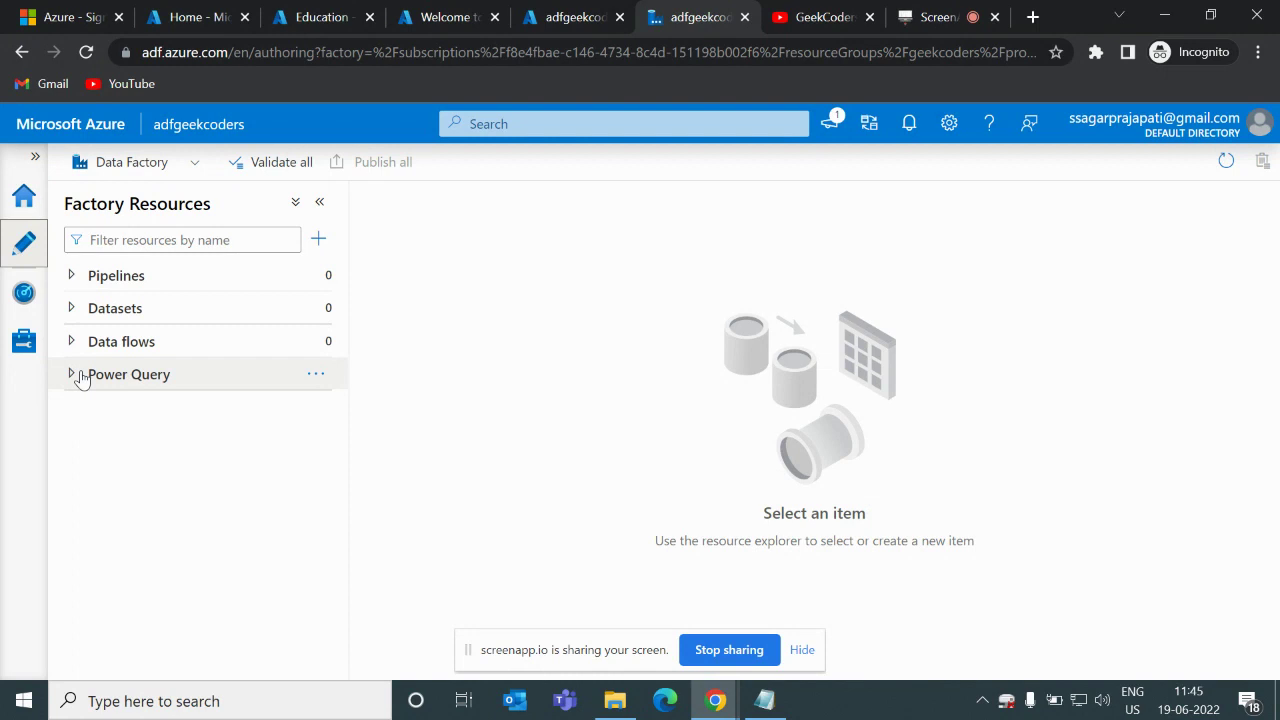
pyautogui.click(24, 294)
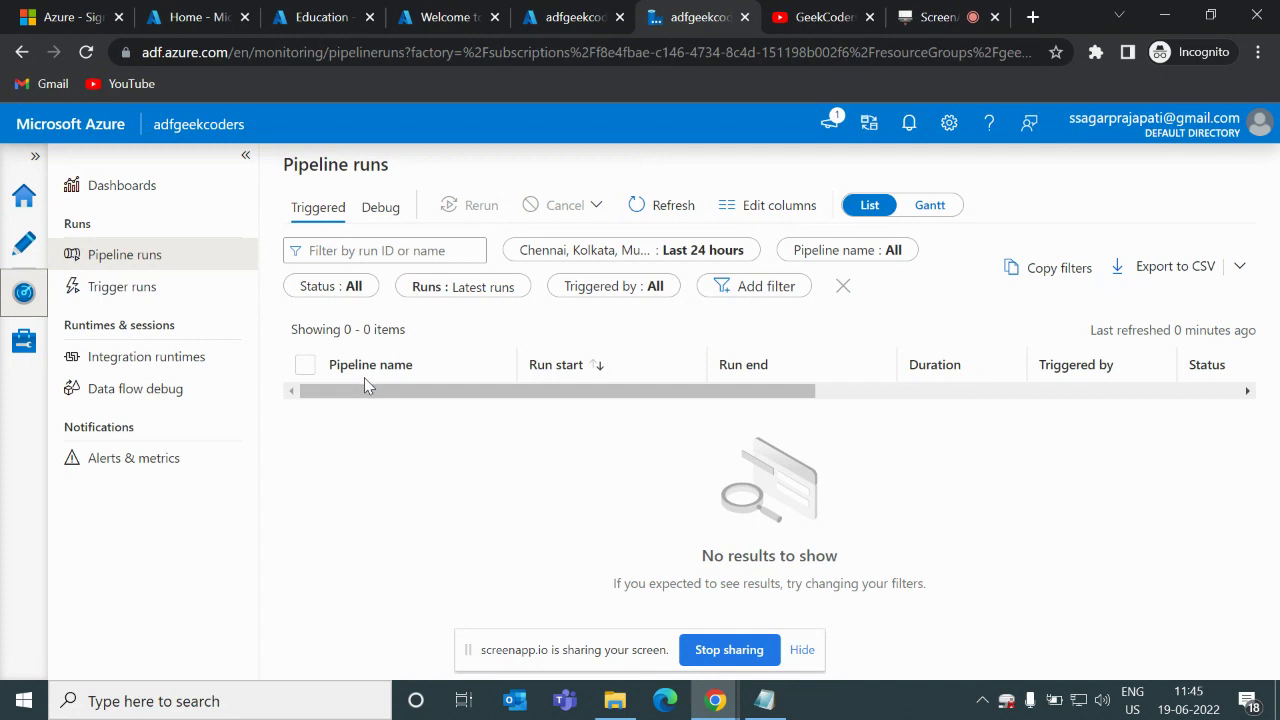
pyautogui.click(338, 295)
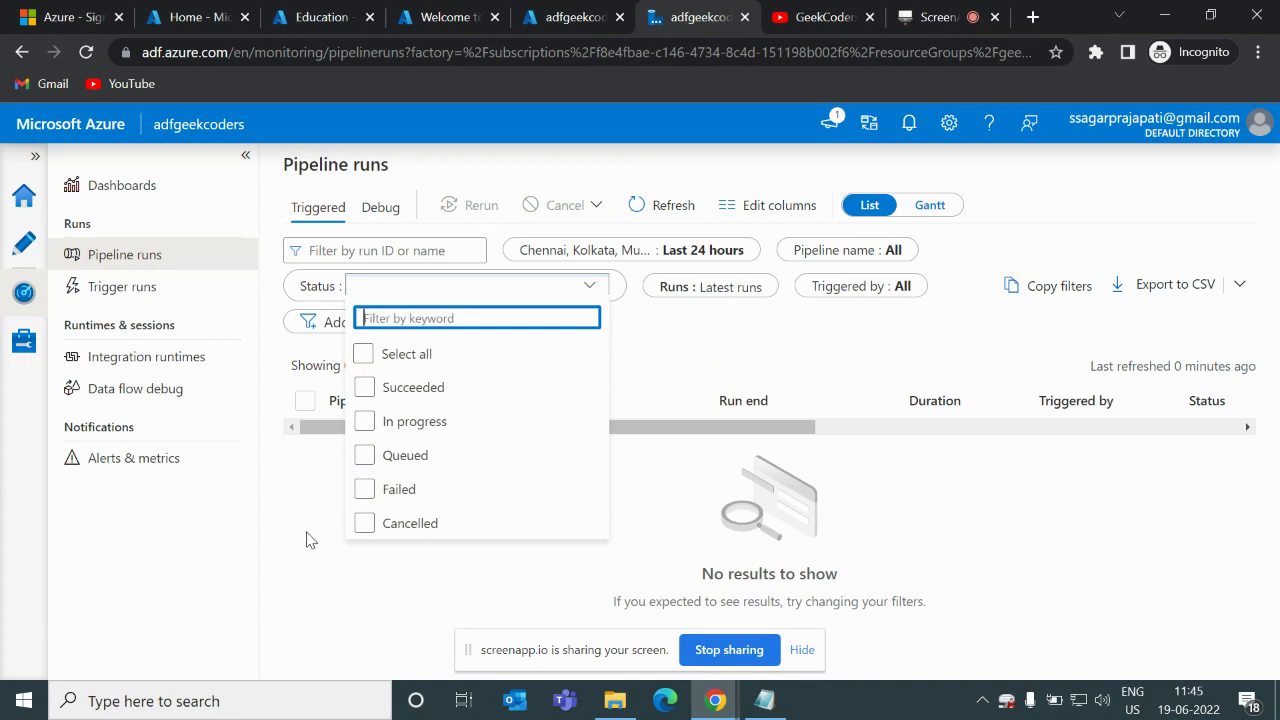
pyautogui.click(307, 540)
# Examine the factory's management options, from linked services and source control to triggers and security.
pyautogui.click(18, 346)
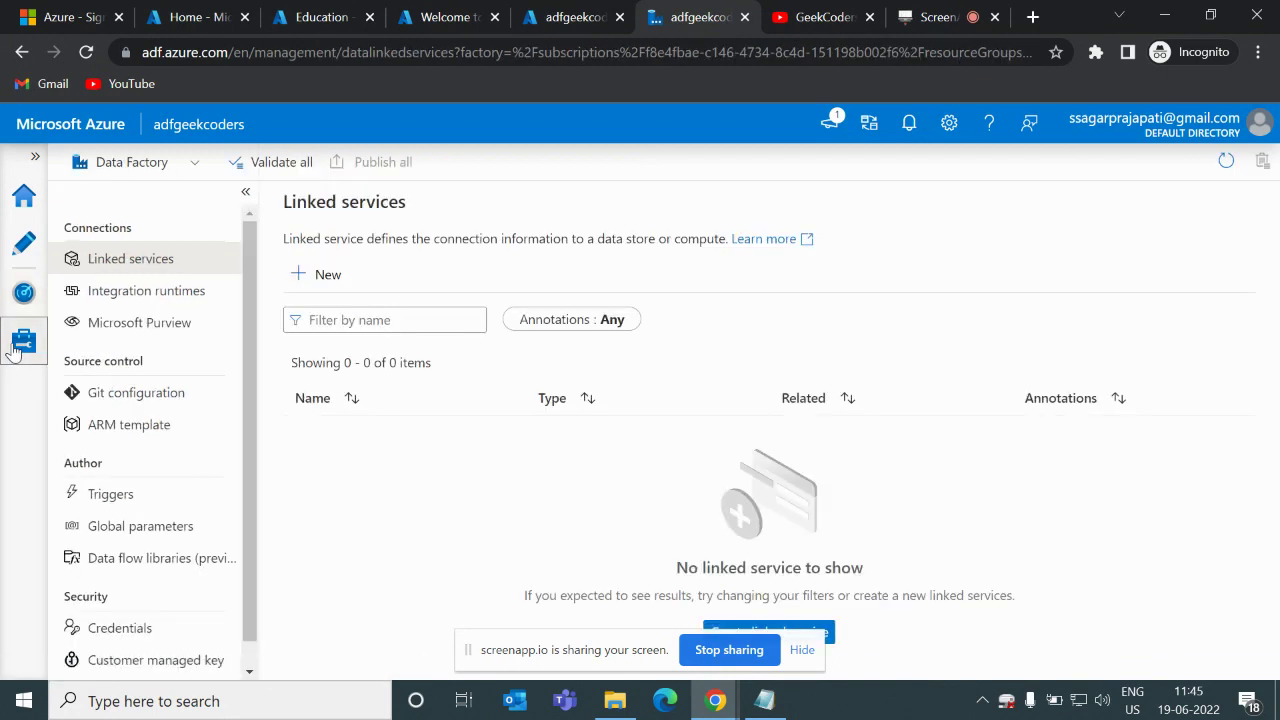
pyautogui.scroll(-1, 105, 462)
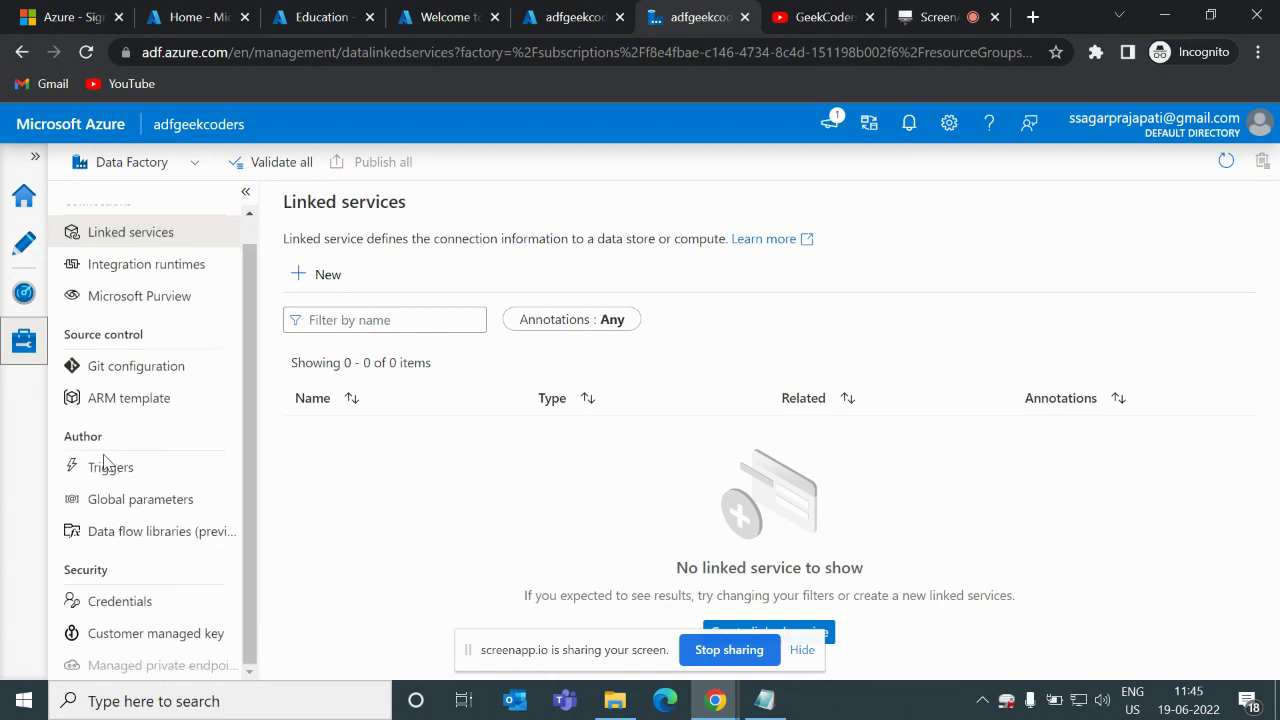
pyautogui.scroll(1, 105, 462)
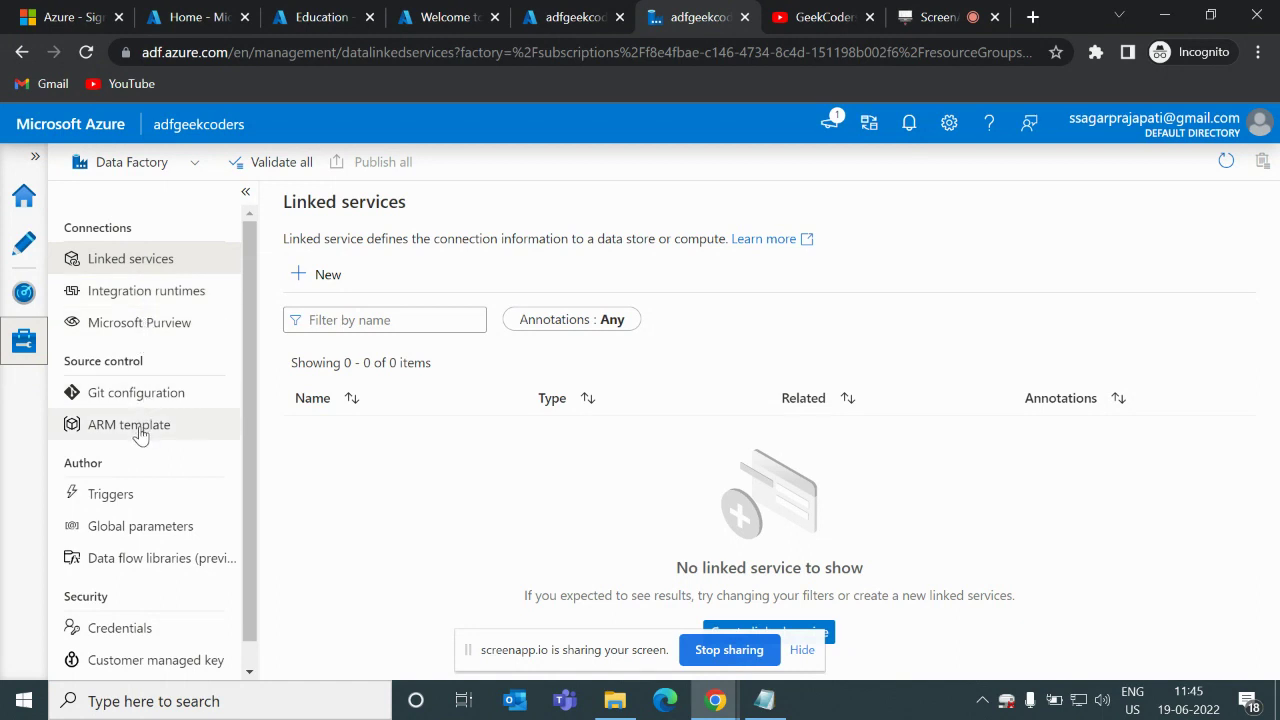
pyautogui.scroll(-1, 137, 607)
pyautogui.scroll(1, 137, 607)
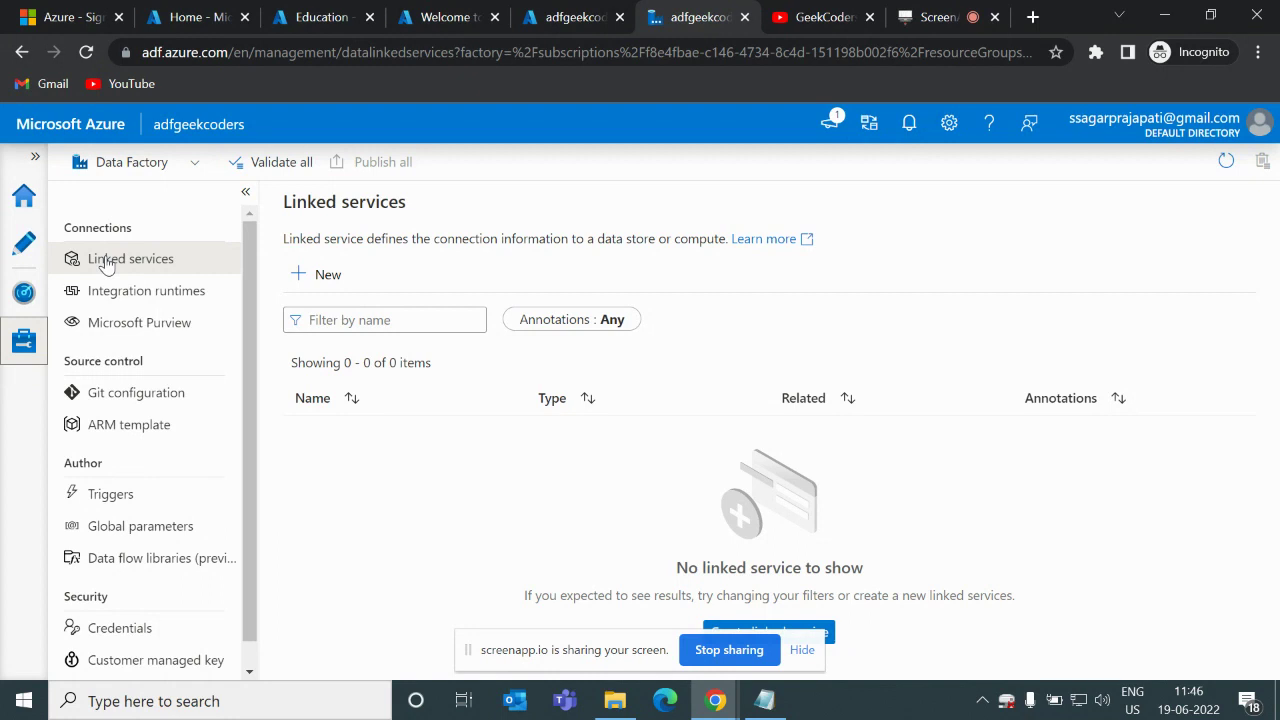
# Create a new blank pipeline in the factory's authoring resources.
pyautogui.click(26, 252)
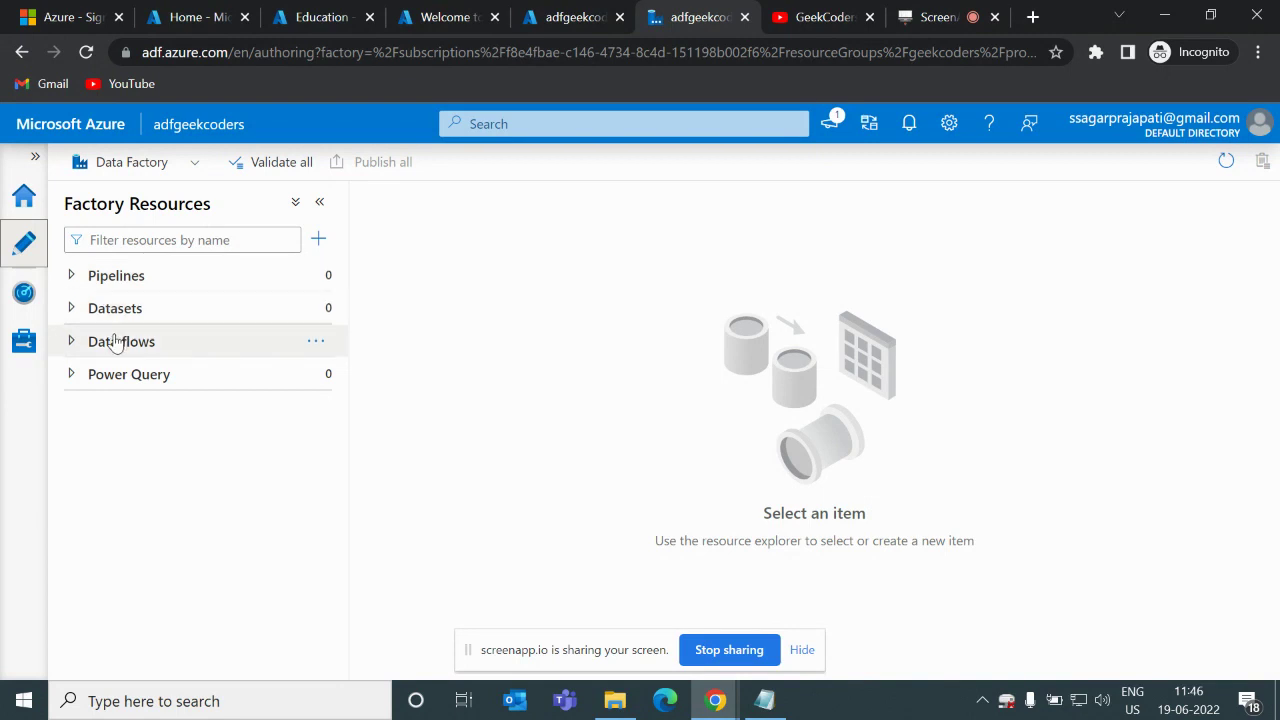
pyautogui.click(318, 240)
pyautogui.moveTo(375, 278)
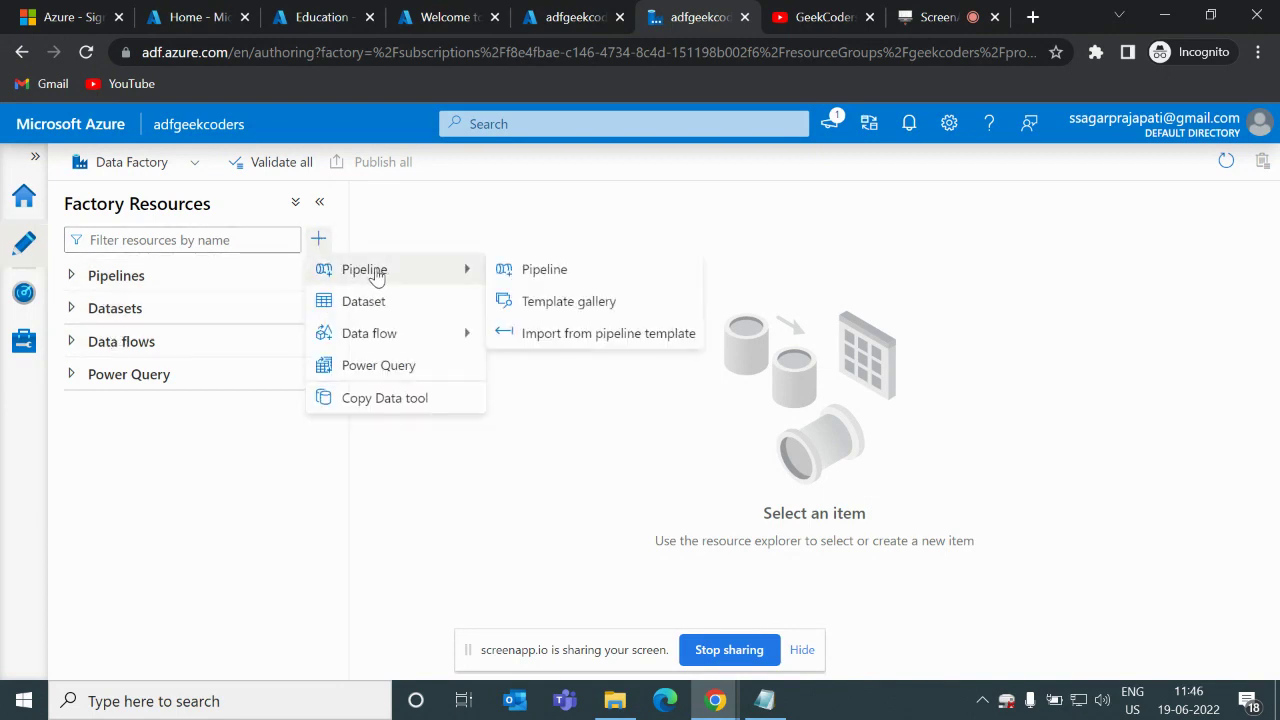
pyautogui.click(510, 272)
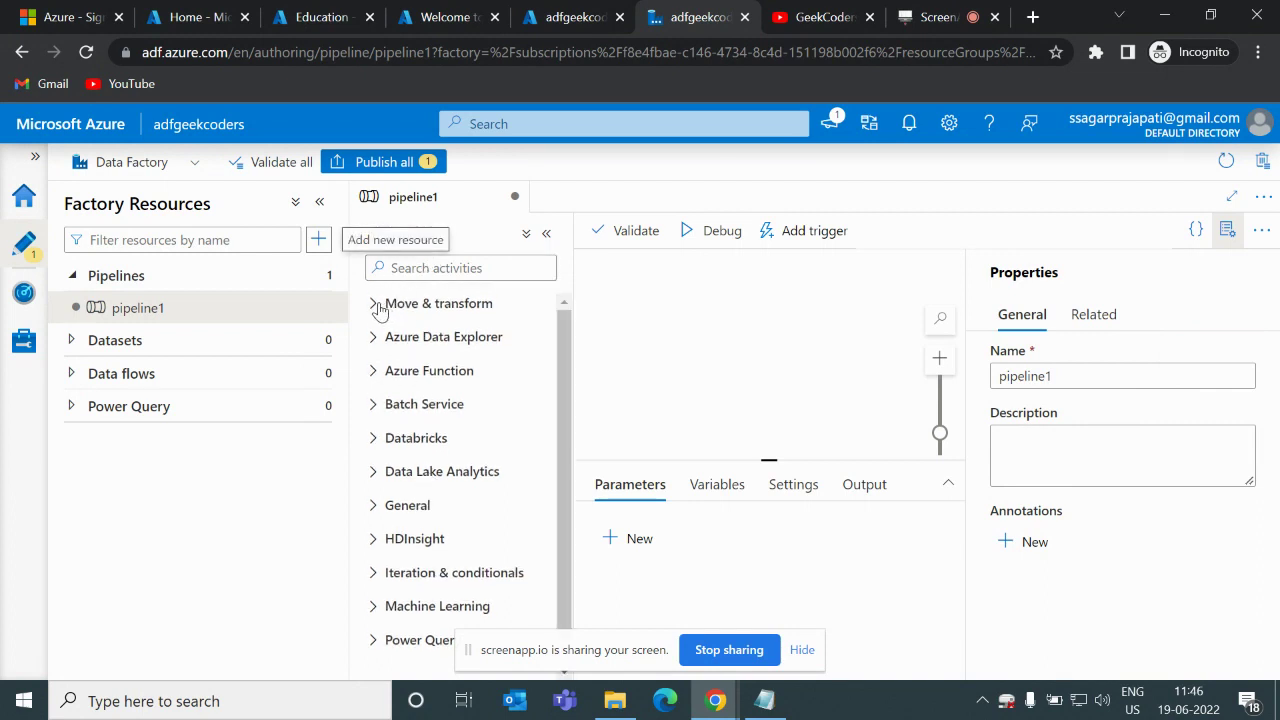
# Examine the pipeline activities offered under Move & transform, Databricks and Data Lake Analytics.
pyautogui.click(402, 304)
pyautogui.moveTo(423, 340)
pyautogui.mouseDown()
pyautogui.moveTo(757, 318)
pyautogui.moveTo(563, 303)
pyautogui.moveTo(415, 340)
pyautogui.mouseUp()
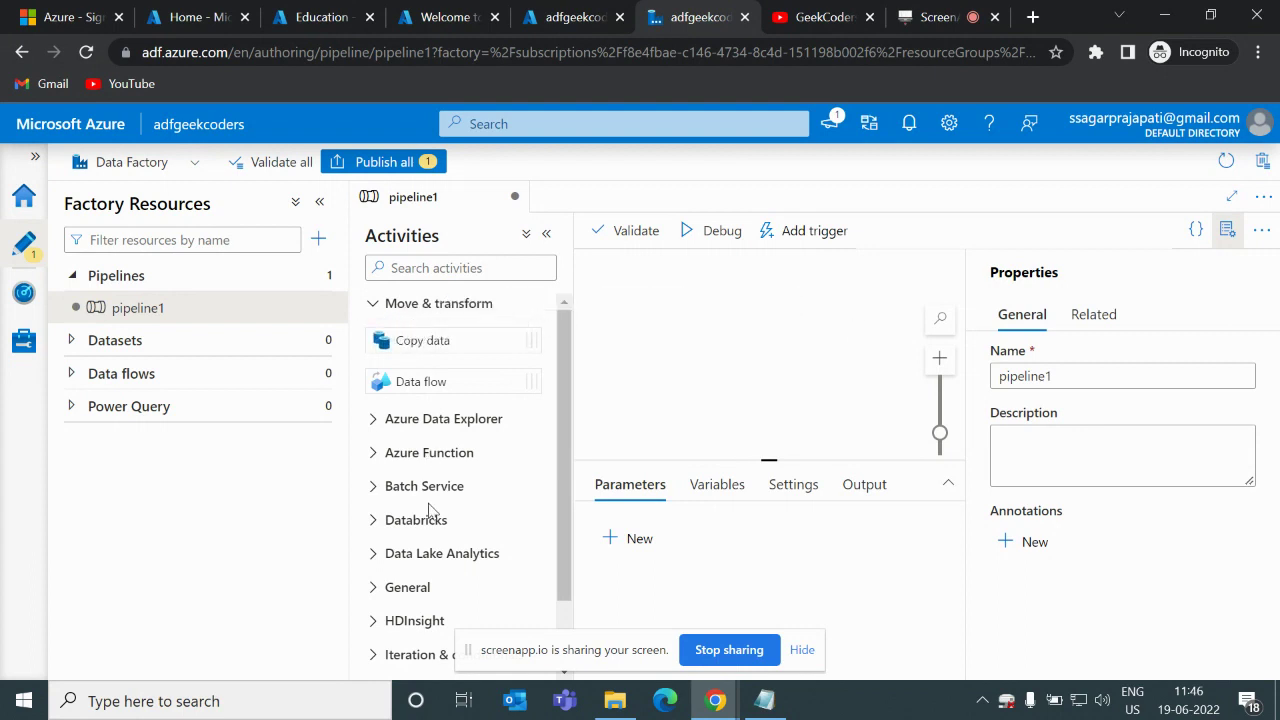
pyautogui.scroll(-2, 434, 512)
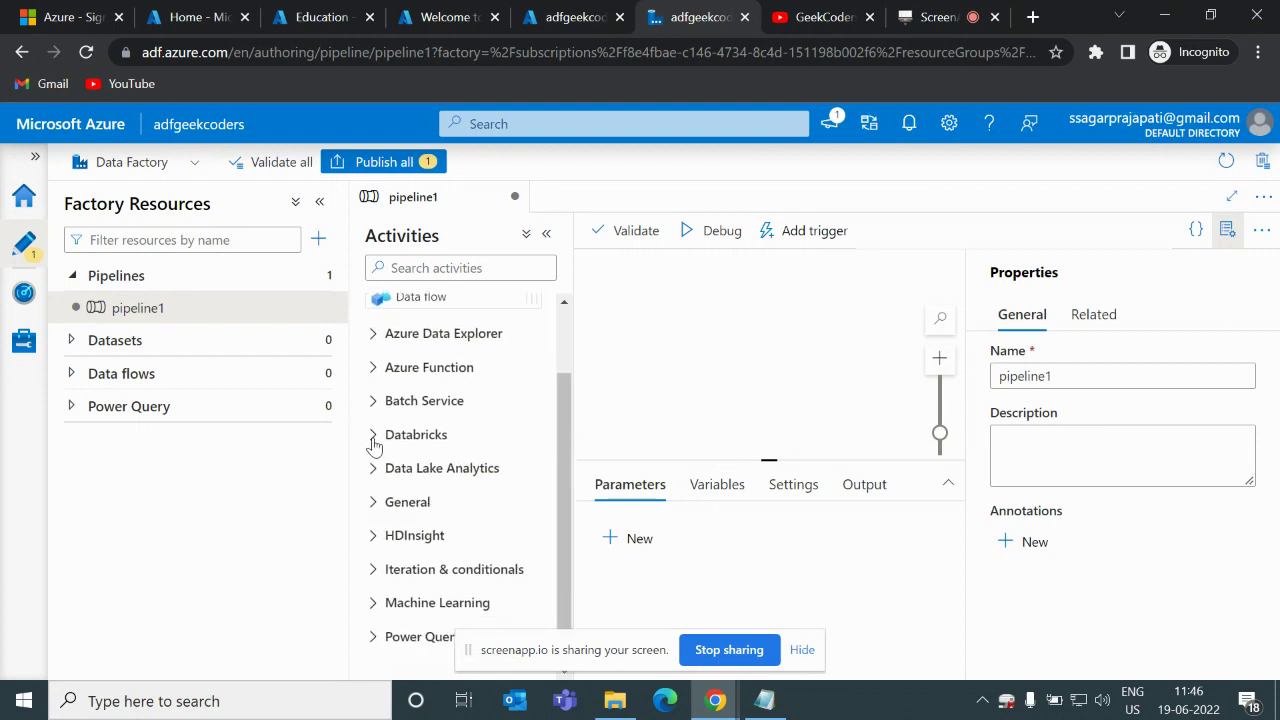
pyautogui.click(371, 438)
pyautogui.scroll(-2, 400, 509)
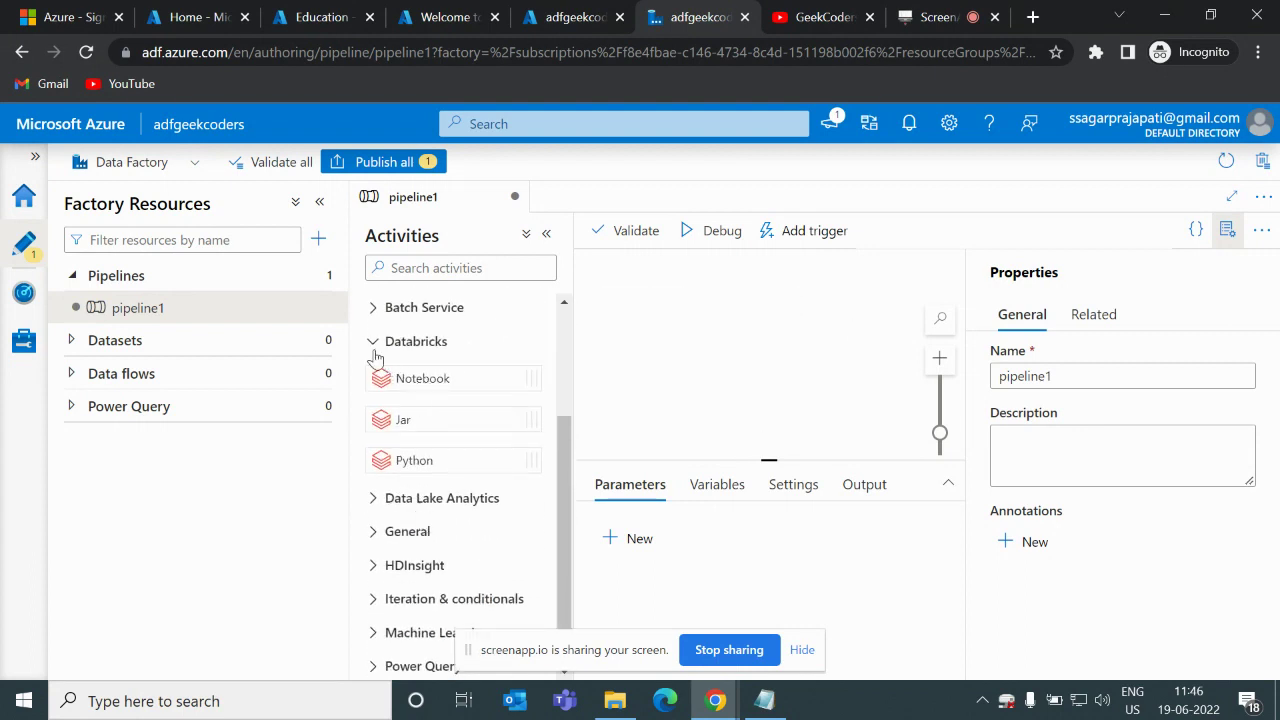
pyautogui.click(373, 343)
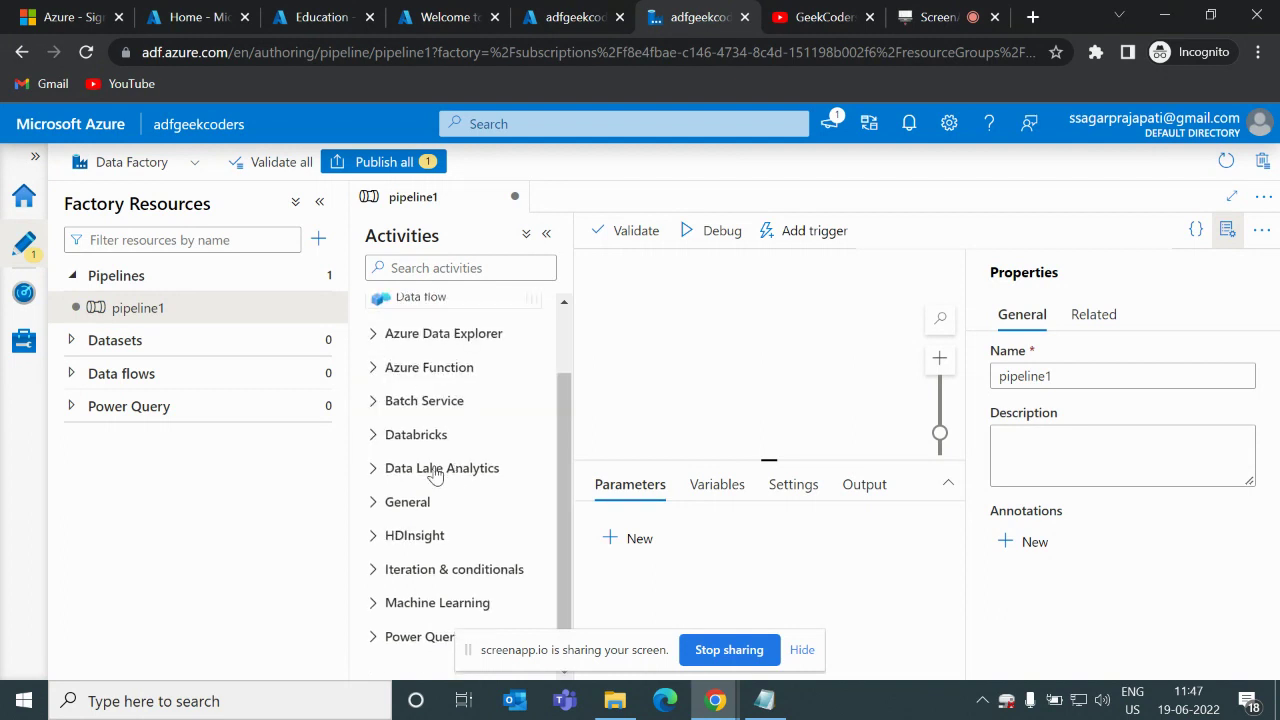
pyautogui.click(372, 472)
pyautogui.click(372, 472)
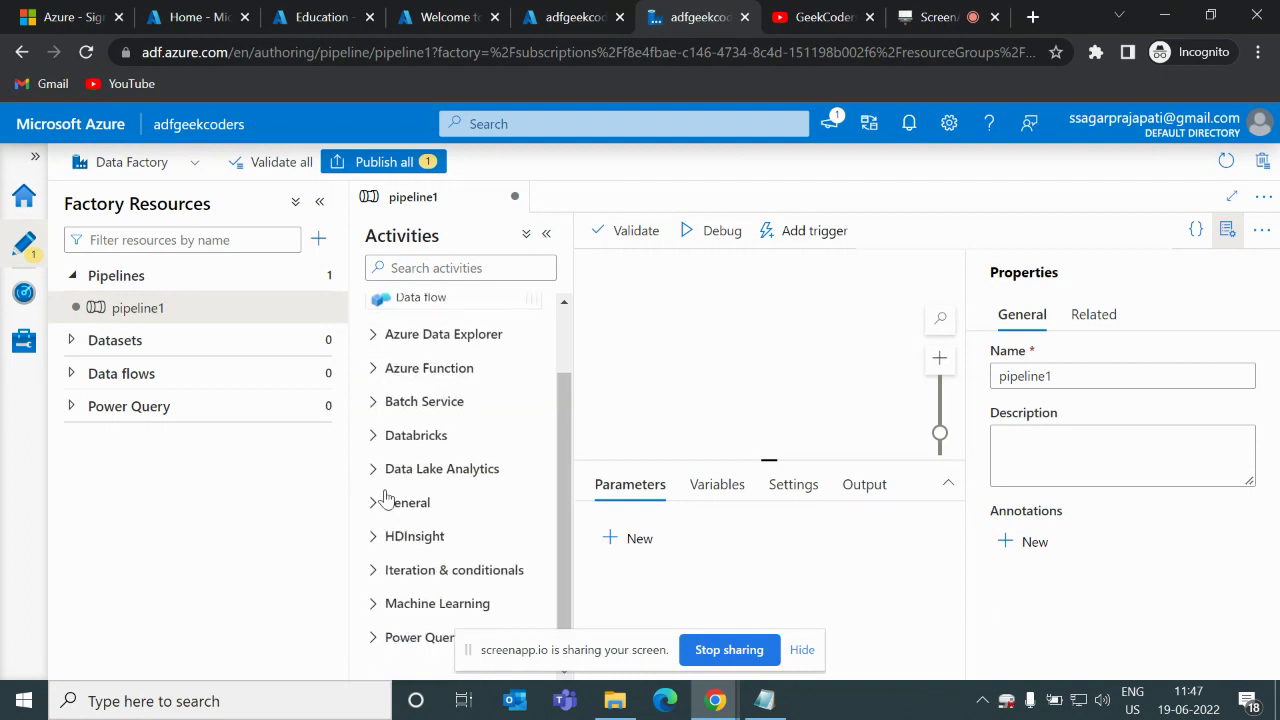
# Look through all the activities in the General category, then collapse it.
pyautogui.click(373, 503)
pyautogui.scroll(-2, 447, 537)
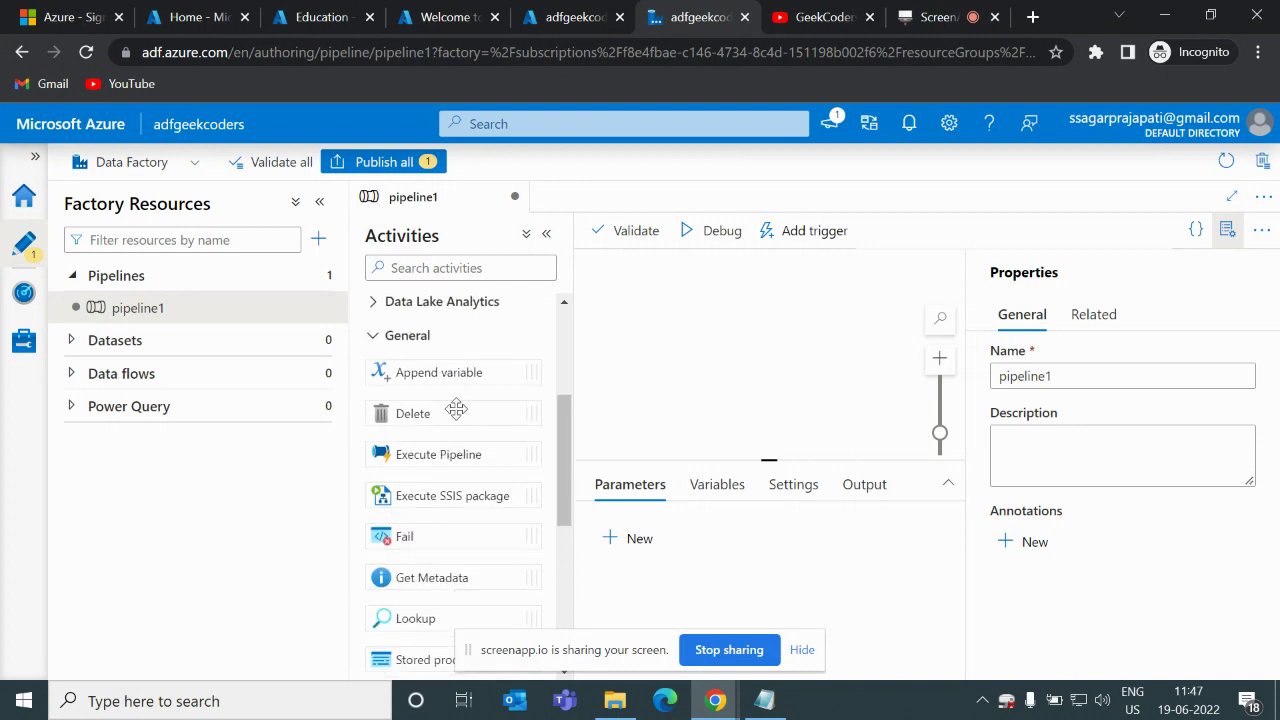
pyautogui.scroll(-3, 446, 535)
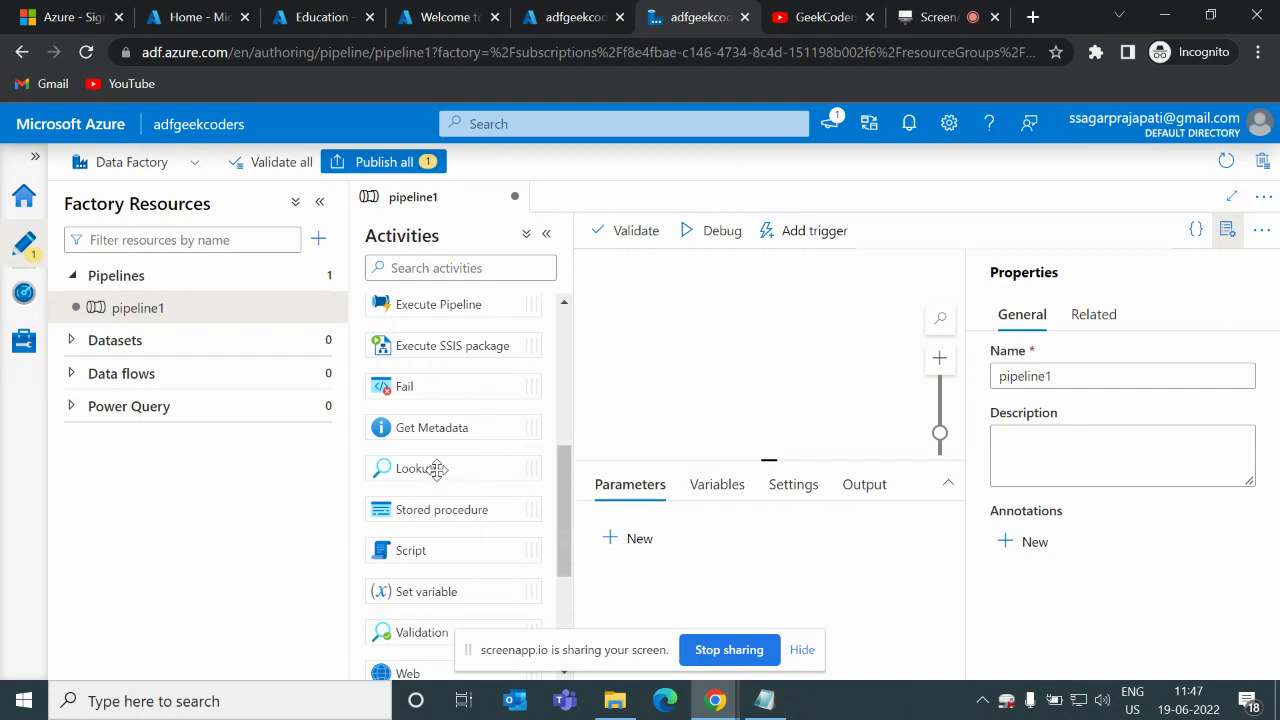
pyautogui.scroll(-1, 437, 476)
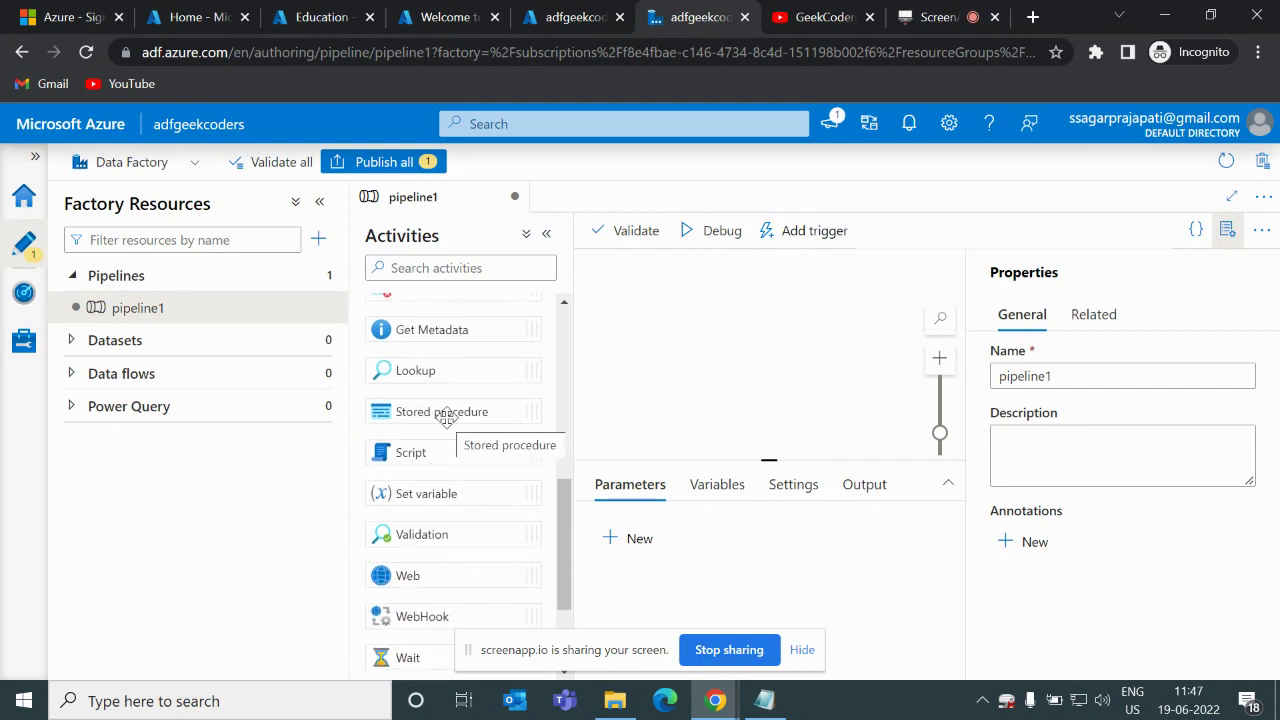
pyautogui.scroll(-1, 418, 538)
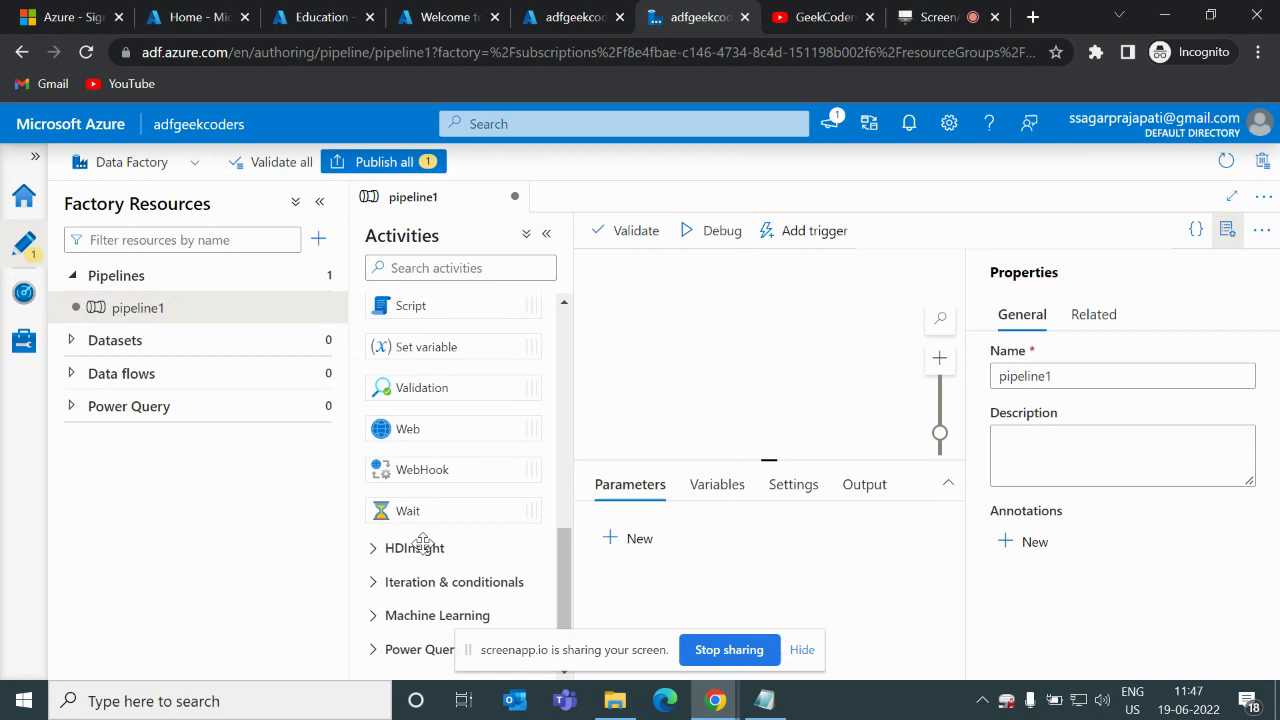
pyautogui.scroll(5, 420, 541)
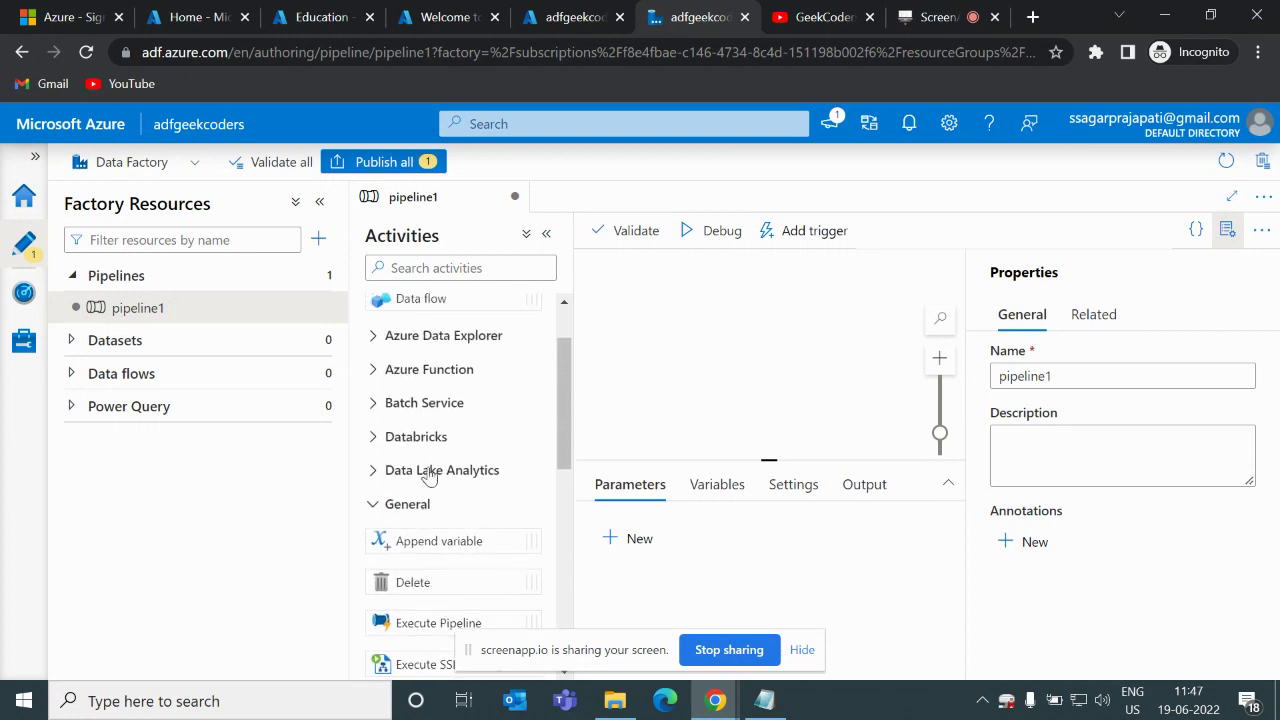
pyautogui.click(376, 506)
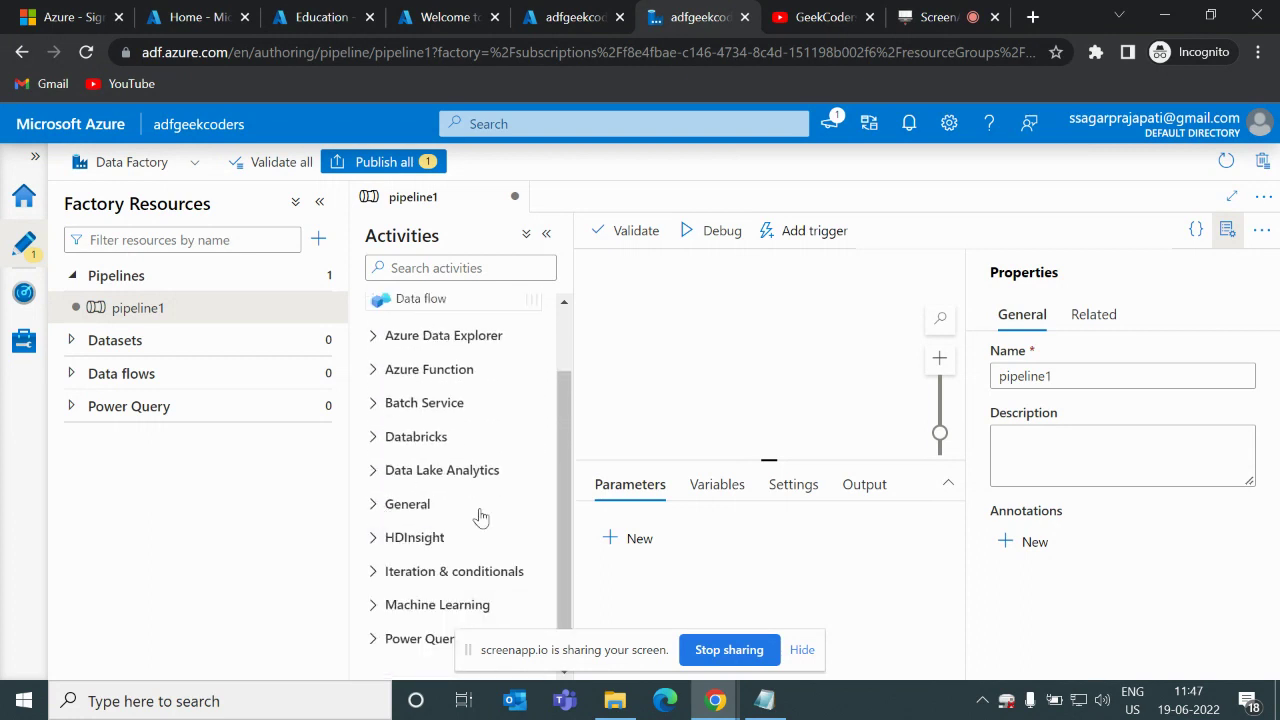
# Examine the Iteration & conditionals and Power Query activities, then collapse the Move & transform category.
pyautogui.click(374, 570)
pyautogui.scroll(-5, 452, 575)
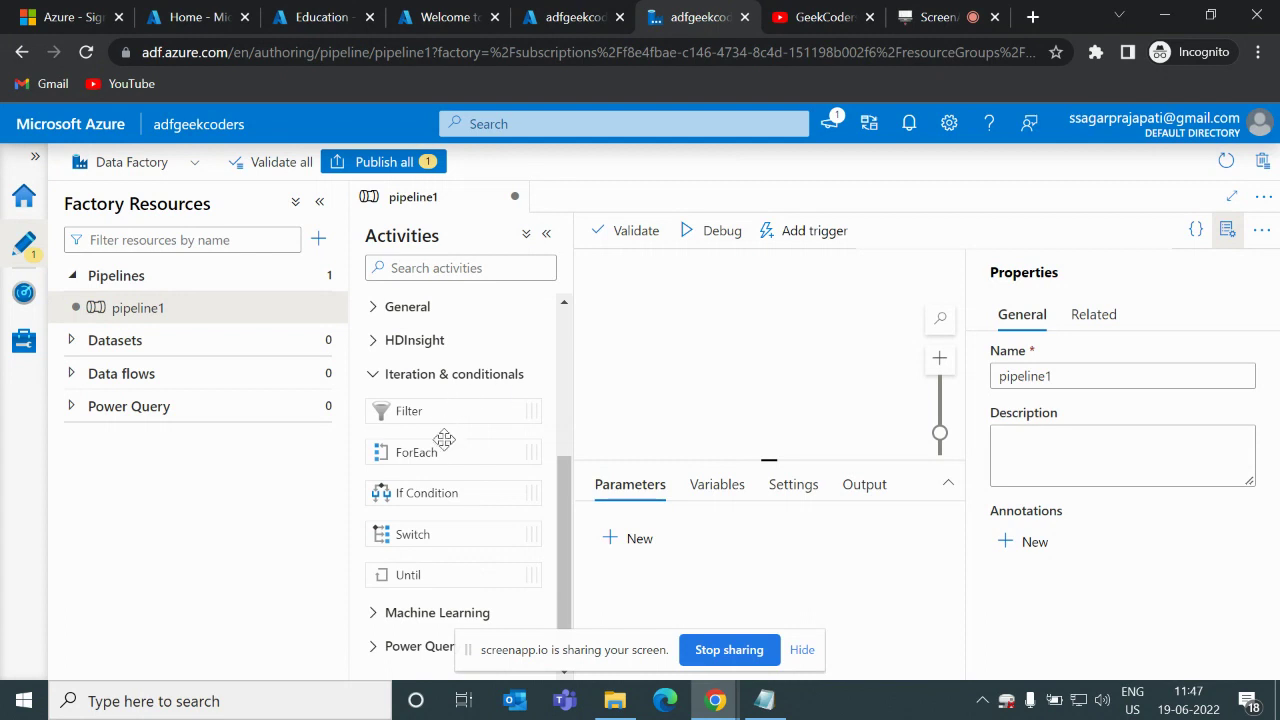
pyautogui.scroll(-1, 432, 480)
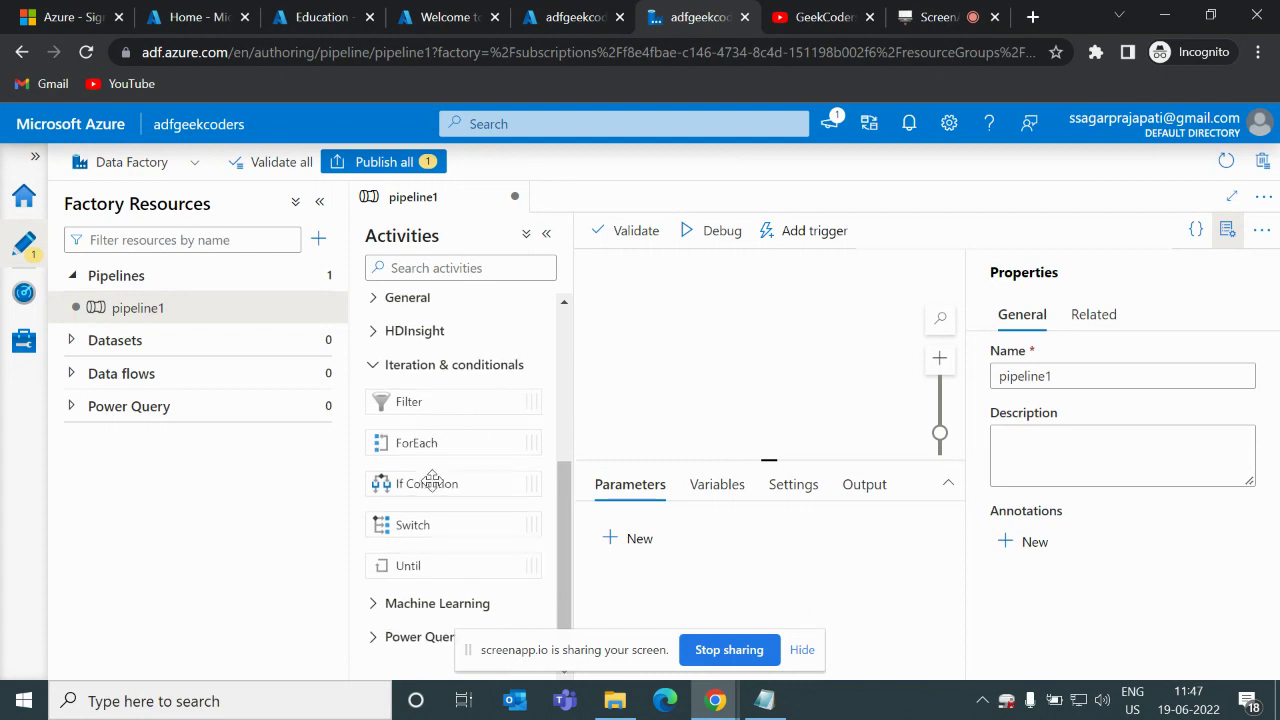
pyautogui.click(374, 637)
pyautogui.scroll(-1, 503, 550)
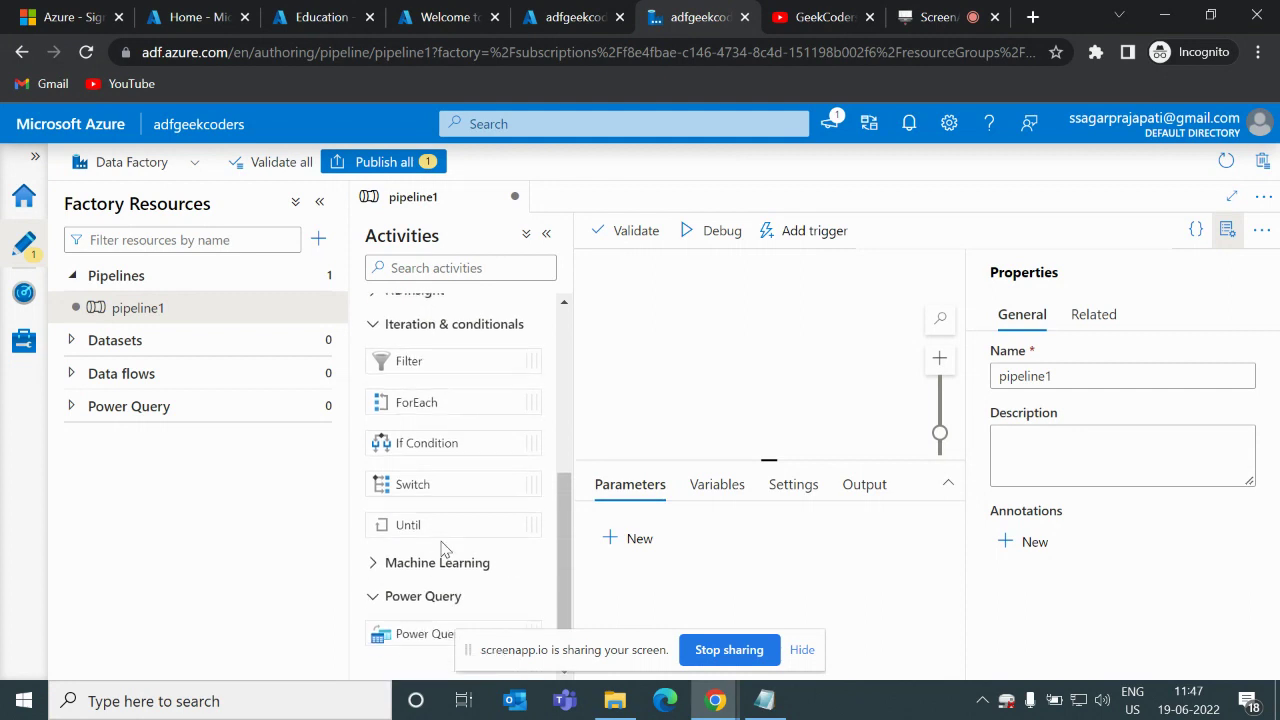
pyautogui.scroll(4, 443, 540)
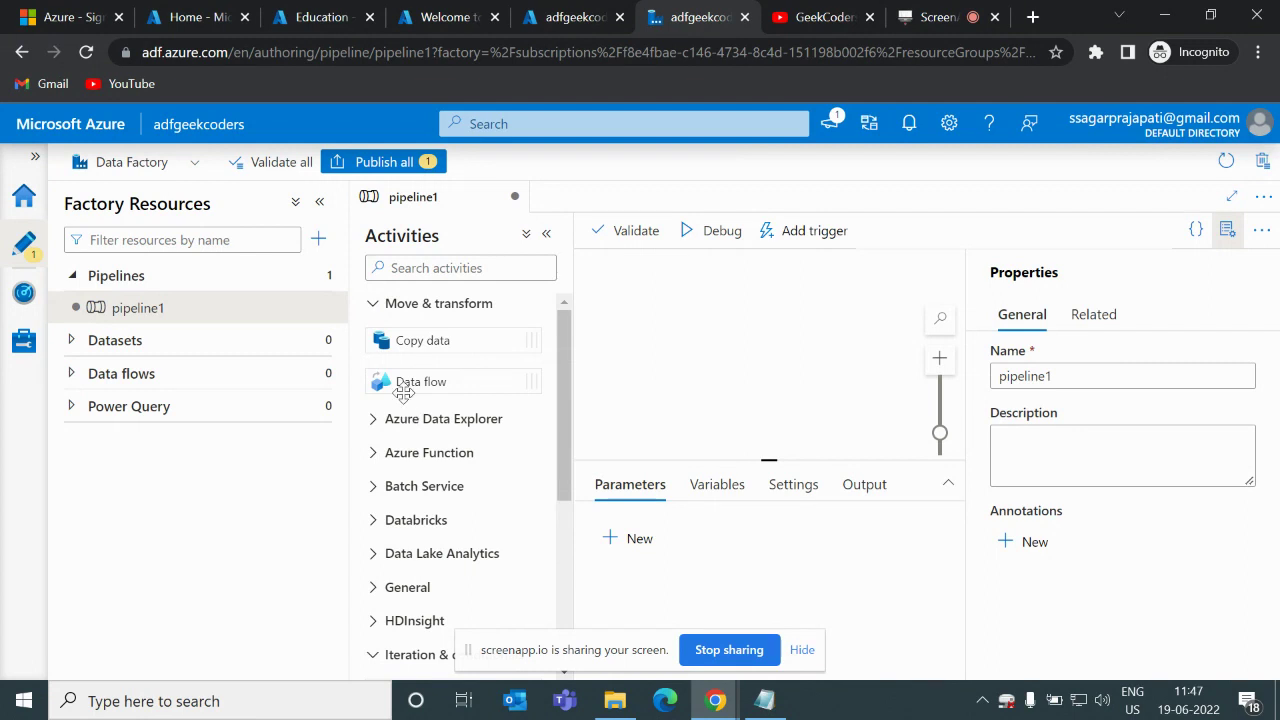
pyautogui.click(376, 314)
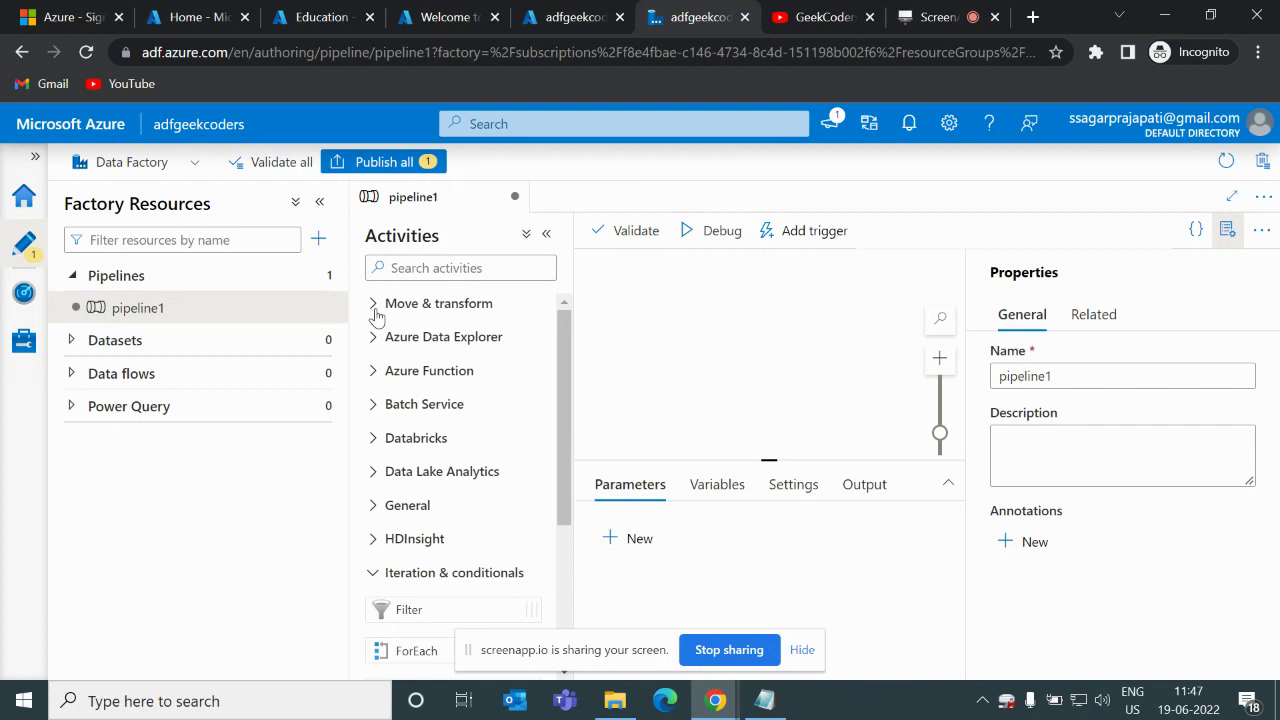
# View the factory's pipeline runs monitoring page and the linked services management page.
pyautogui.click(20, 300)
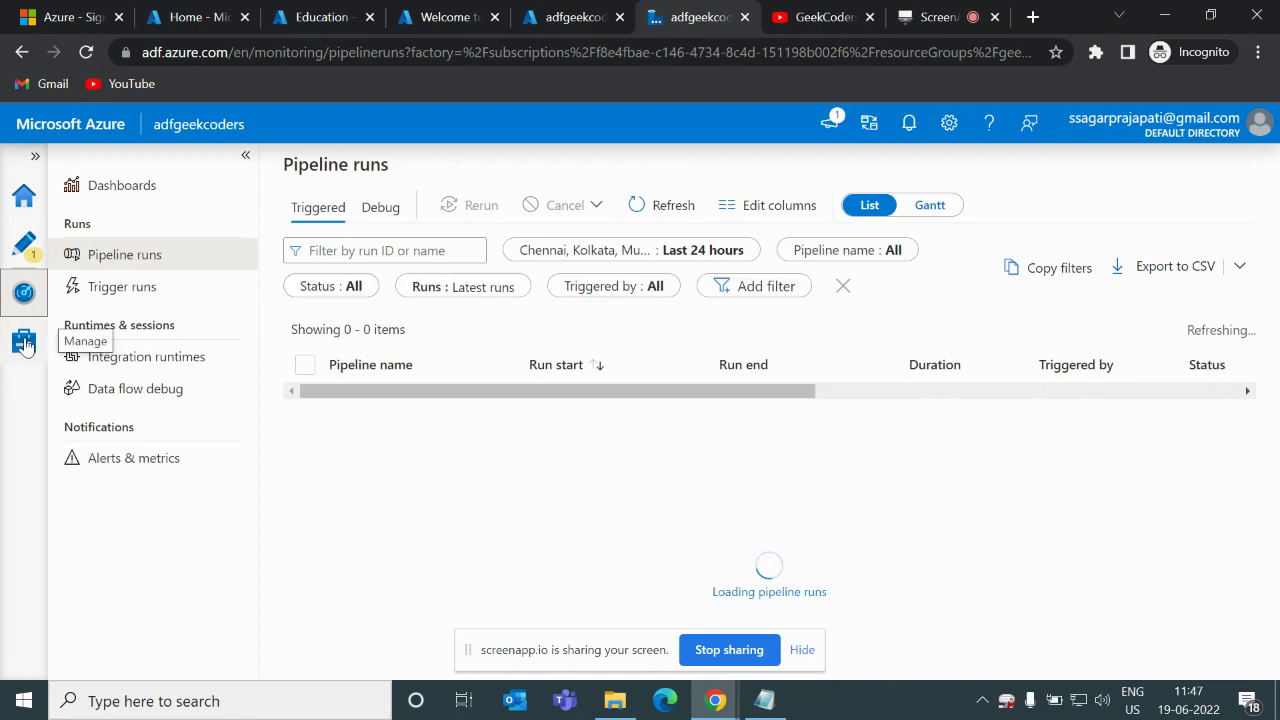
pyautogui.click(25, 344)
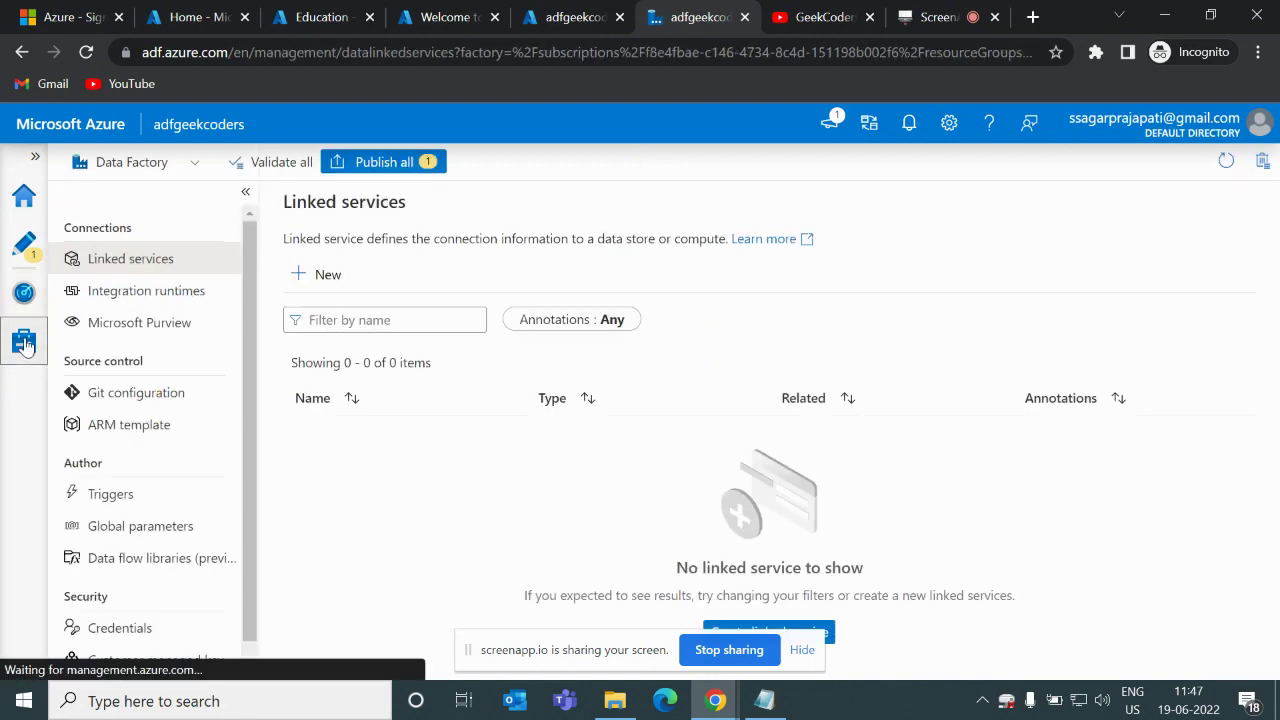
# Open the repository setup in the factory's Git configuration and examine the available repository types without selecting one.
pyautogui.click(136, 396)
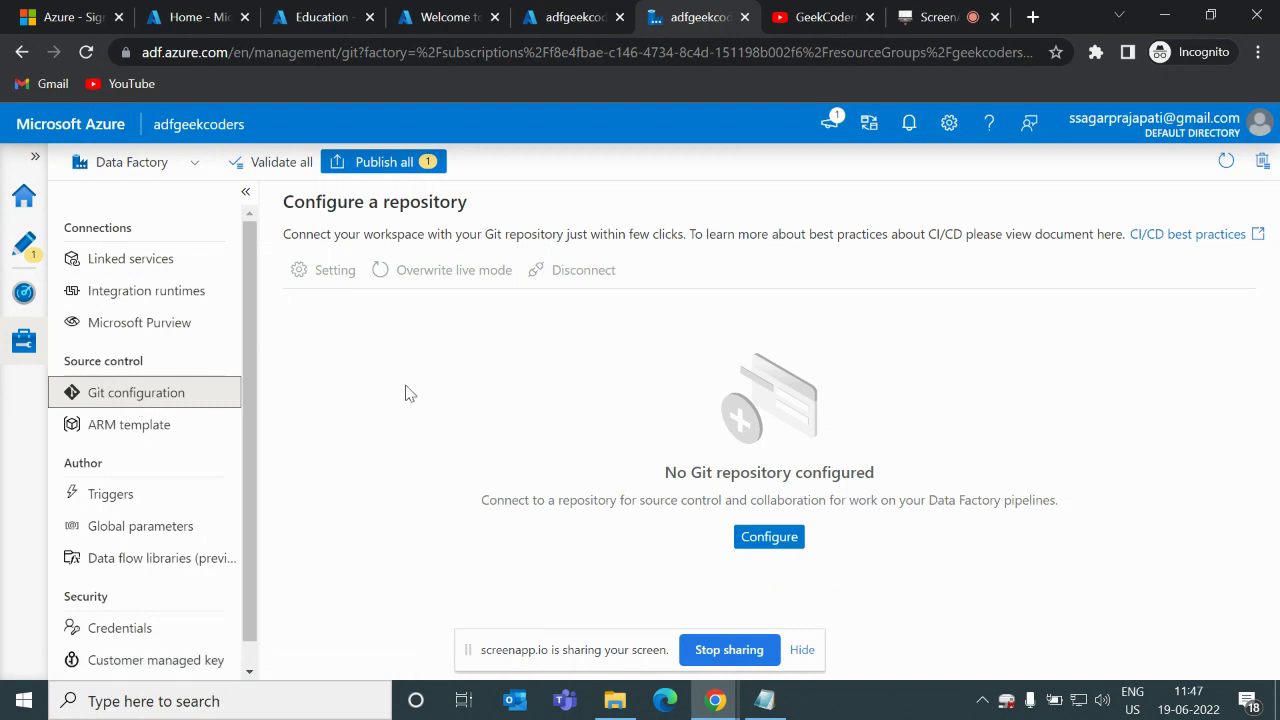
pyautogui.click(770, 538)
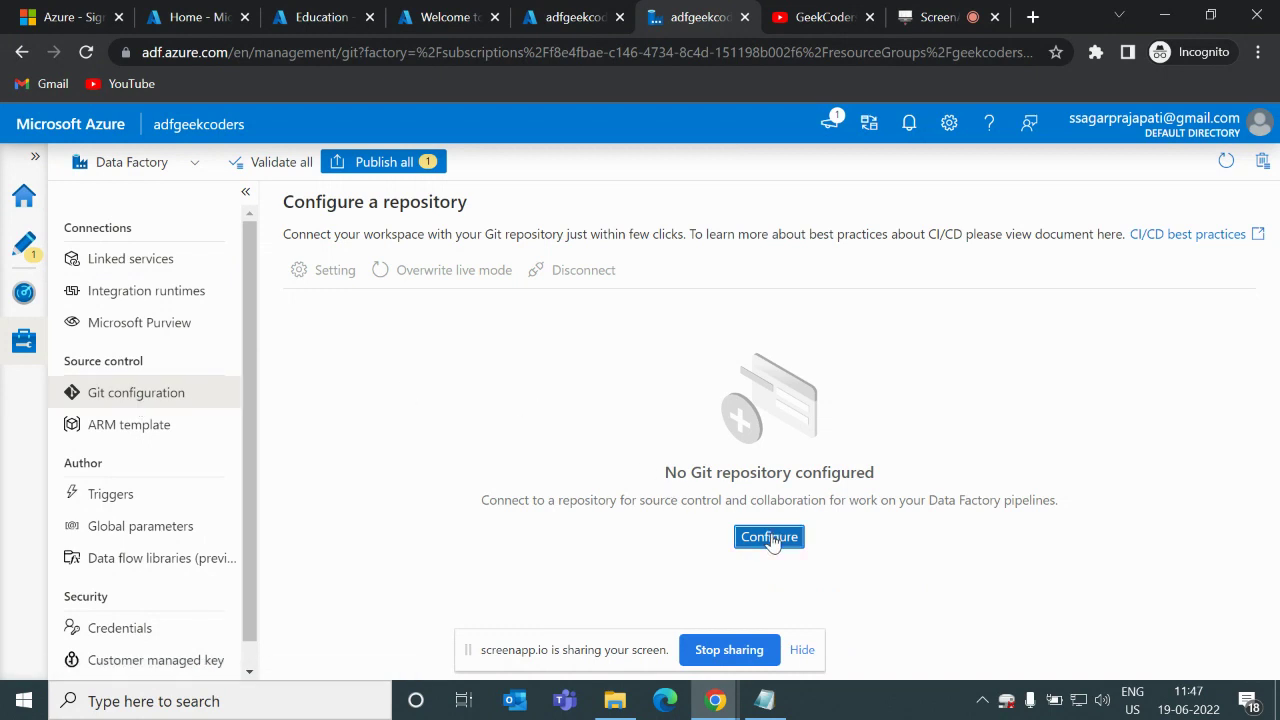
pyautogui.click(560, 462)
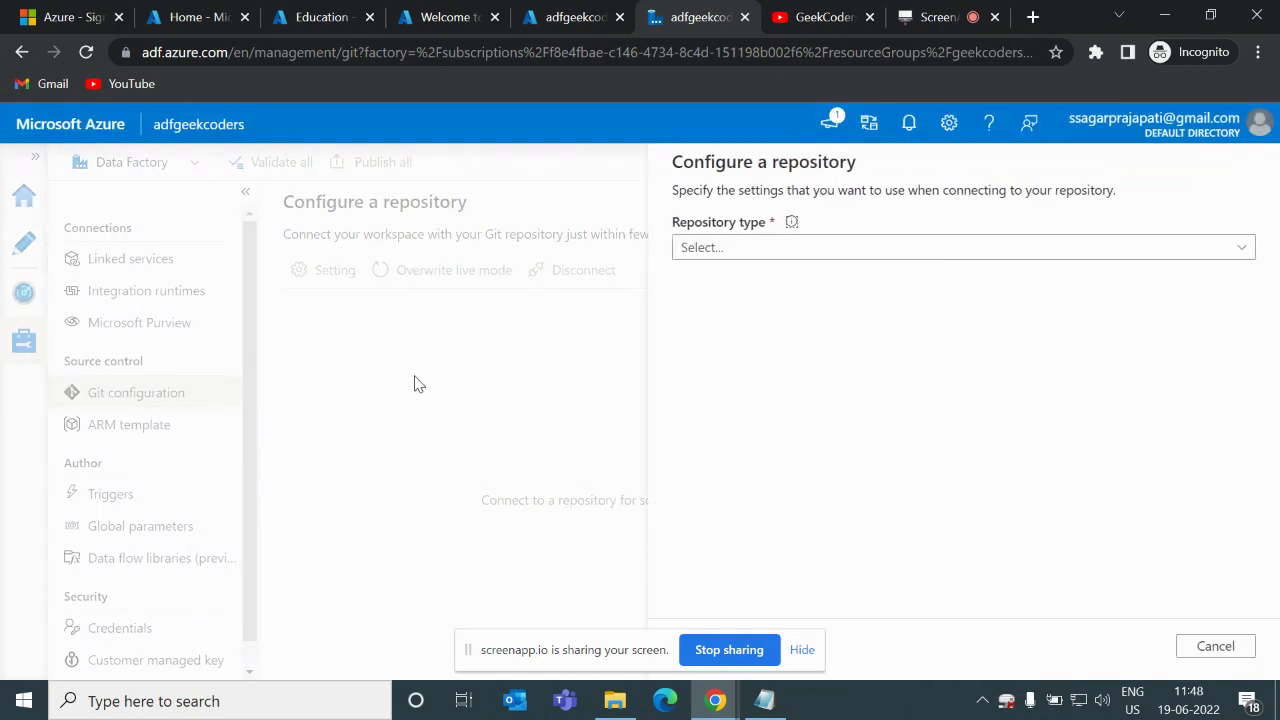
pyautogui.click(800, 247)
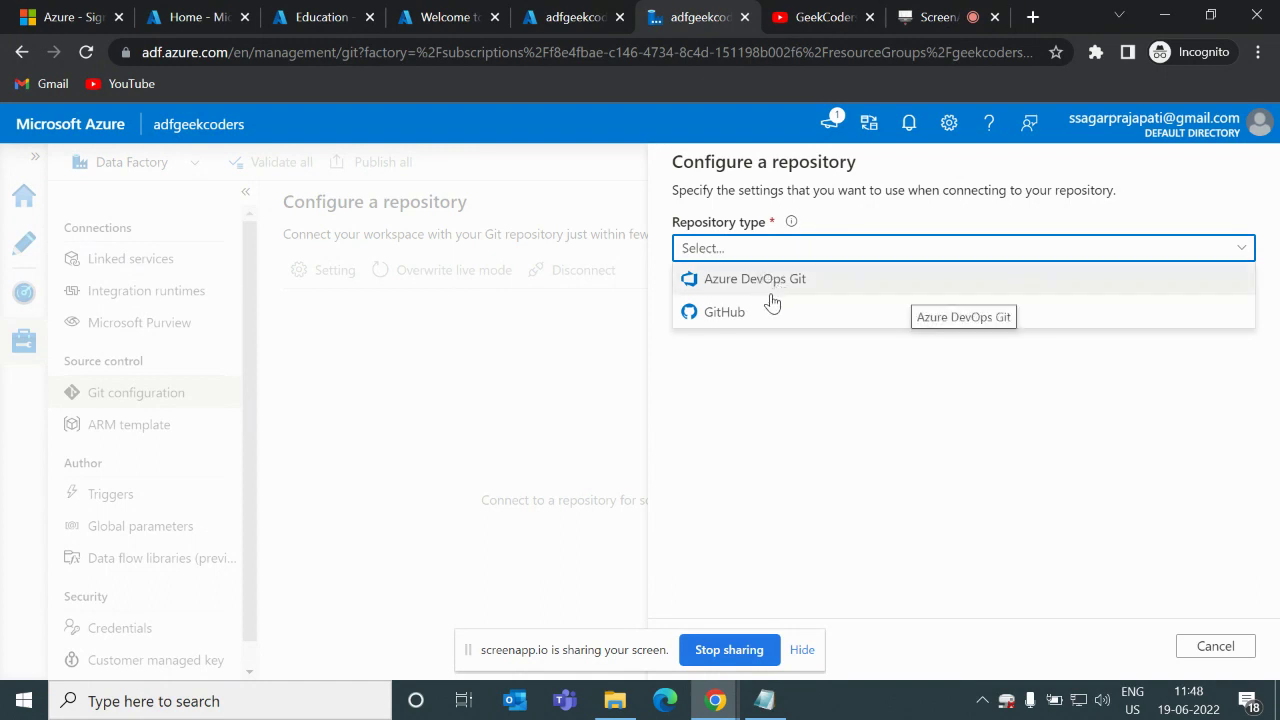
pyautogui.click(537, 393)
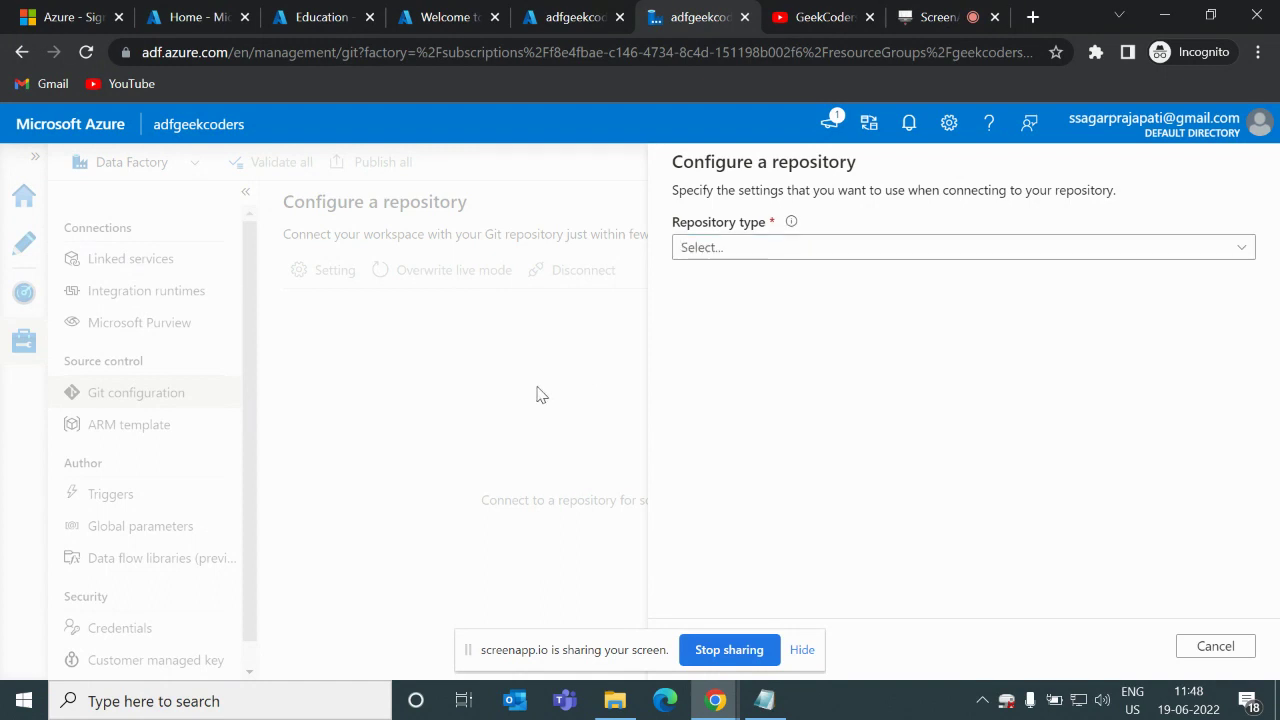